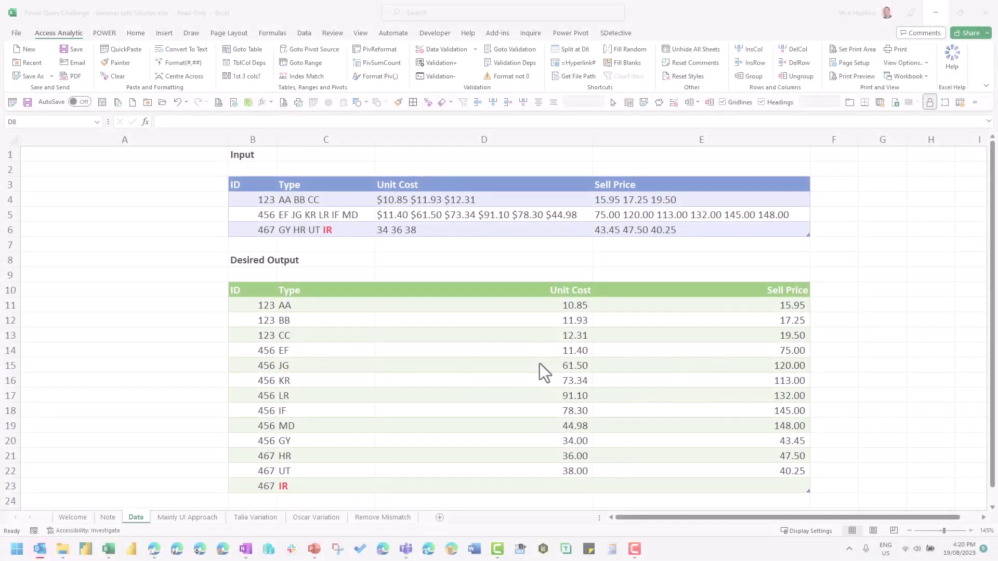
# Inspect the Input table's Type cells for IDs 123 and 467 and the ID 123 Unit Cost cell.
pyautogui.click(319, 200)
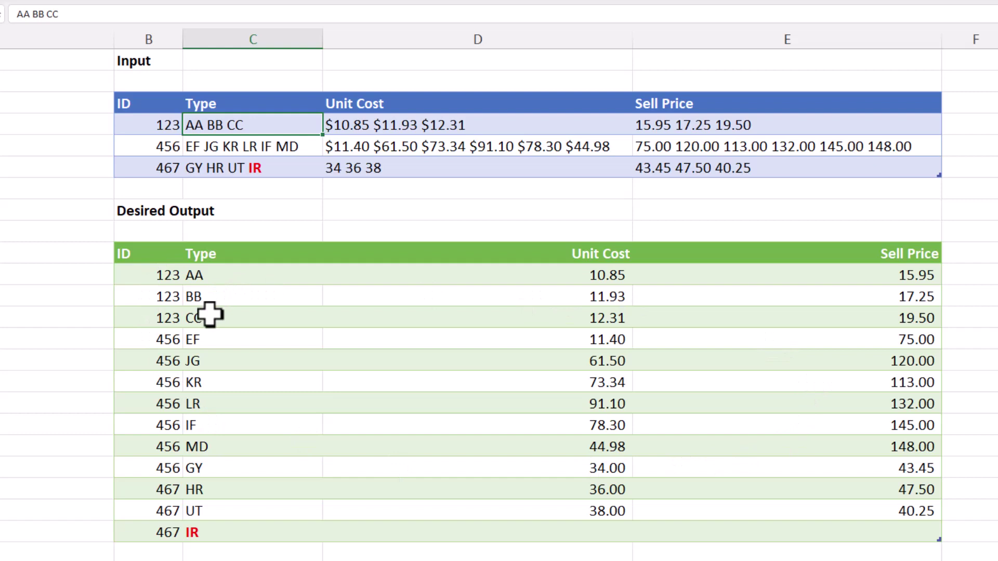
pyautogui.click(273, 177)
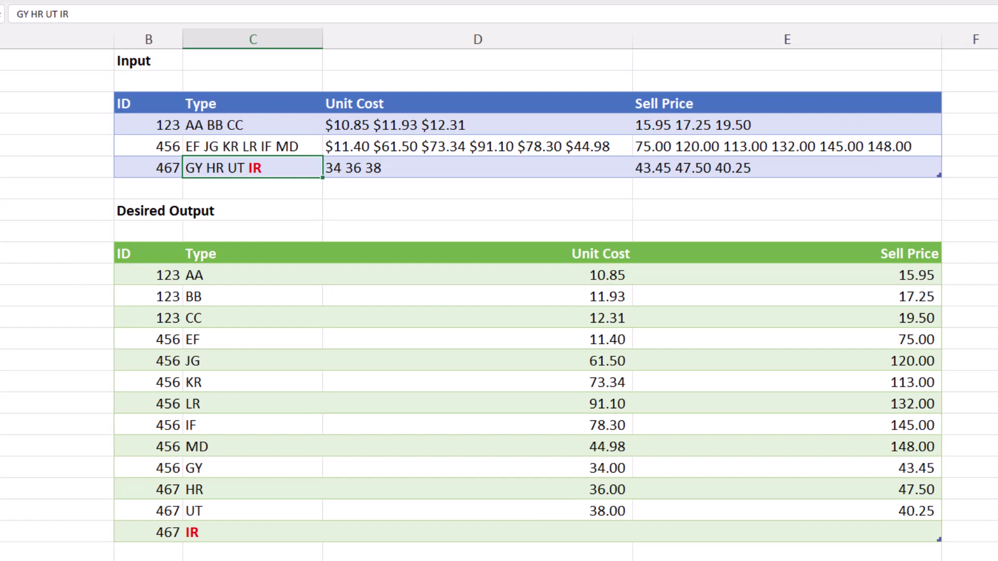
pyautogui.click(364, 126)
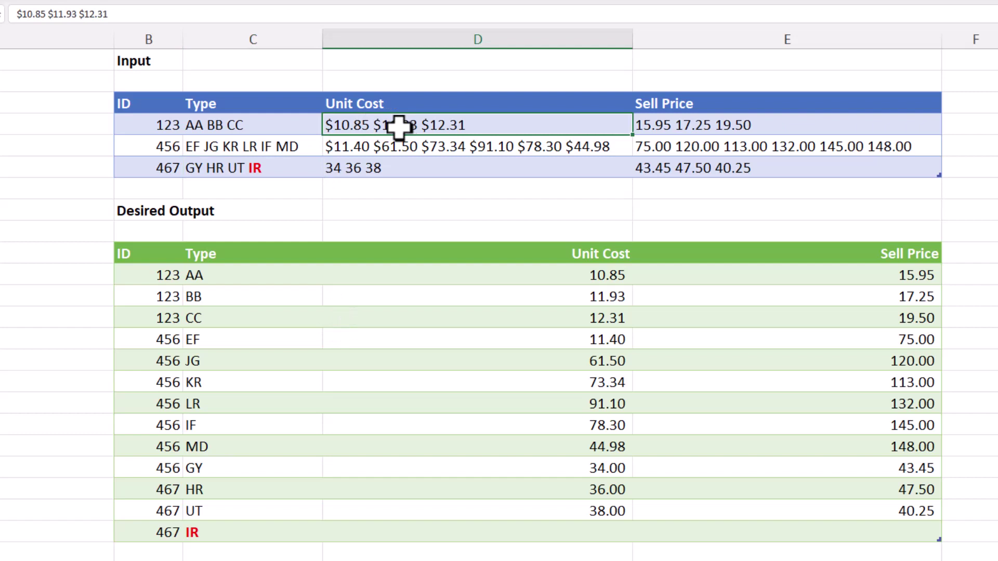
# Load the Input table into Power Query as Table1 and zoom the preview so Sell Price fits.
pyautogui.rightClick(411, 125)
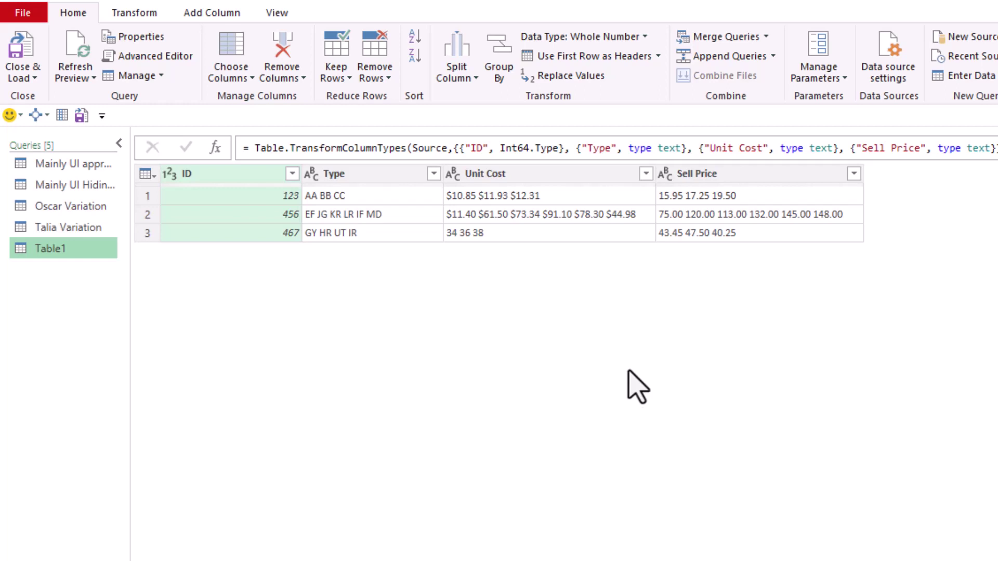
pyautogui.hotkey('ctrl', 'shift', '=')
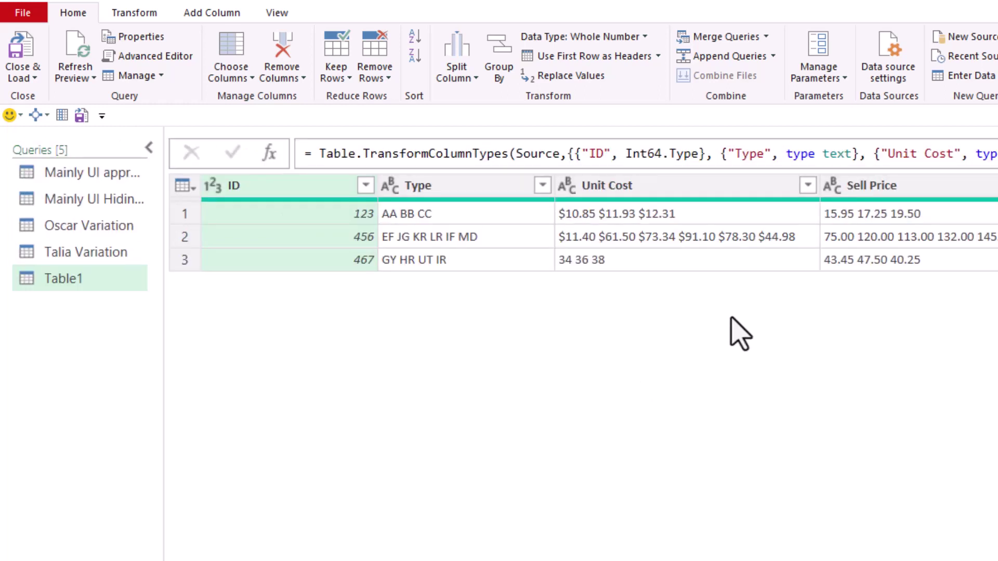
pyautogui.hotkey('ctrl', 'shift', '=')
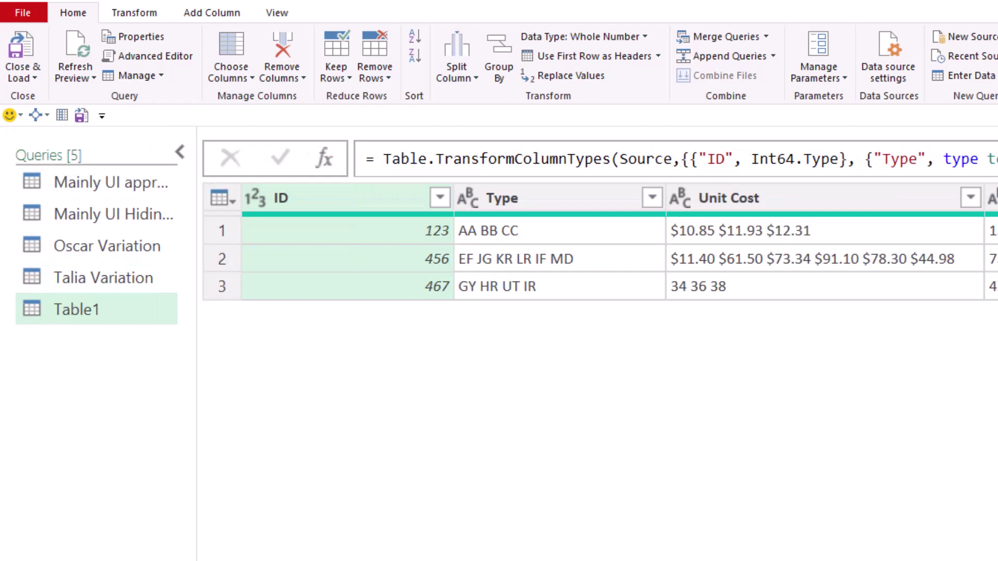
pyautogui.hotkey('ctrl', 'shift', '-')
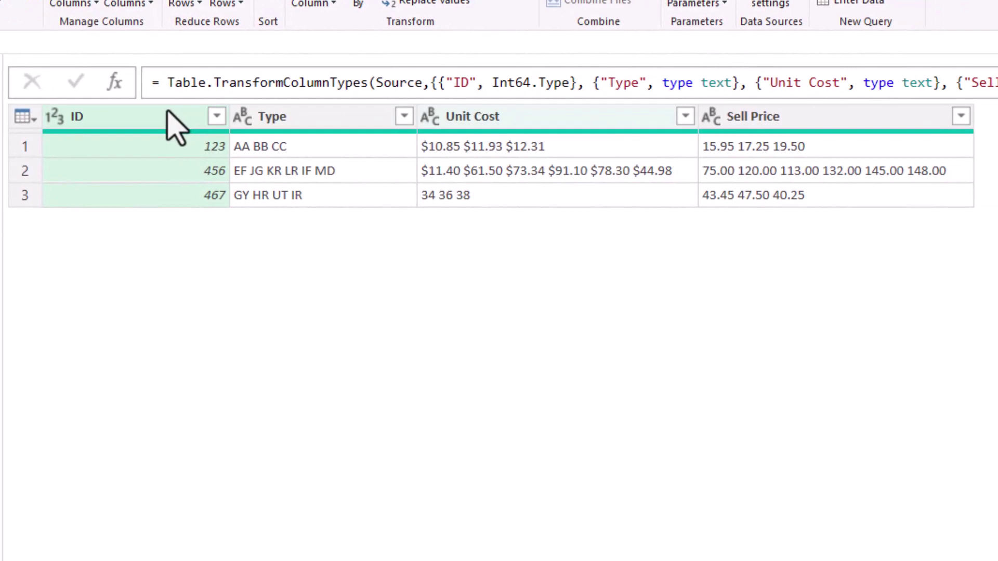
# Unpivot all columns except ID, check the Attribute cells, and select the Value column.
pyautogui.rightClick(157, 128)
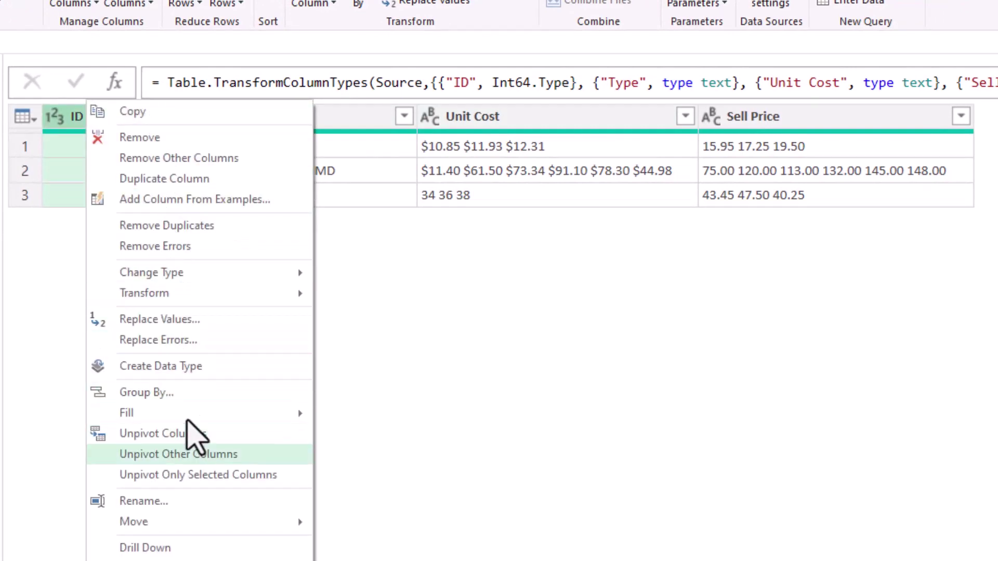
pyautogui.click(186, 461)
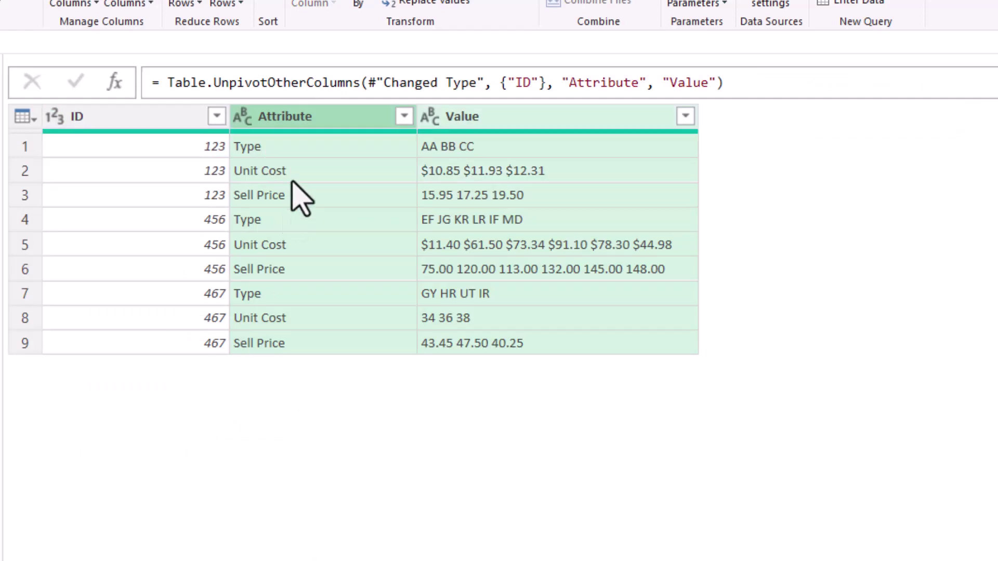
pyautogui.click(291, 148)
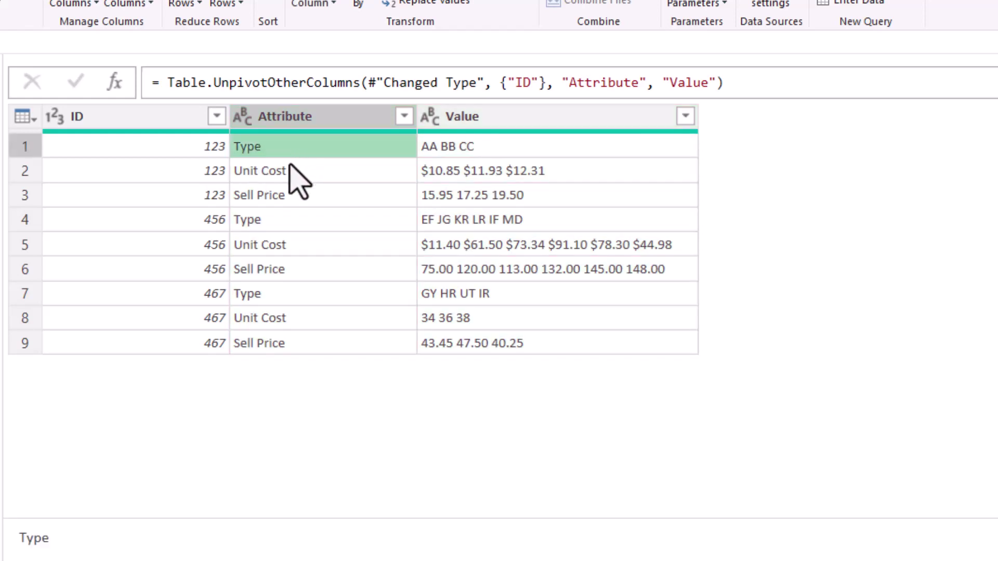
pyautogui.click(289, 171)
pyautogui.click(285, 191)
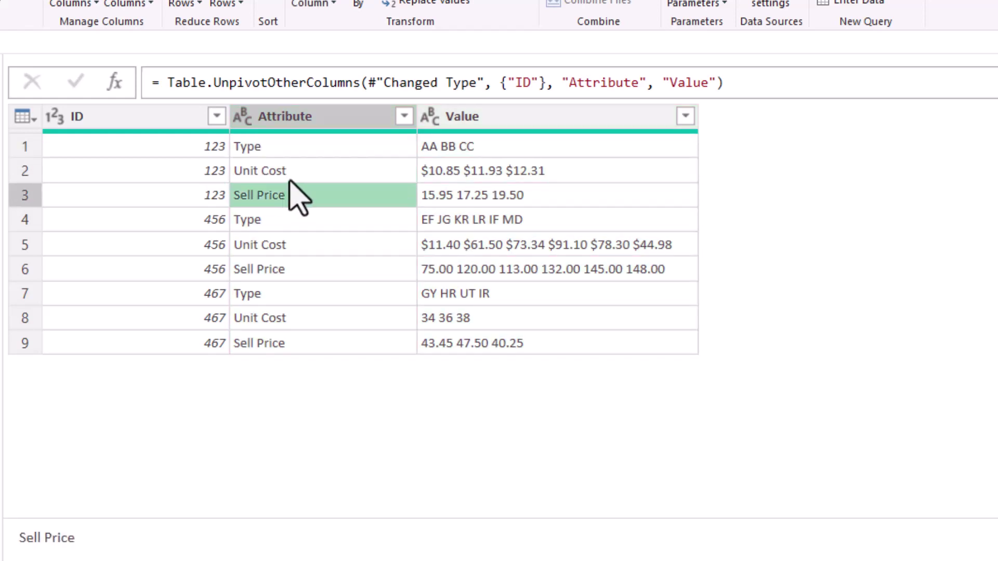
pyautogui.click(315, 153)
pyautogui.click(491, 118)
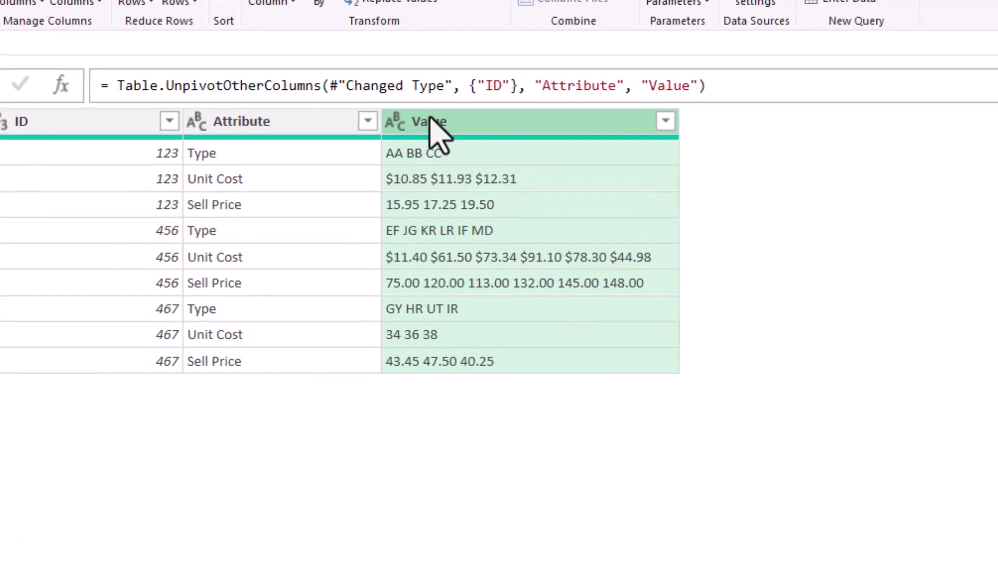
# Split the Value column by the Space delimiter into rows.
pyautogui.rightClick(470, 117)
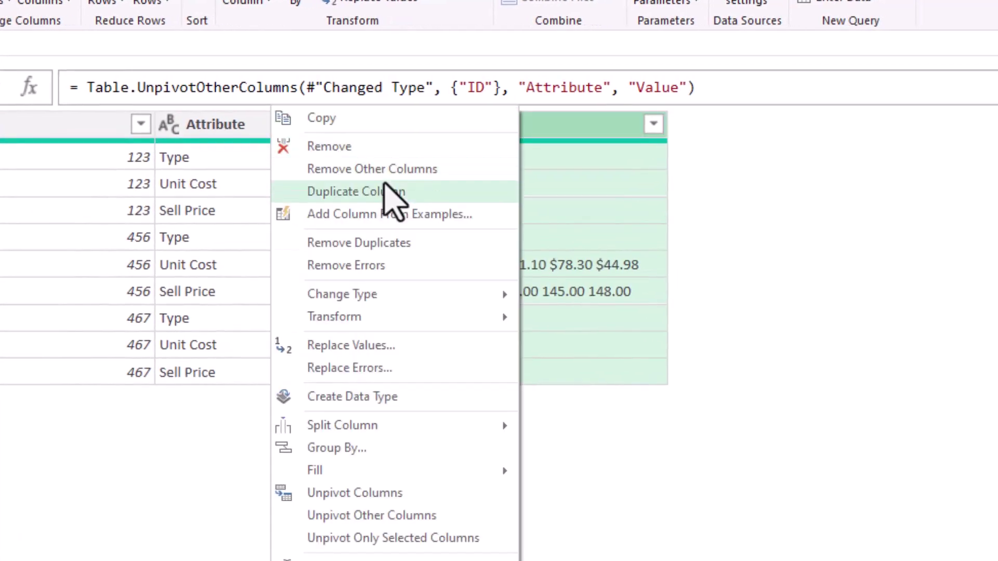
pyautogui.moveTo(342, 425)
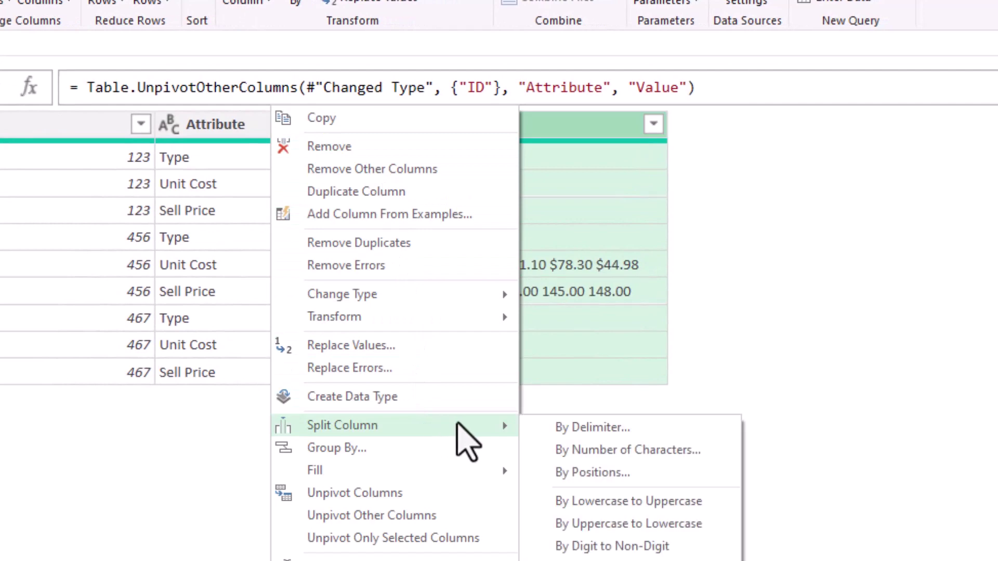
pyautogui.click(567, 431)
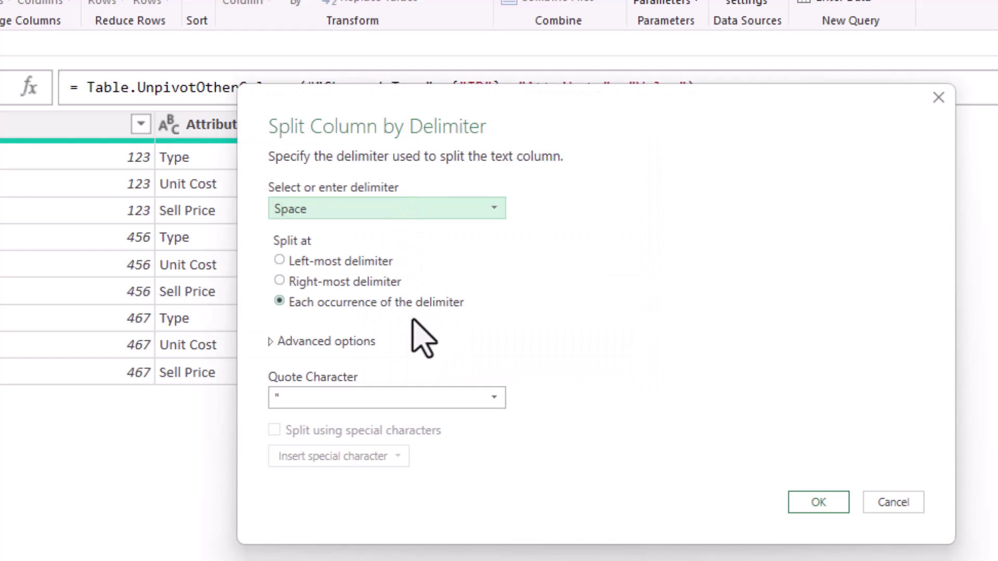
pyautogui.click(299, 341)
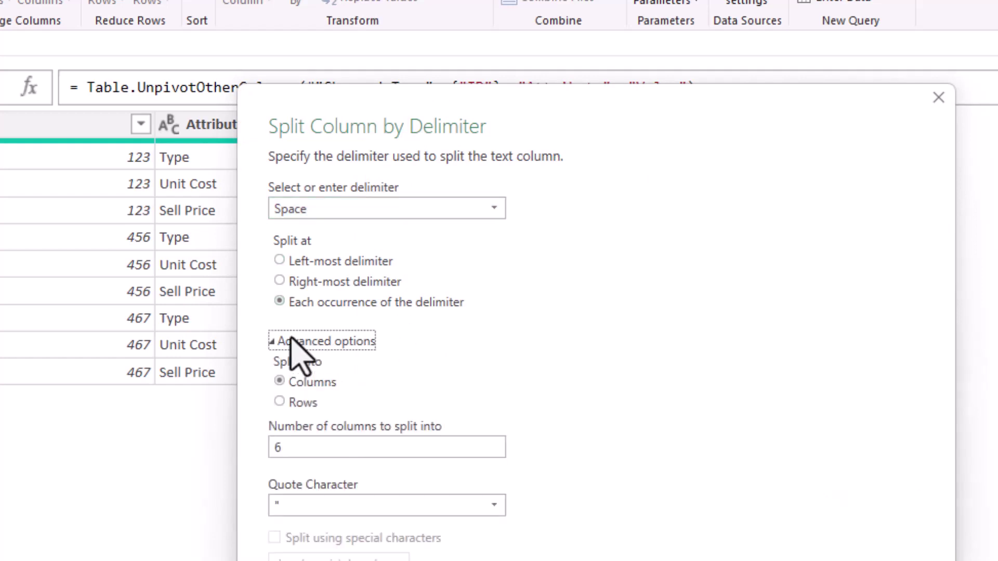
pyautogui.click(296, 403)
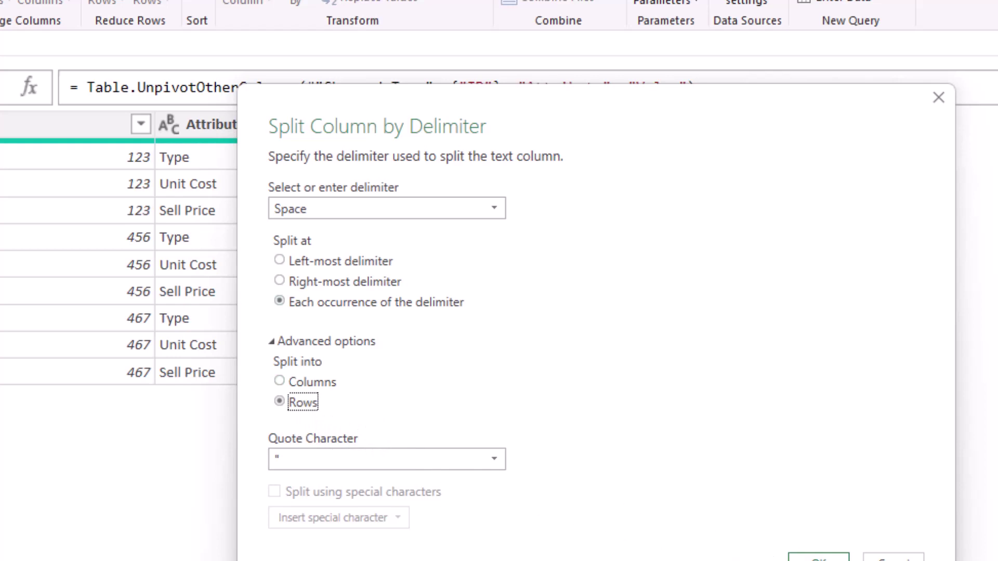
pyautogui.click(853, 490)
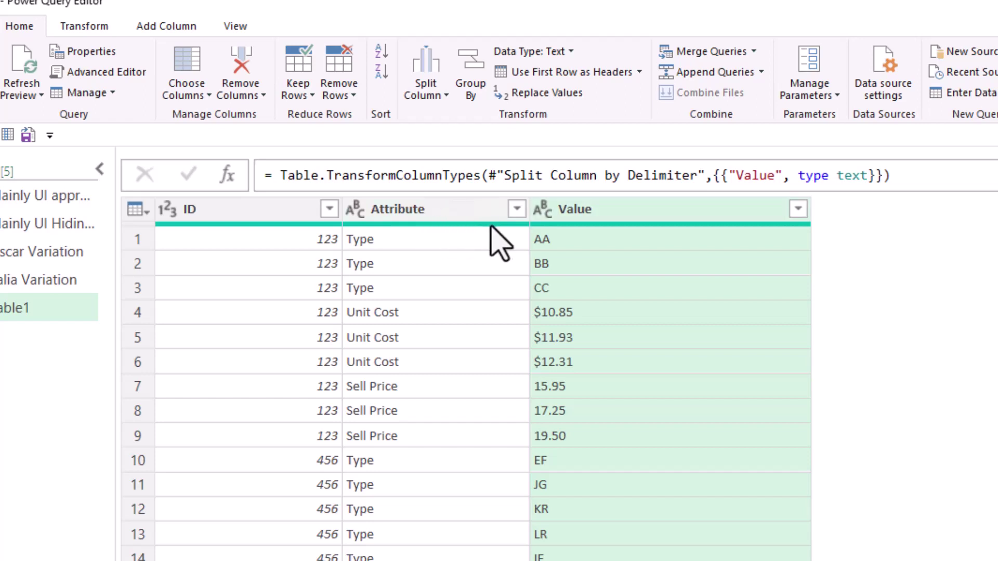
pyautogui.click(409, 211)
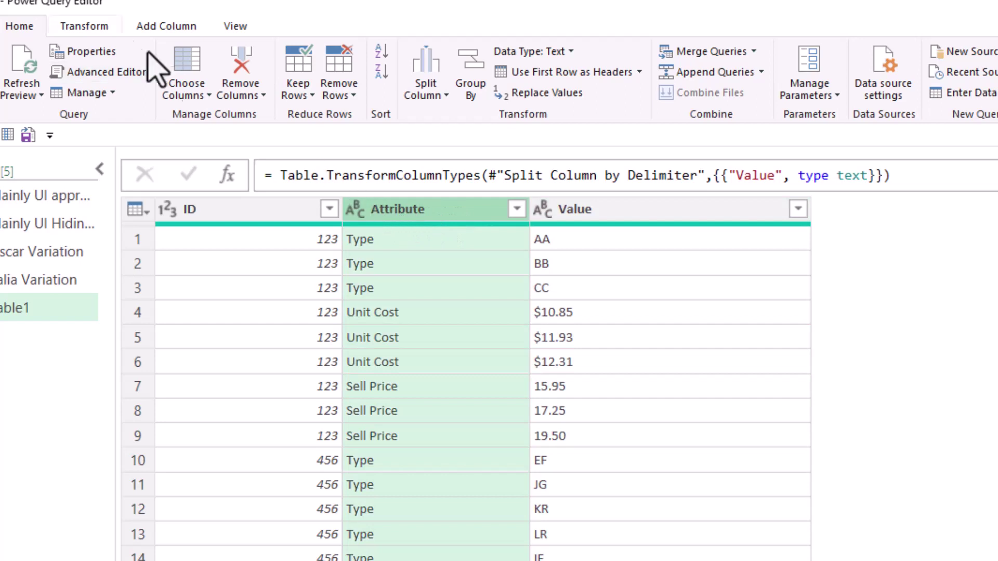
pyautogui.click(104, 31)
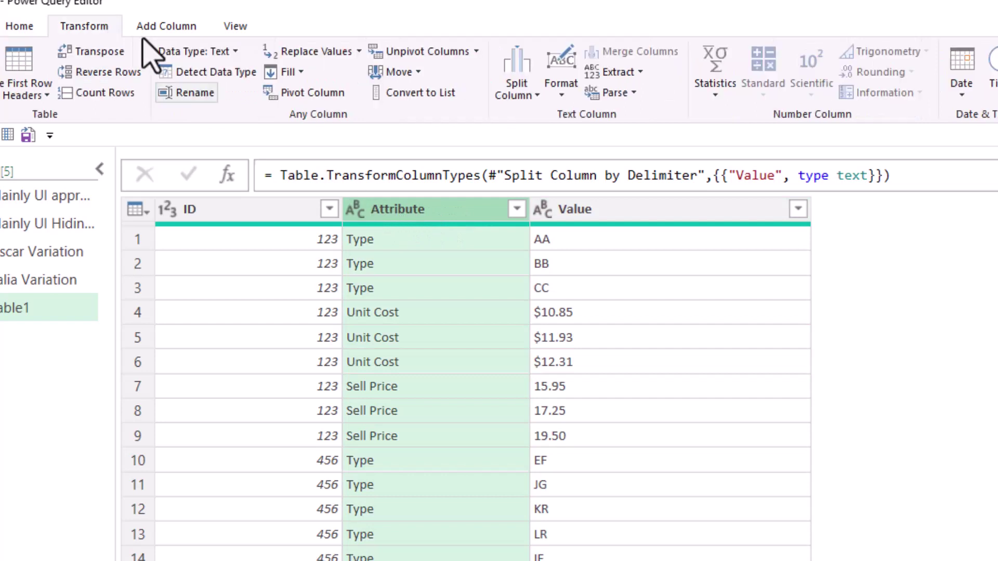
pyautogui.click(312, 94)
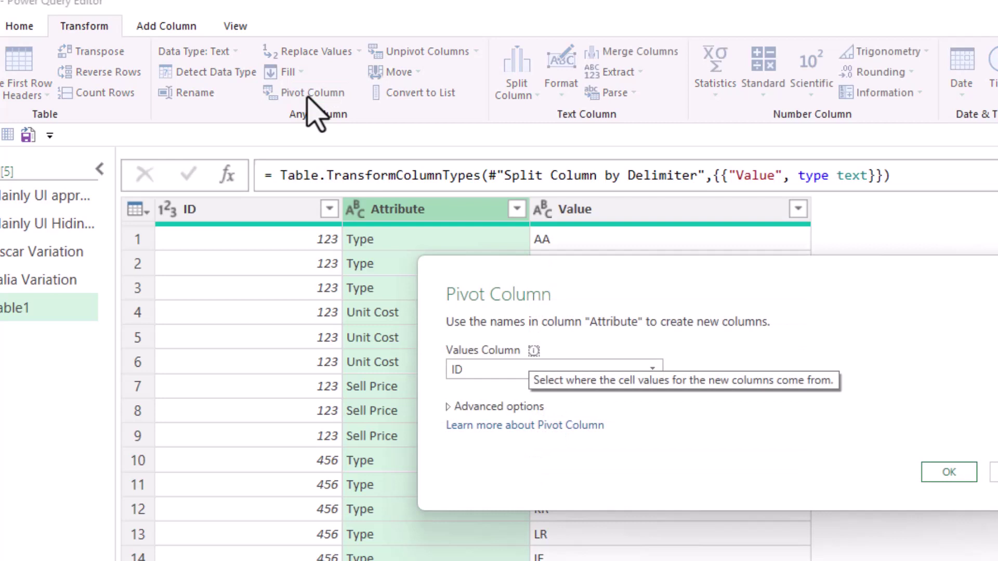
pyautogui.click(493, 371)
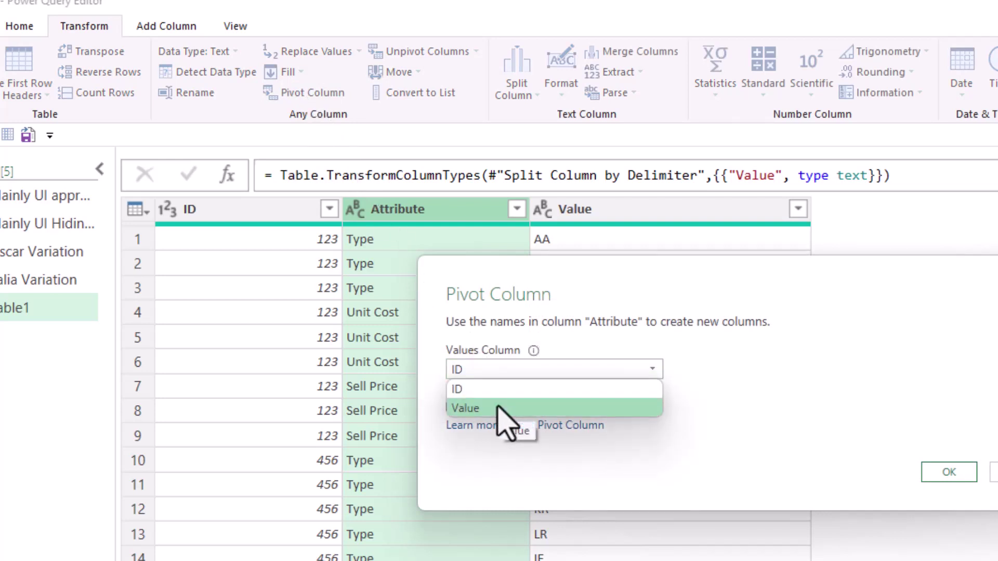
pyautogui.click(468, 407)
pyautogui.click(492, 407)
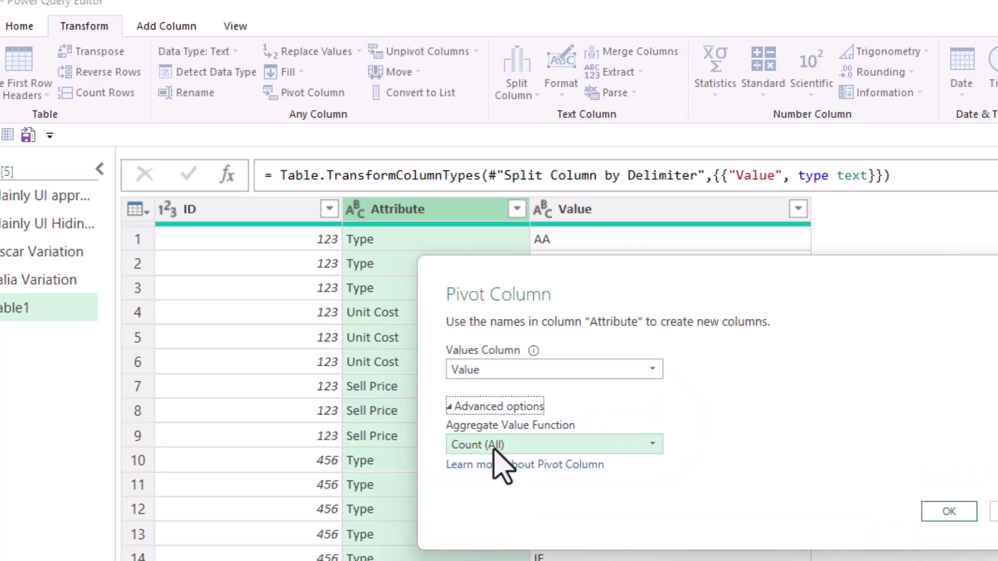
pyautogui.click(493, 446)
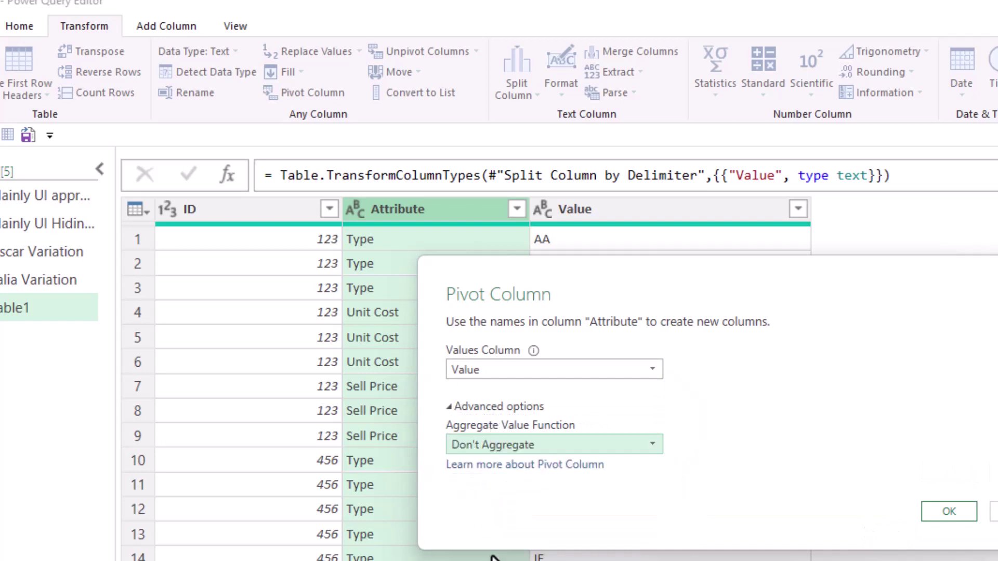
pyautogui.click(949, 511)
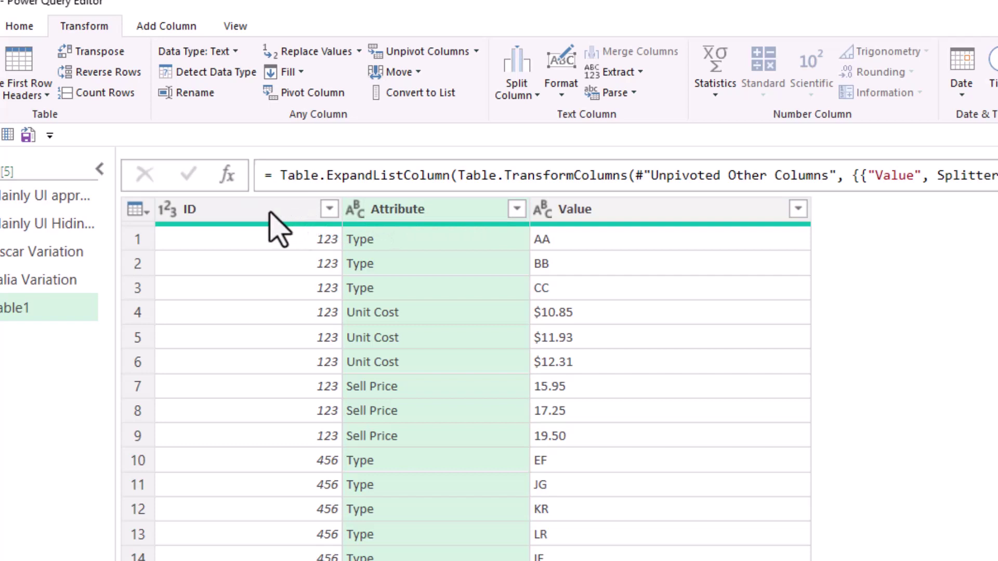
# Group rows by ID and Attribute with an All Rows column named dATA.
pyautogui.click(277, 209)
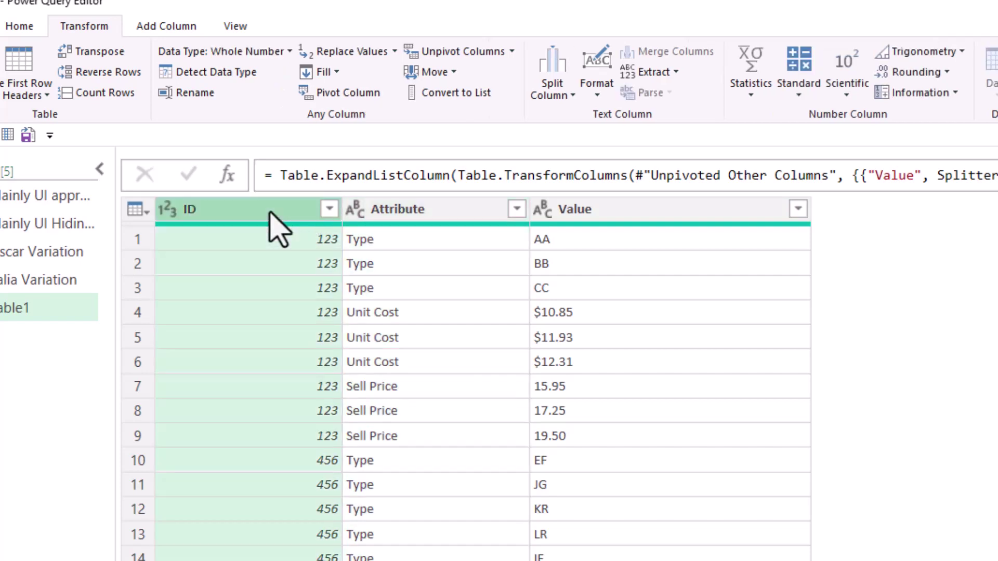
pyautogui.keyDown('ctrl'); pyautogui.click(432, 215); pyautogui.keyUp('ctrl')
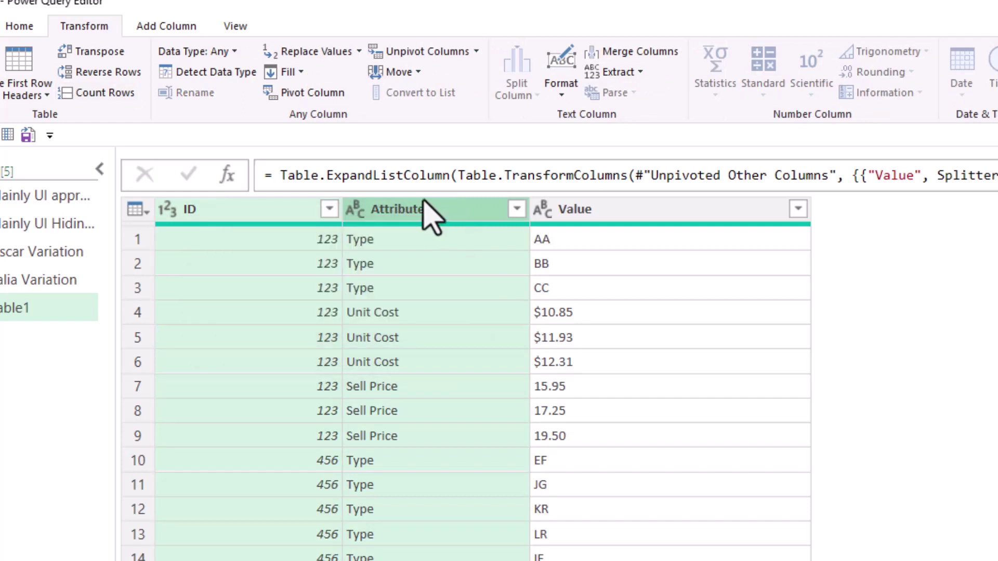
pyautogui.rightClick(425, 227)
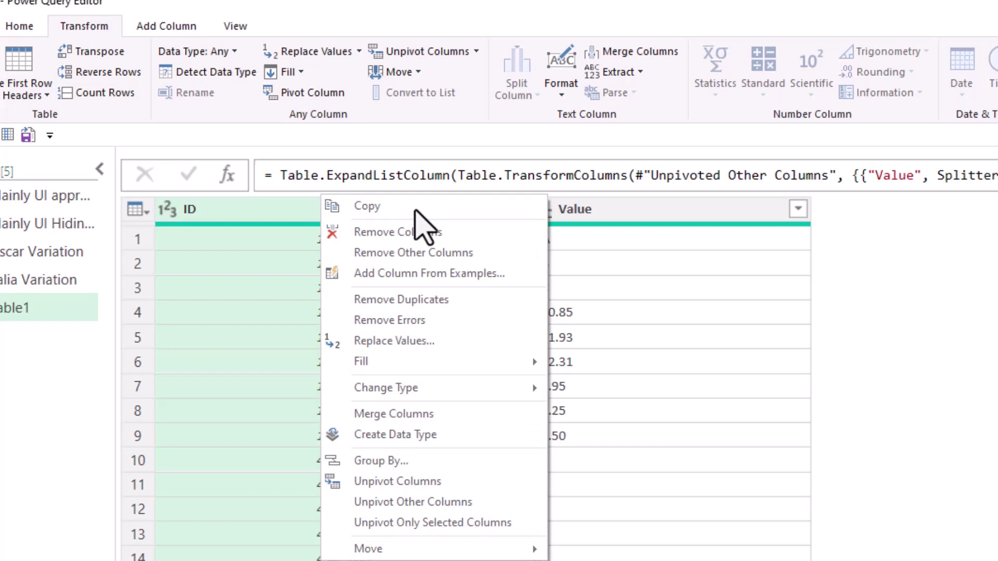
pyautogui.click(425, 467)
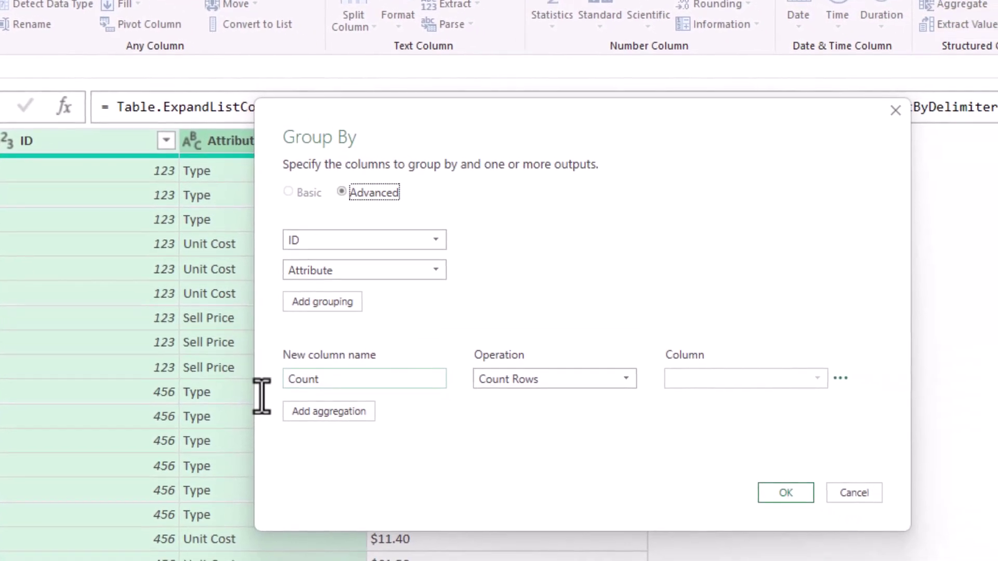
pyautogui.click(404, 379)
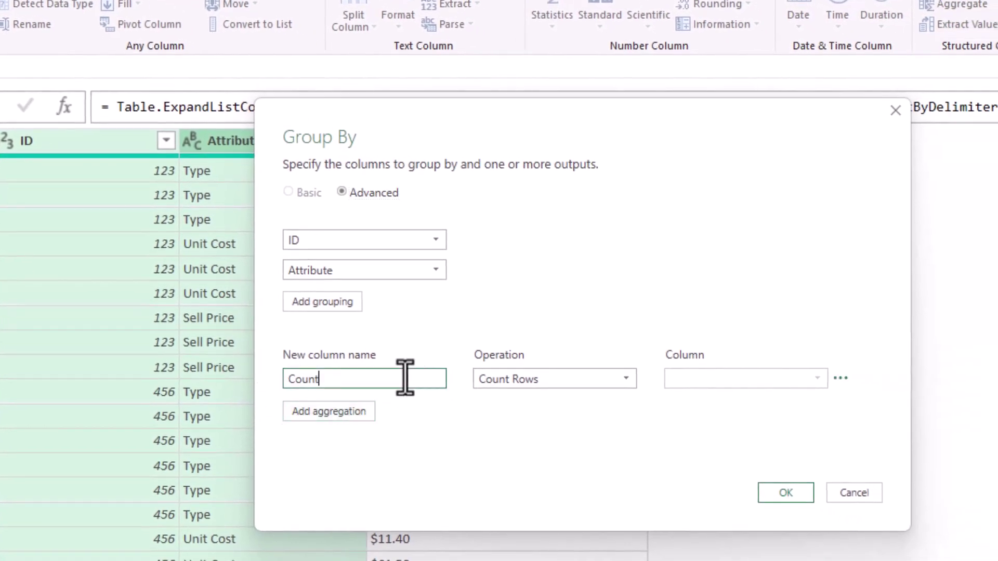
pyautogui.moveTo(404, 379); pyautogui.dragTo(279, 389)
pyautogui.write('dATA')
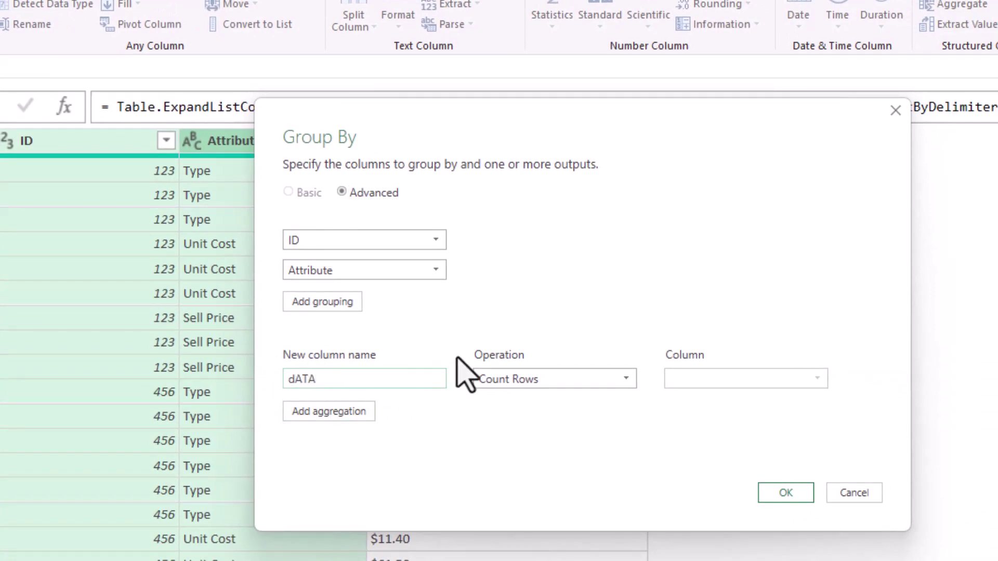
pyautogui.click(541, 381)
pyautogui.click(529, 531)
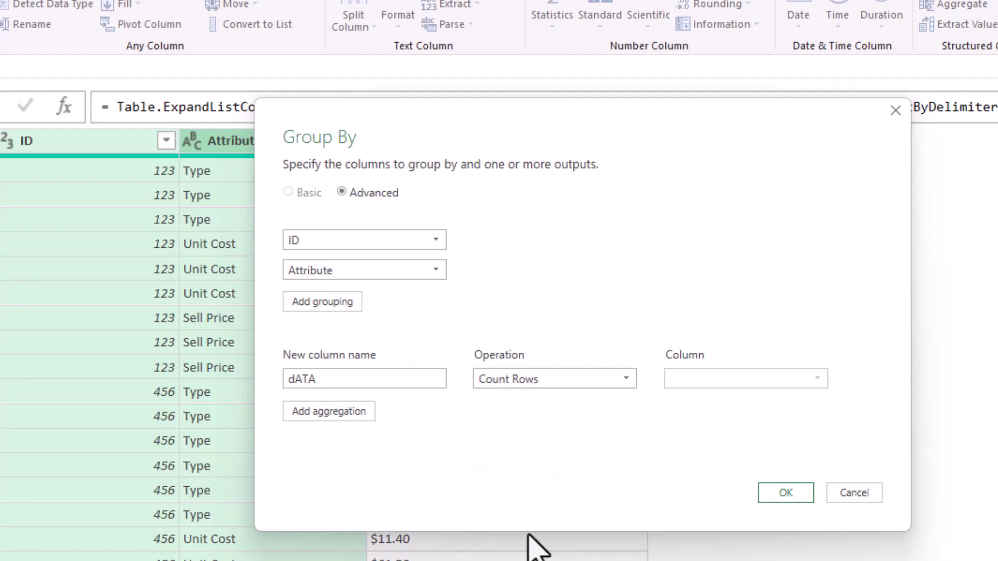
pyautogui.click(771, 497)
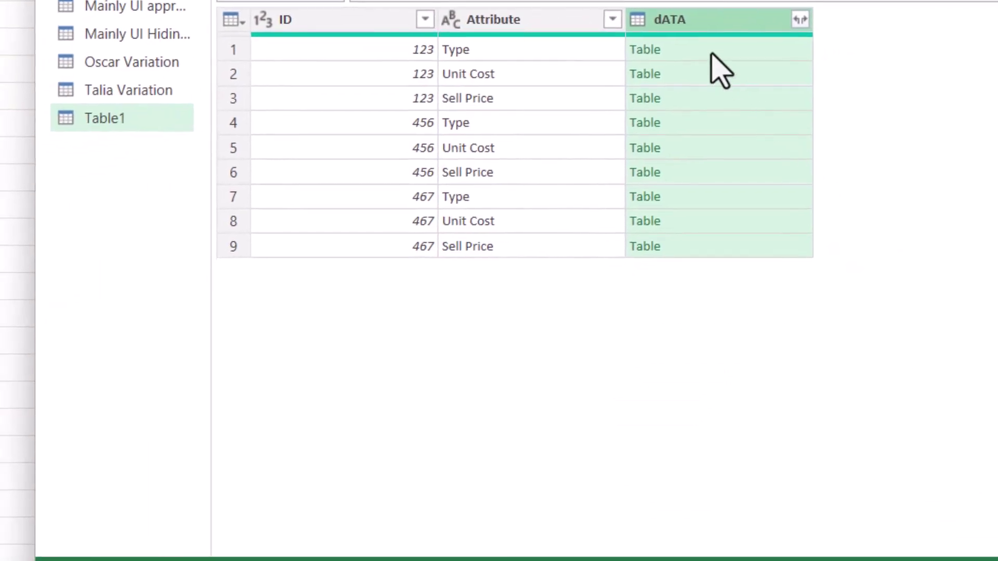
# Preview the nested dATA tables for ID 123's Type and Unit Cost.
pyautogui.click(712, 53)
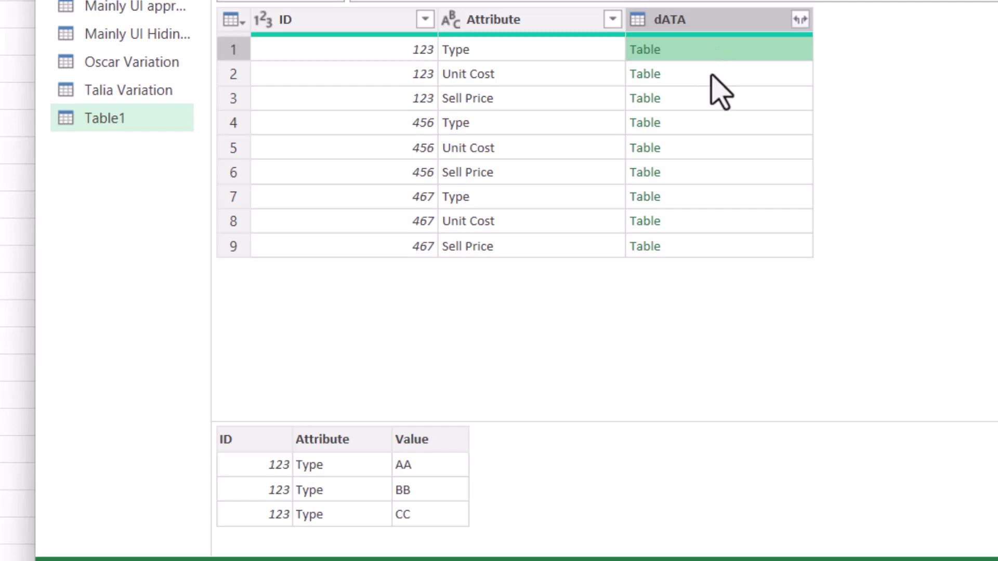
pyautogui.click(710, 78)
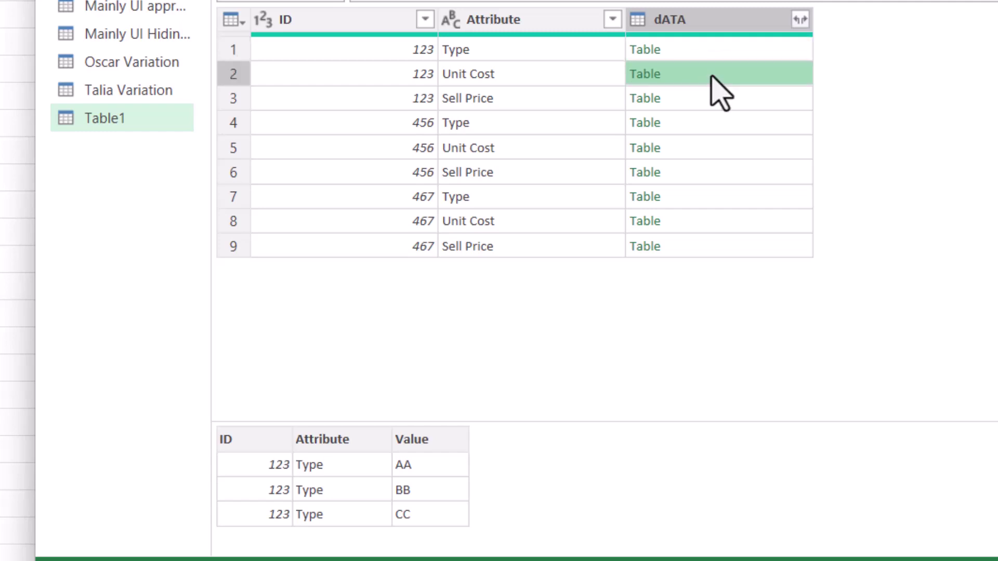
pyautogui.click(723, 47)
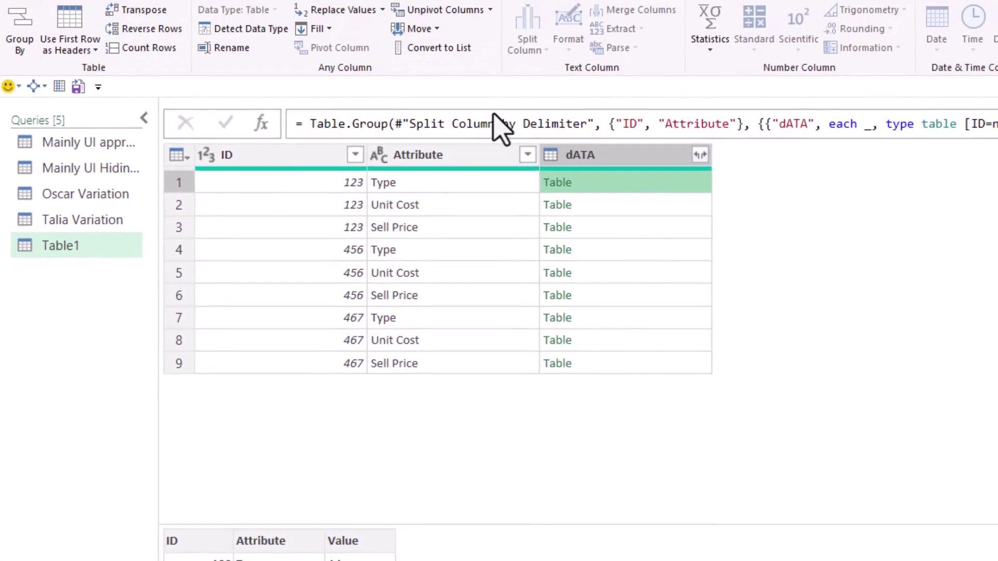
# Define a custom column with =Table.AddIndexColumn([dATA], "Index", 1, 1).
pyautogui.click(204, 12)
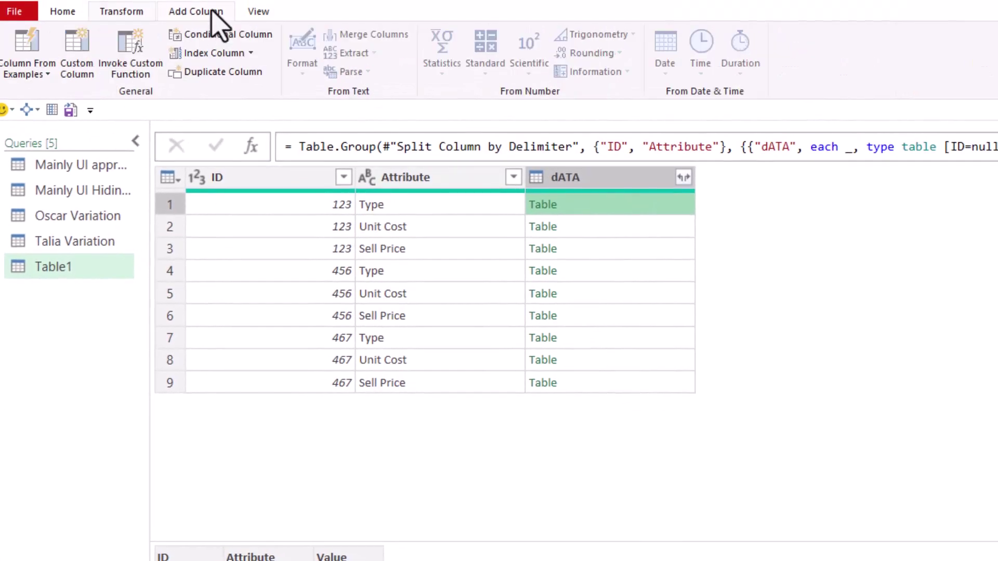
pyautogui.click(76, 58)
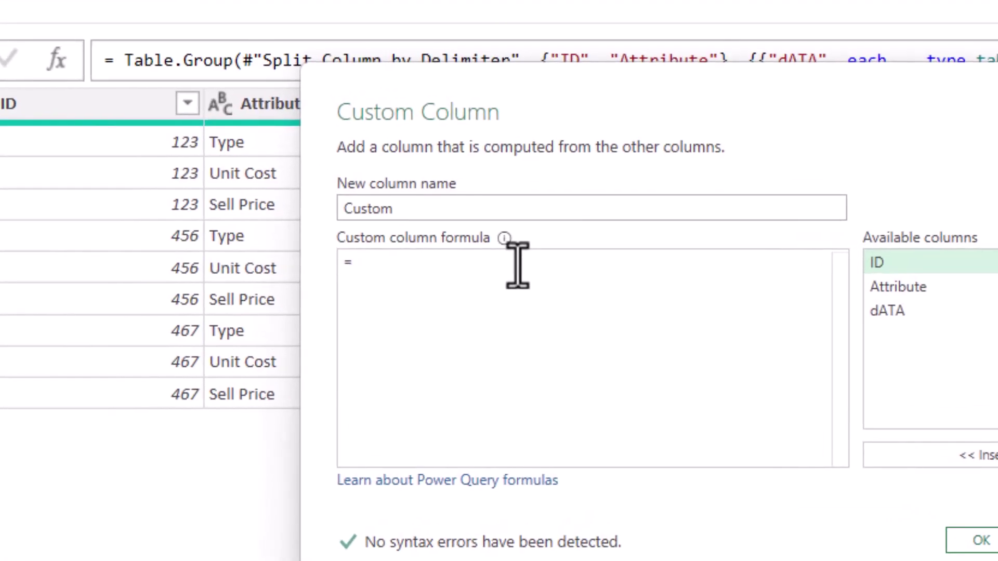
pyautogui.write(' inde')
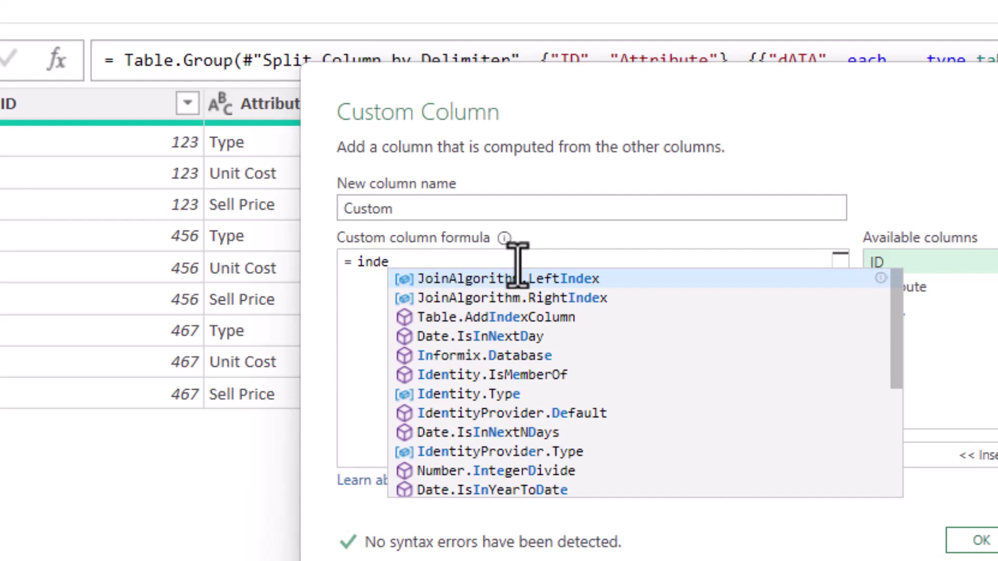
pyautogui.write('x')
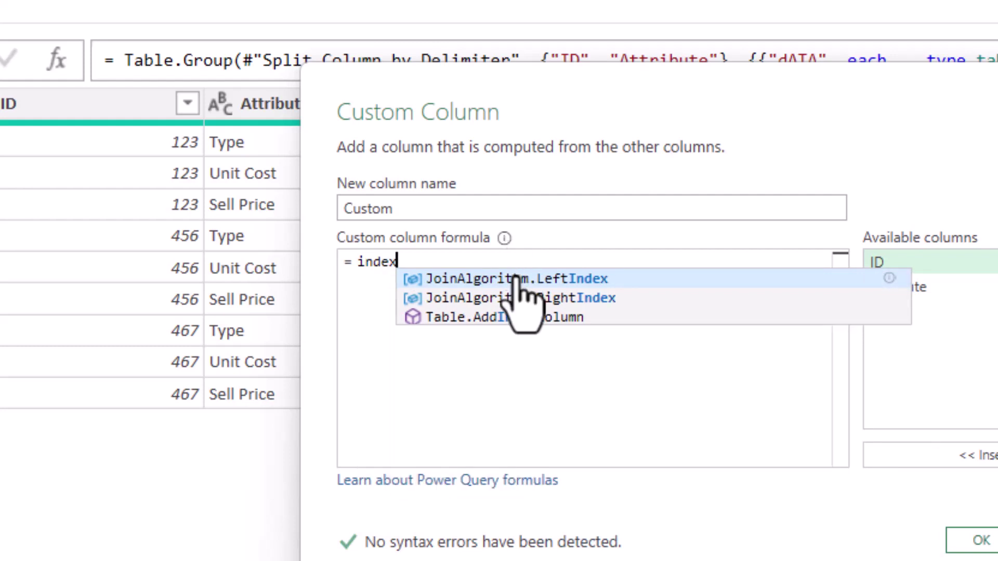
pyautogui.click(507, 317)
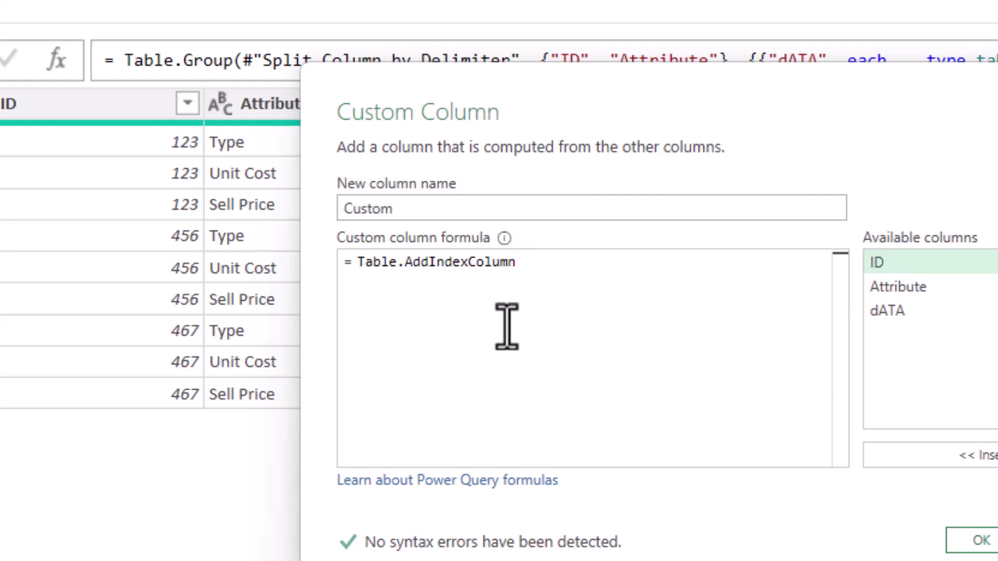
pyautogui.write('(')
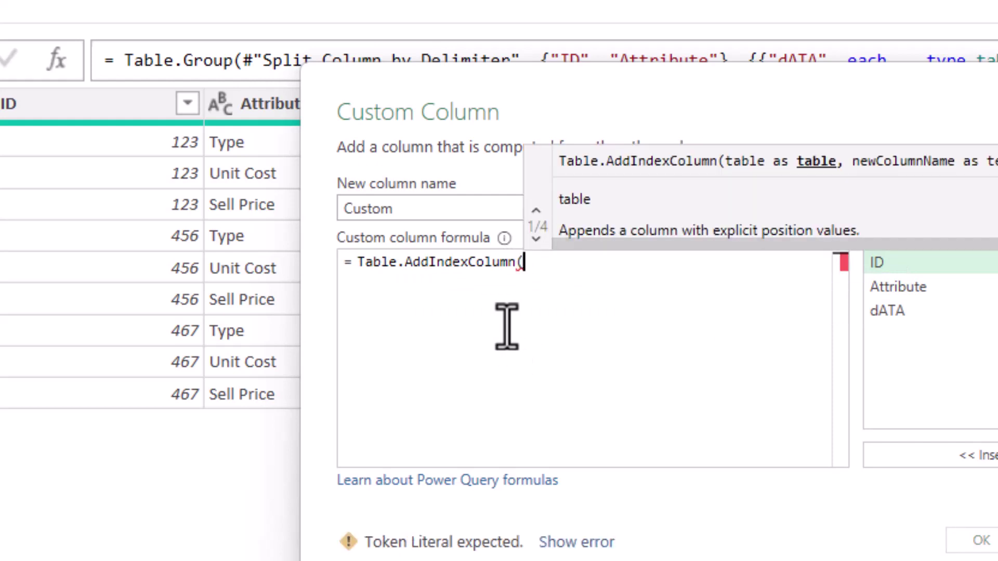
pyautogui.doubleClick(920, 314)
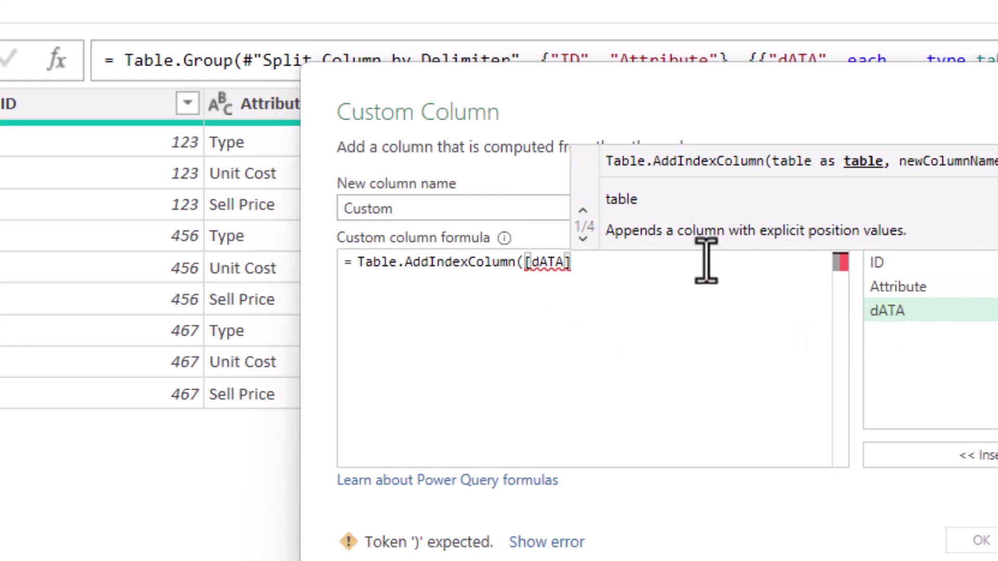
pyautogui.write(',')
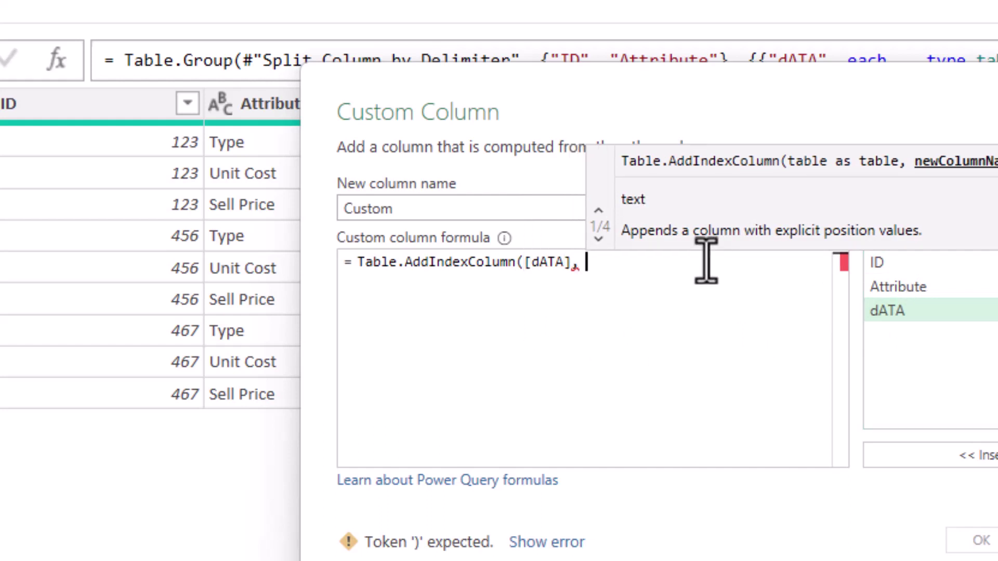
pyautogui.write(' "Index", ')
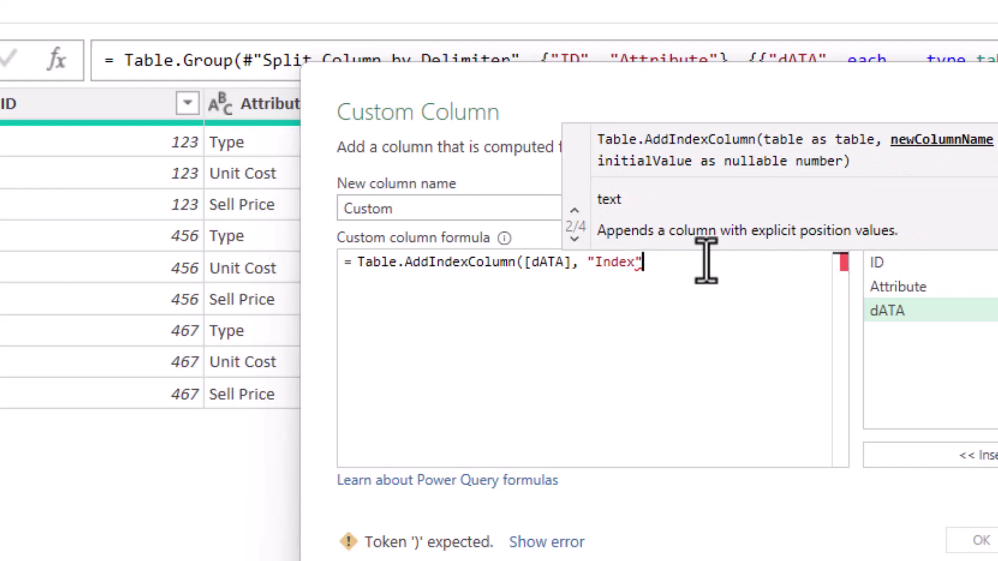
pyautogui.write('1,1')
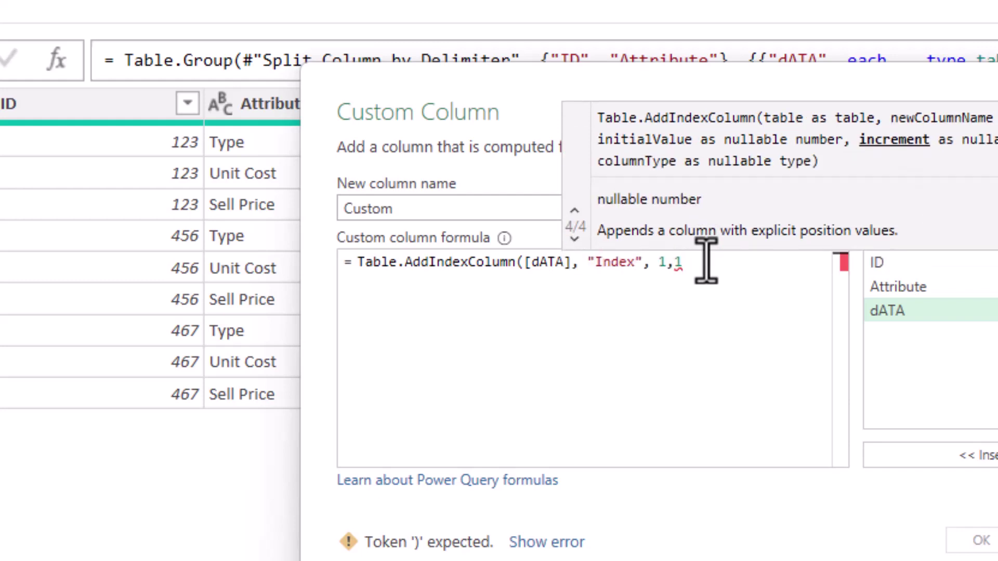
pyautogui.write(')')
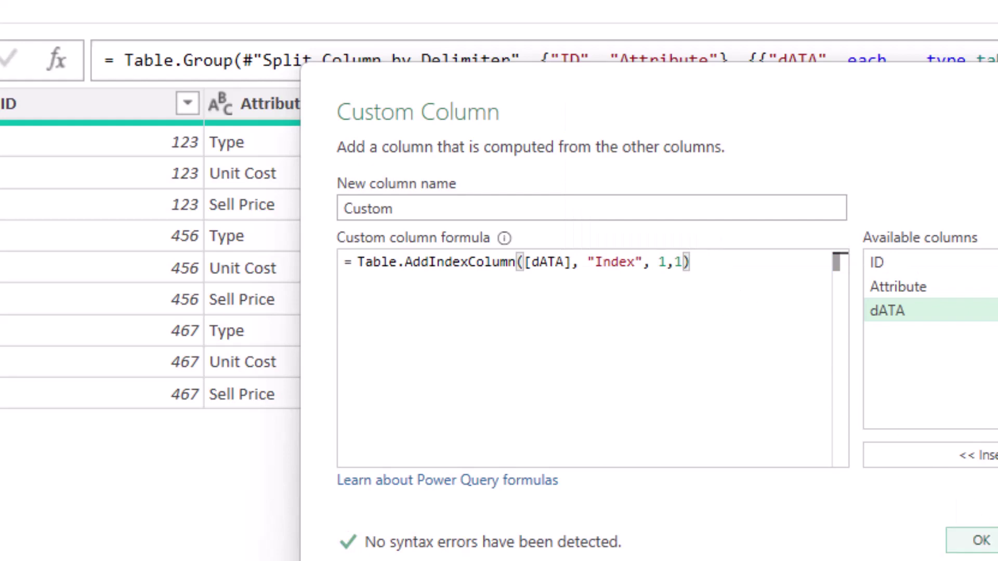
# Add the Custom column and preview its indexed Type and Unit Cost tables.
pyautogui.click(976, 541)
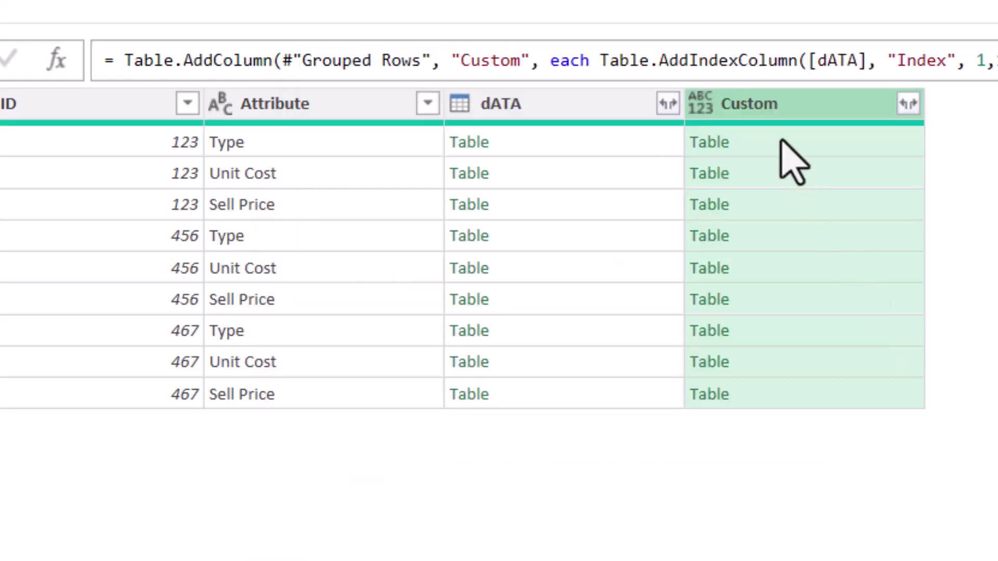
pyautogui.click(780, 143)
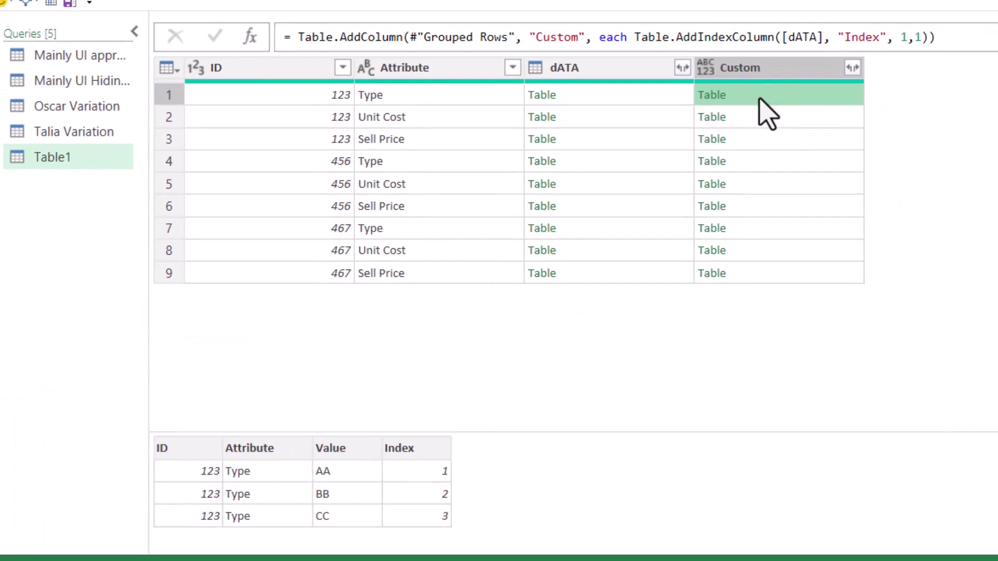
pyautogui.click(749, 117)
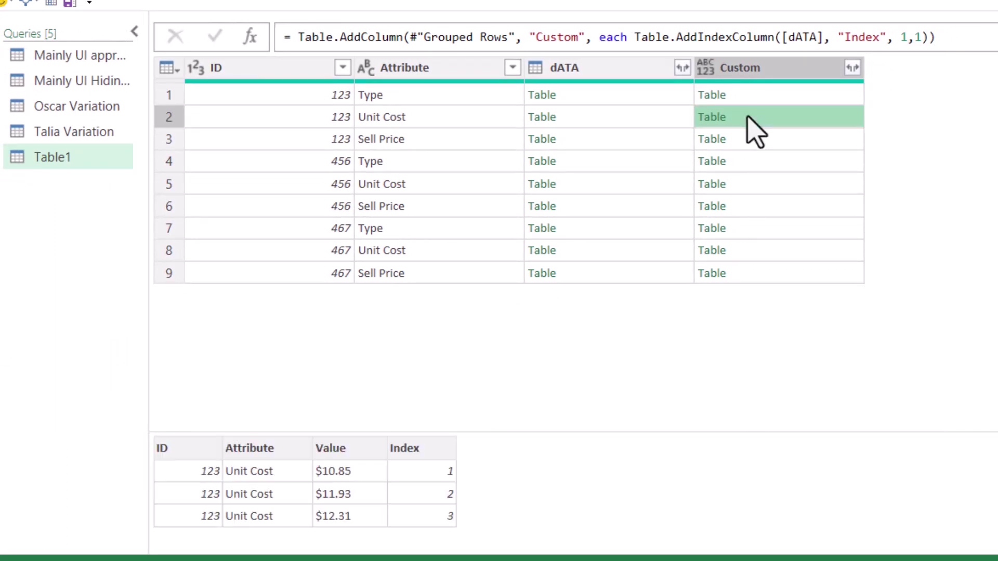
# Remove every column except Custom.
pyautogui.click(805, 73)
pyautogui.rightClick(807, 79)
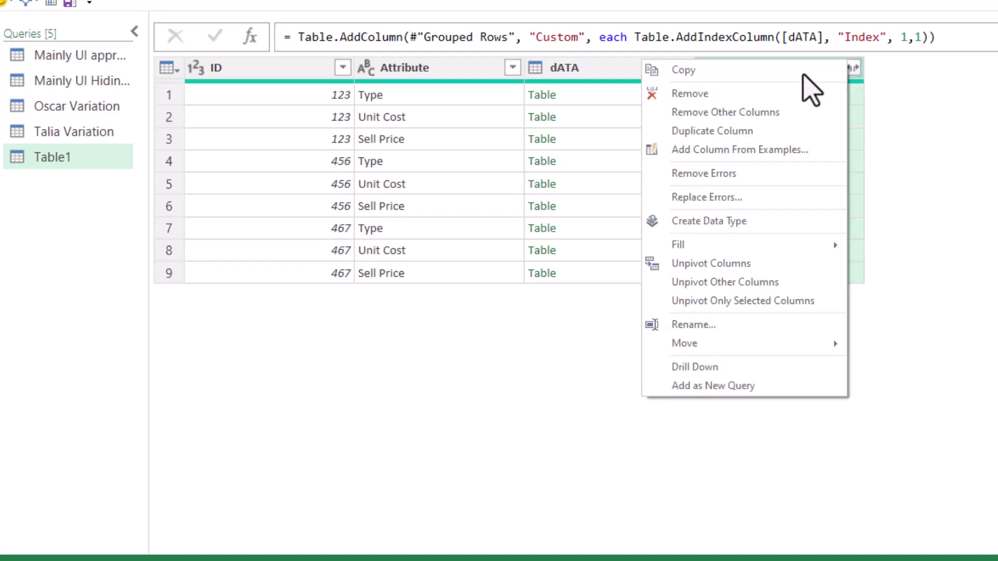
pyautogui.click(774, 113)
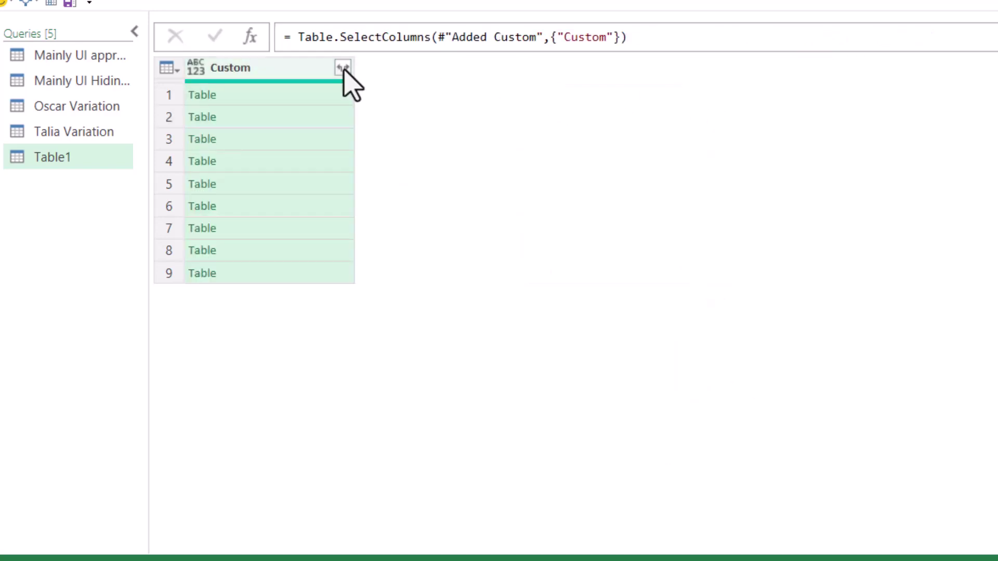
# Expand Custom into ID, Attribute, Value and Index without the column-name prefix.
pyautogui.click(344, 69)
pyautogui.click(473, 269)
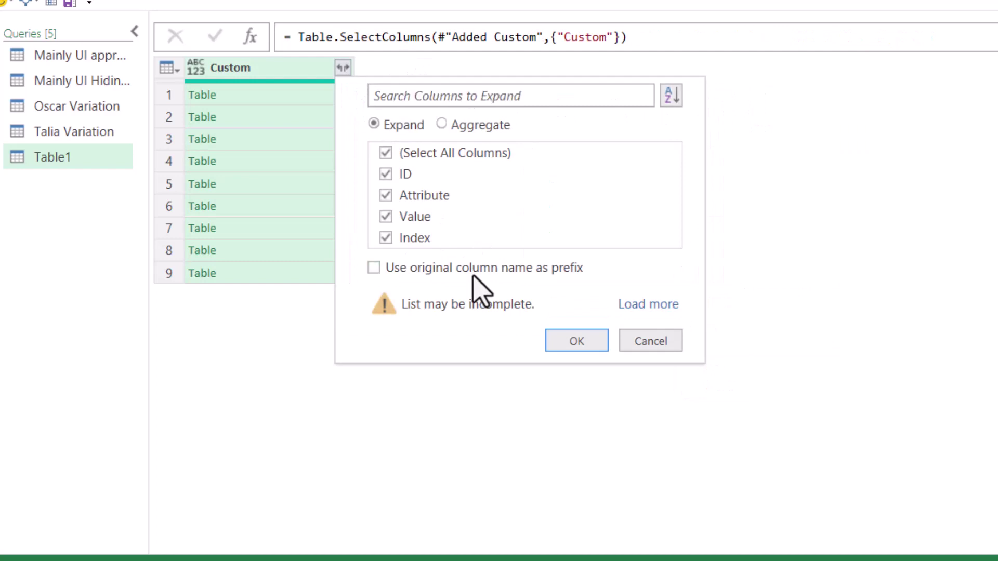
pyautogui.click(577, 341)
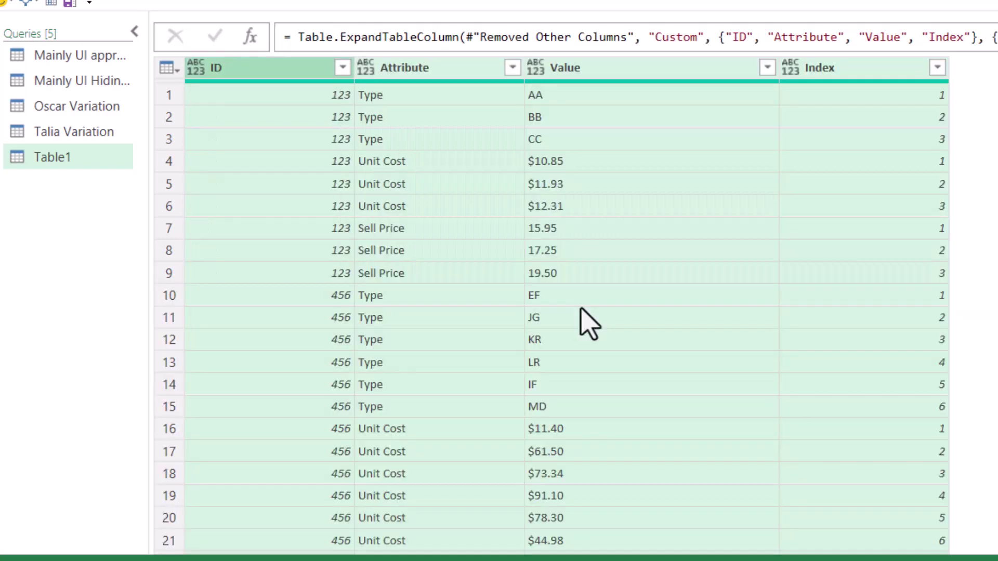
# Check the Index of the first Type, Unit Cost and Sell Price rows, then select Attribute.
pyautogui.click(889, 99)
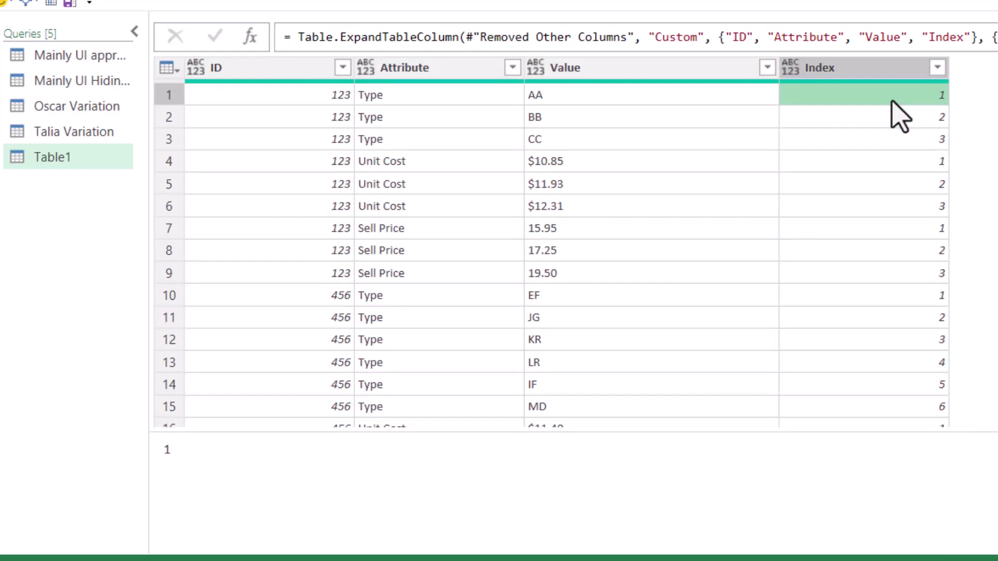
pyautogui.click(923, 162)
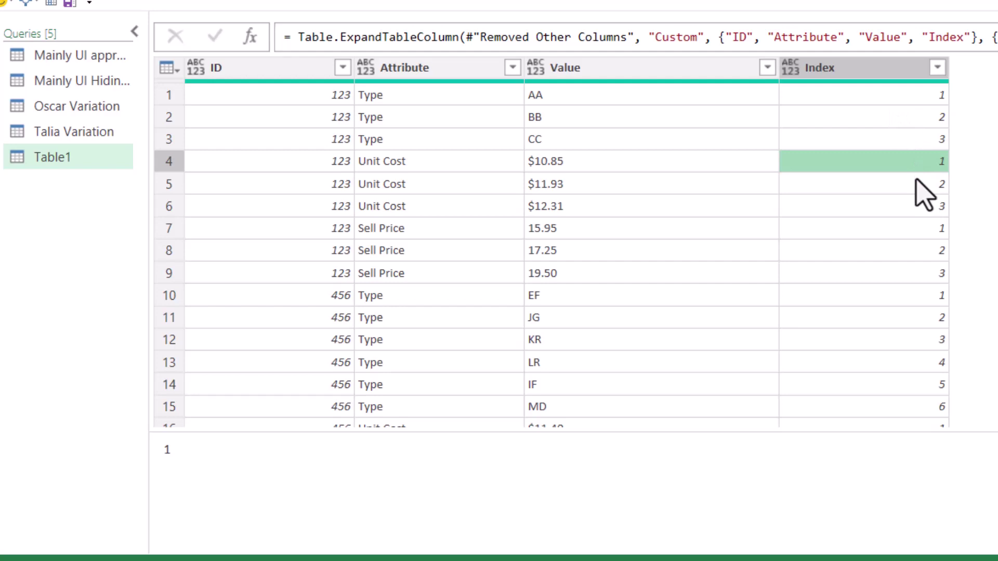
pyautogui.click(918, 229)
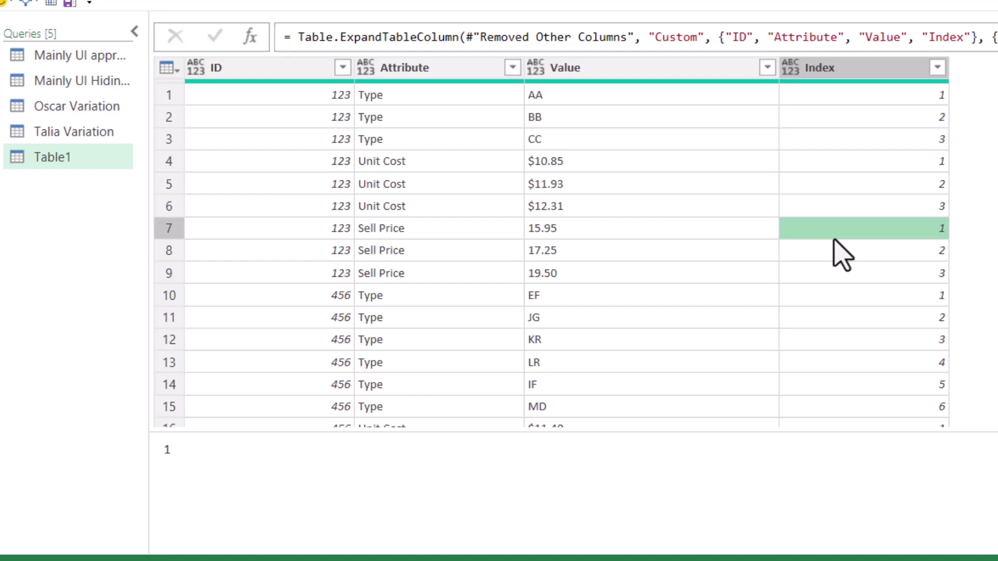
pyautogui.click(444, 74)
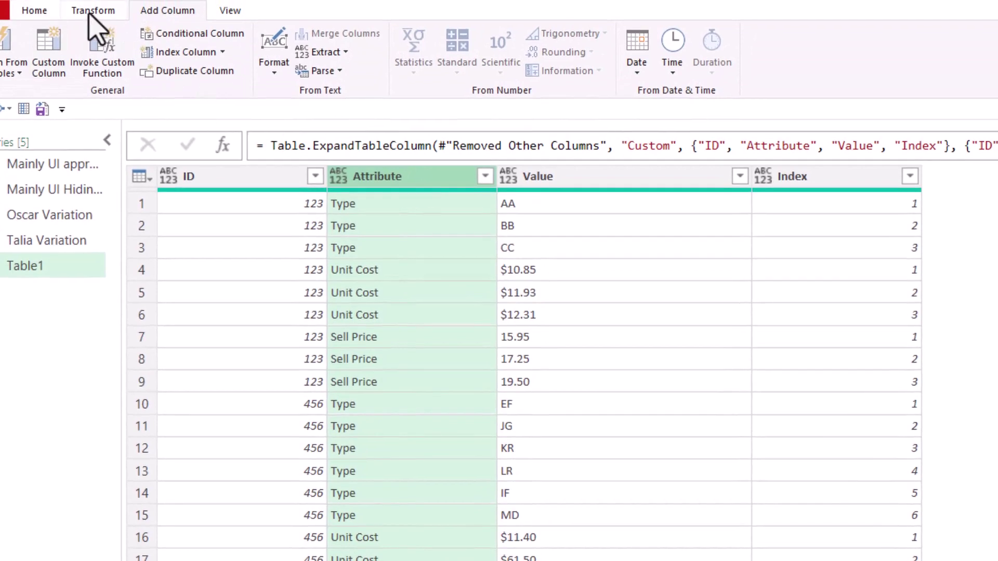
# Pivot the Attribute column using Value as the values, with Don't Aggregate.
pyautogui.click(90, 12)
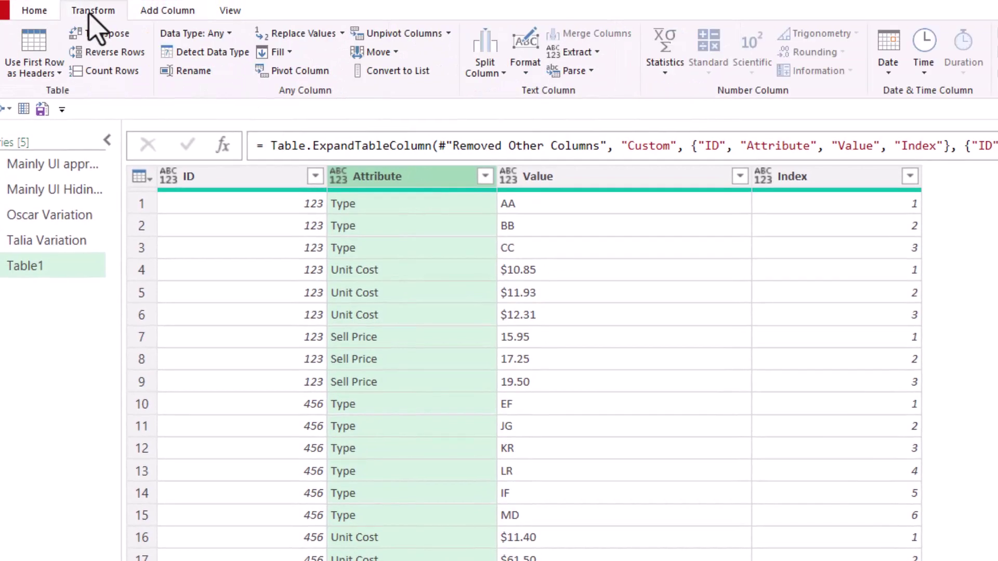
pyautogui.click(291, 68)
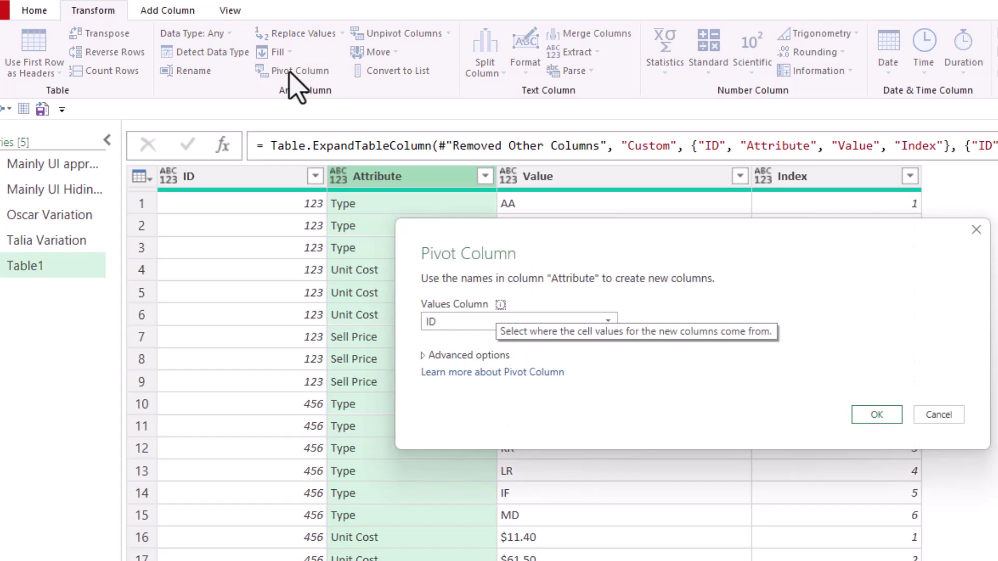
pyautogui.click(456, 322)
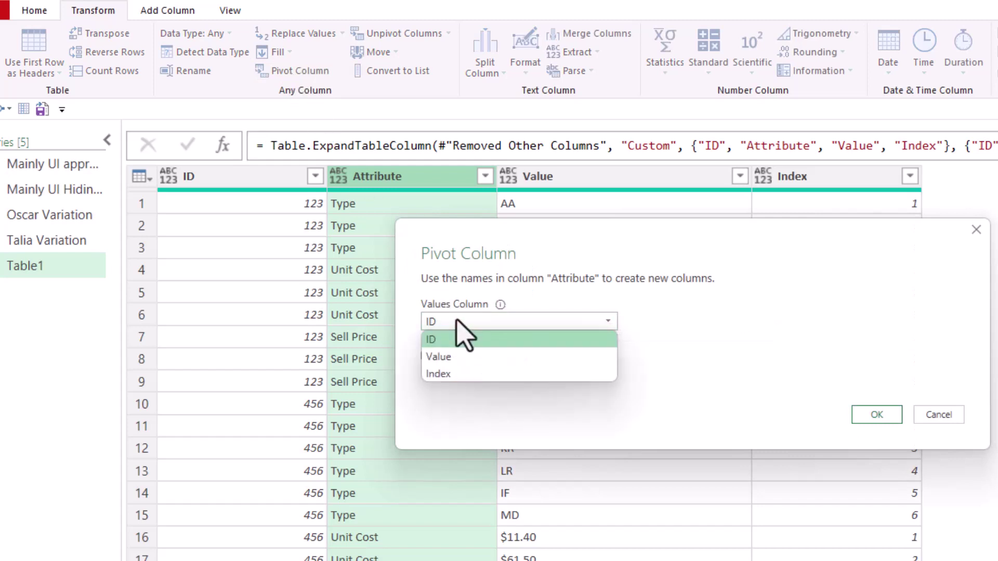
pyautogui.click(453, 360)
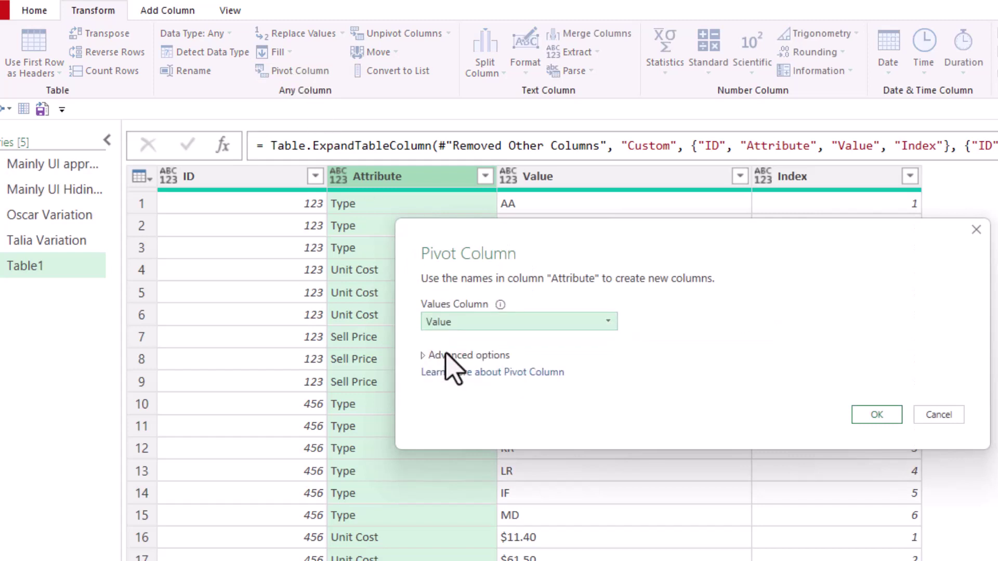
pyautogui.click(460, 357)
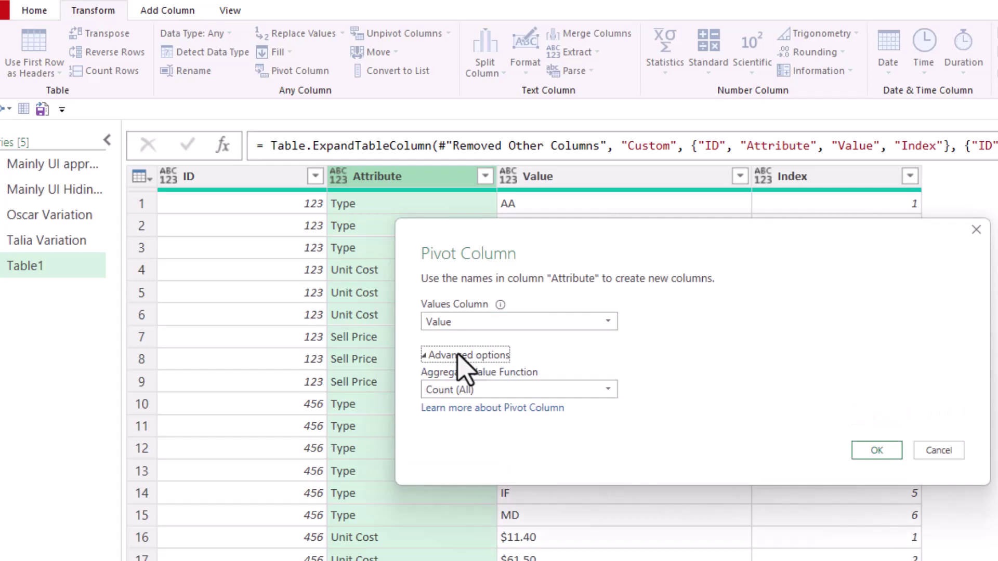
pyautogui.click(473, 395)
pyautogui.click(495, 493)
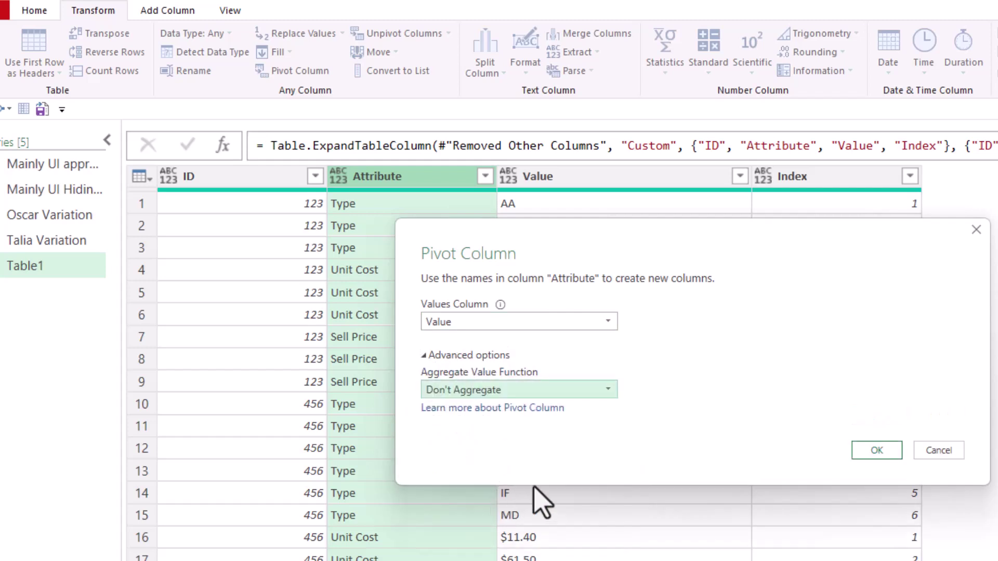
pyautogui.click(877, 450)
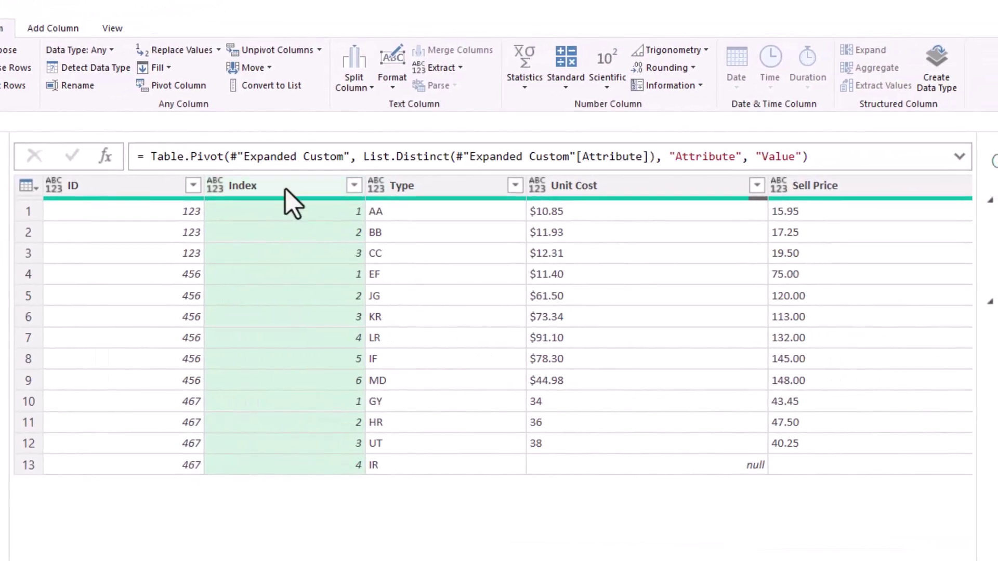
# Remove the Index column and select all columns from ID through Sell Price.
pyautogui.rightClick(293, 202)
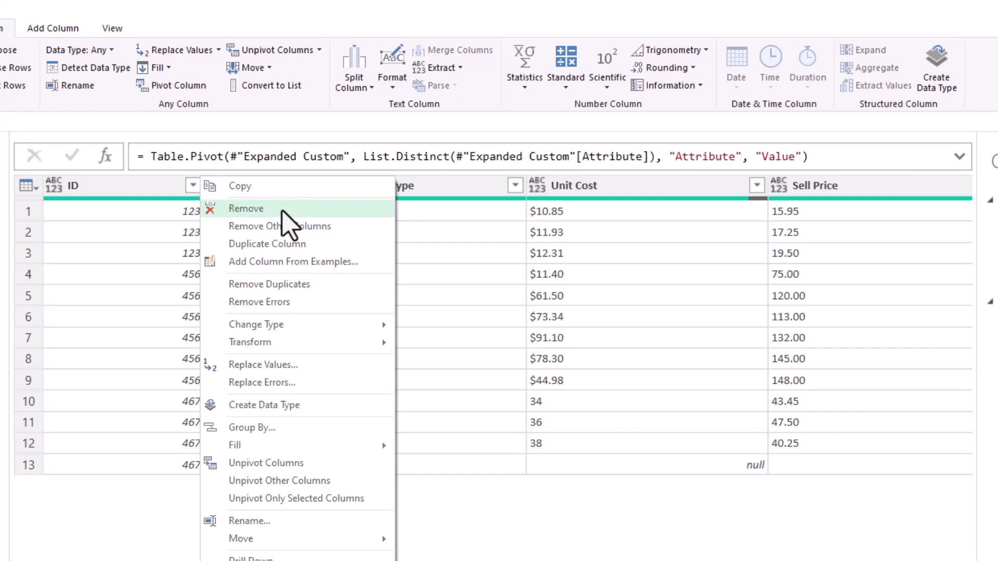
pyautogui.click(246, 209)
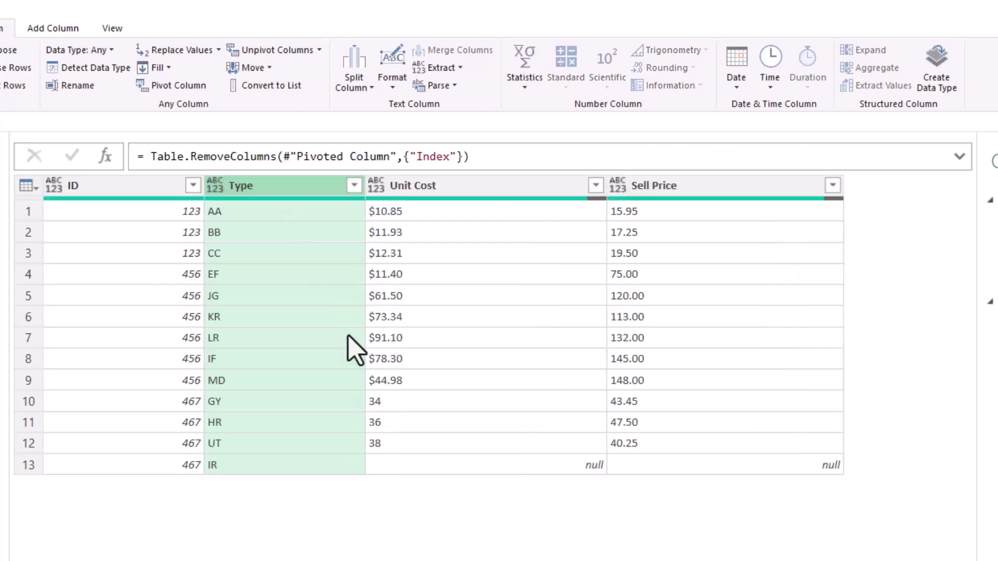
pyautogui.click(117, 185)
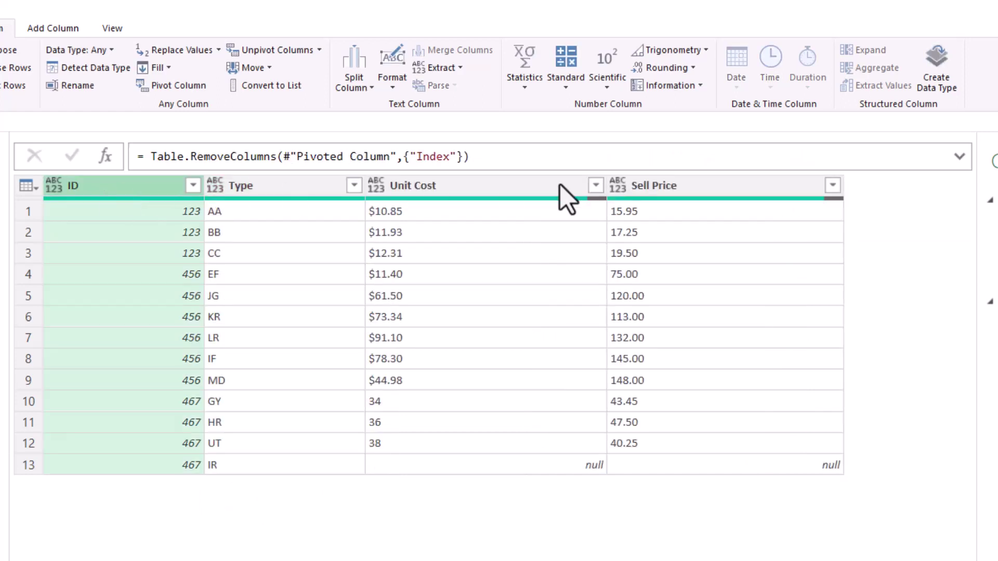
pyautogui.keyDown('shift'); pyautogui.click(702, 186); pyautogui.keyUp('shift')
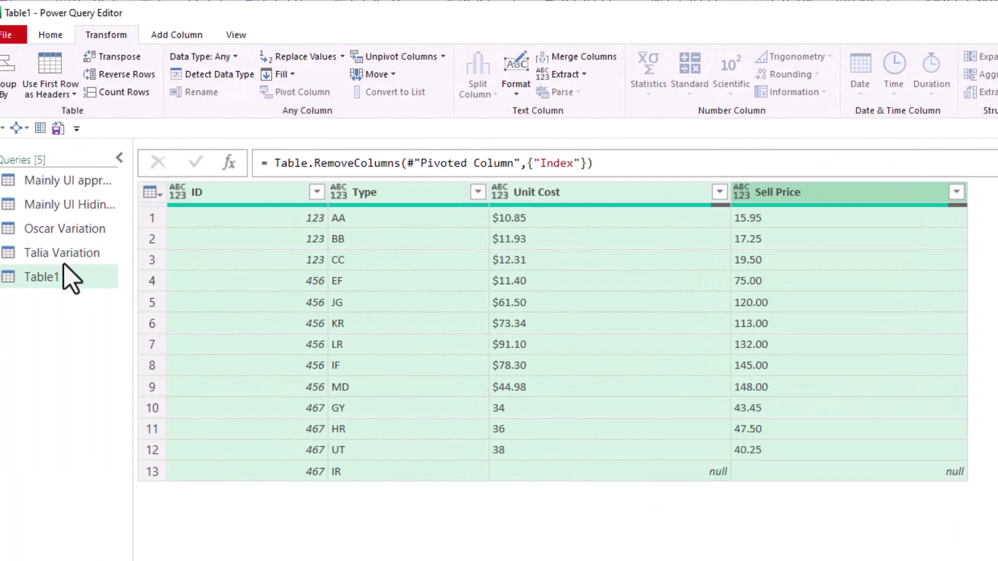
# Duplicate Table1 and cut the copy back to its Source step using Delete Until End.
pyautogui.rightClick(46, 279)
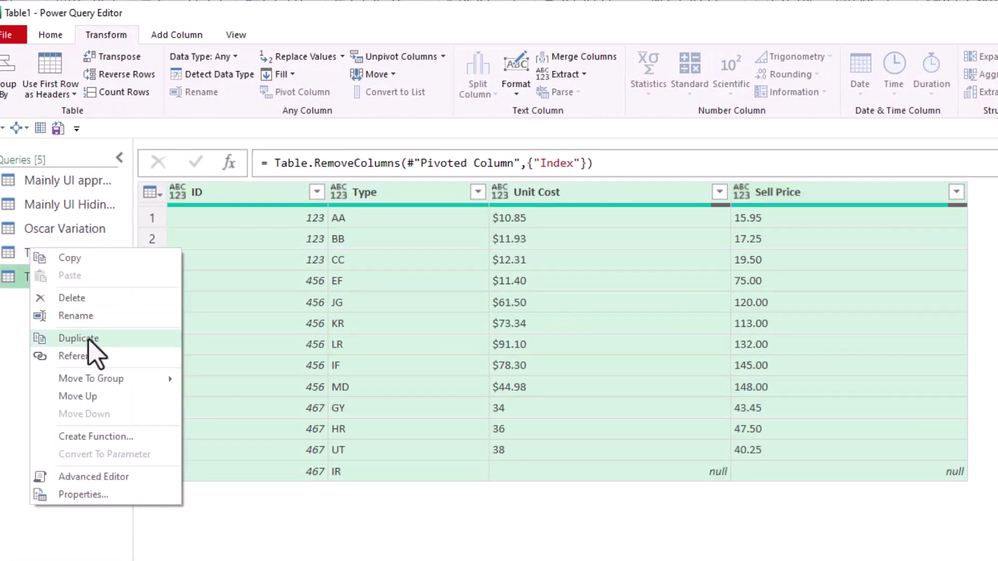
pyautogui.press('Escape')
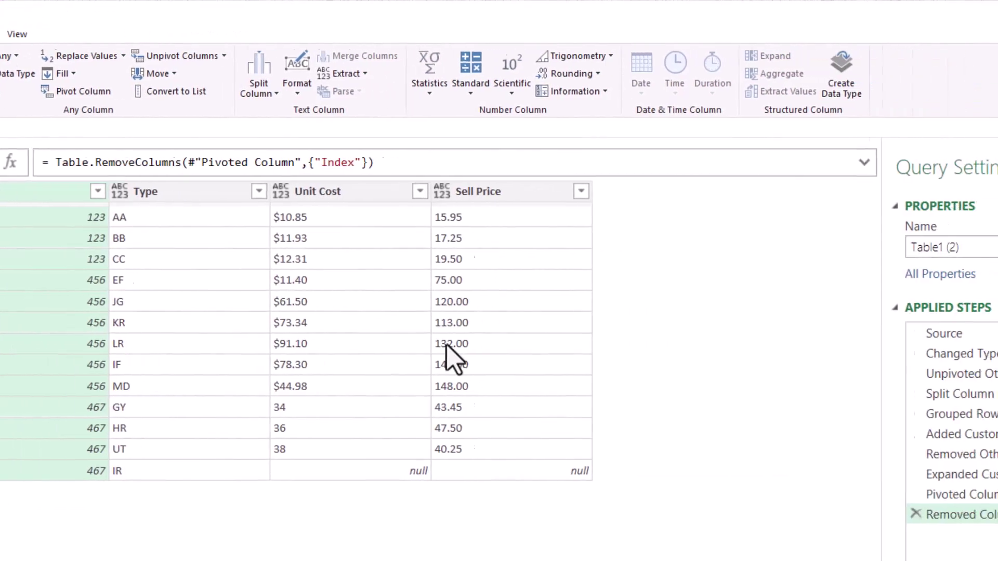
pyautogui.click(901, 358)
pyautogui.rightClick(892, 357)
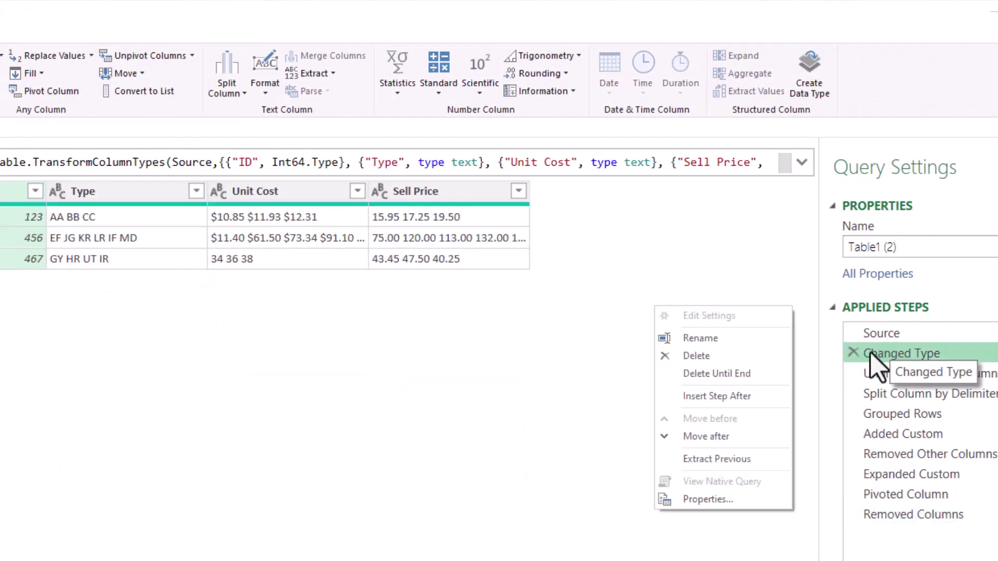
pyautogui.click(736, 373)
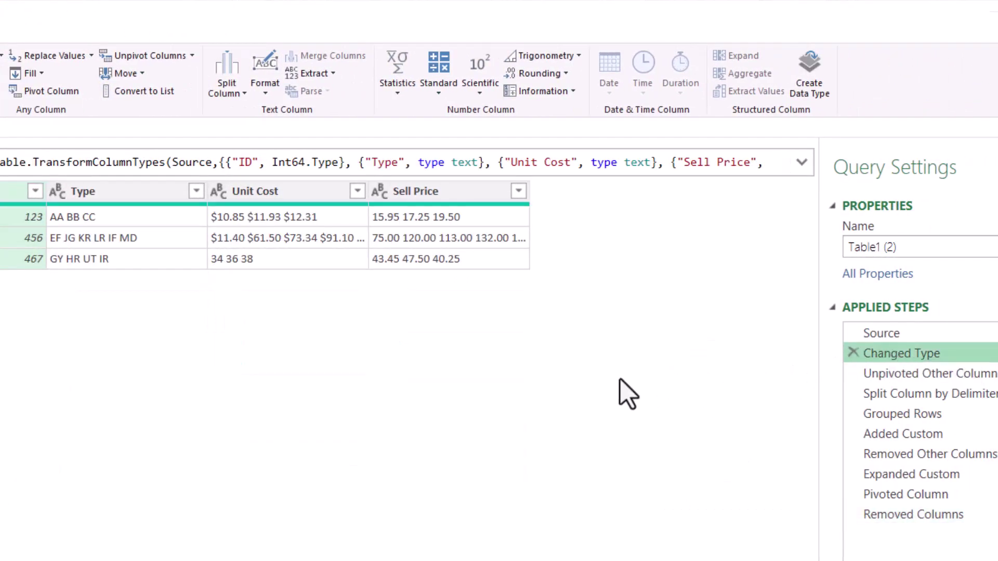
pyautogui.click(492, 385)
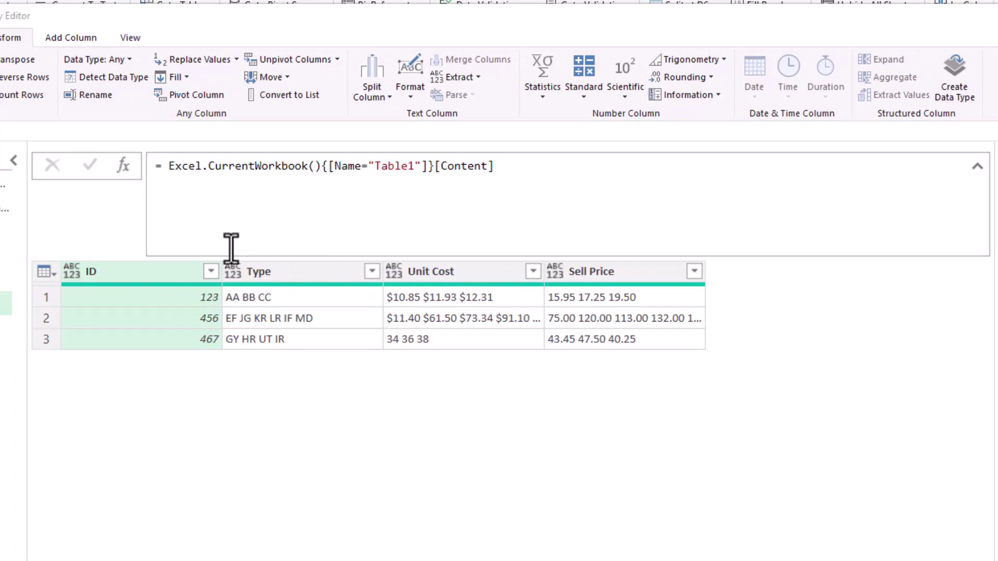
# Detect data types for all four columns and move the column type list onto its own line.
pyautogui.keyDown('shift'); pyautogui.click(623, 276); pyautogui.keyUp('shift')
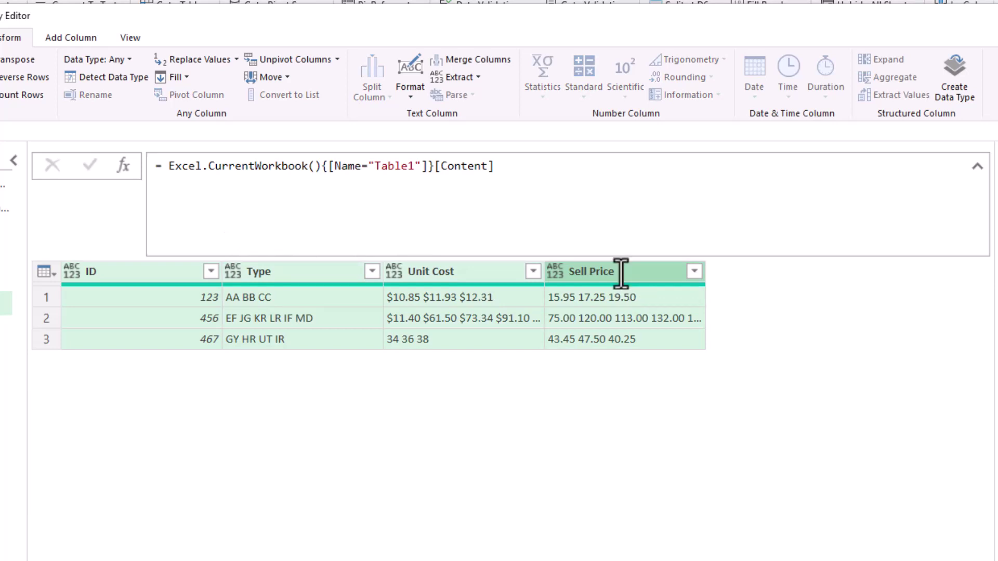
pyautogui.click(90, 78)
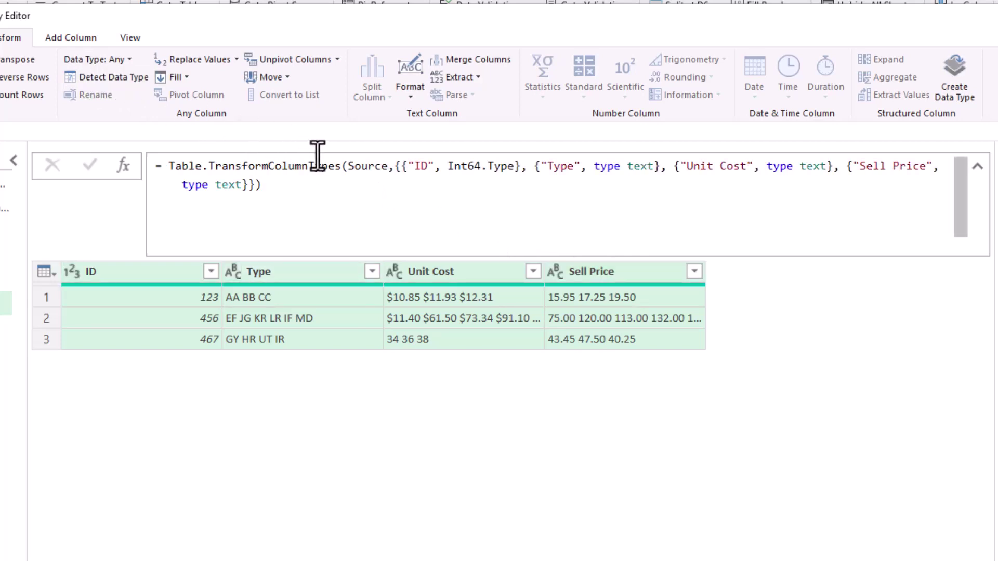
pyautogui.click(345, 165)
pyautogui.click(406, 166)
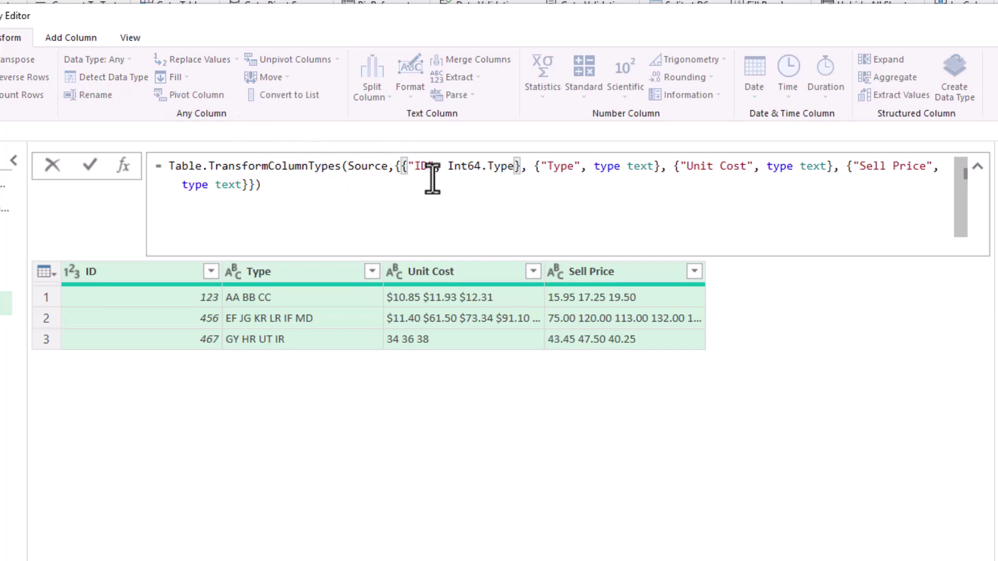
pyautogui.hotkey('shift', 'Return')
pyautogui.hotkey('shift', 'Return')
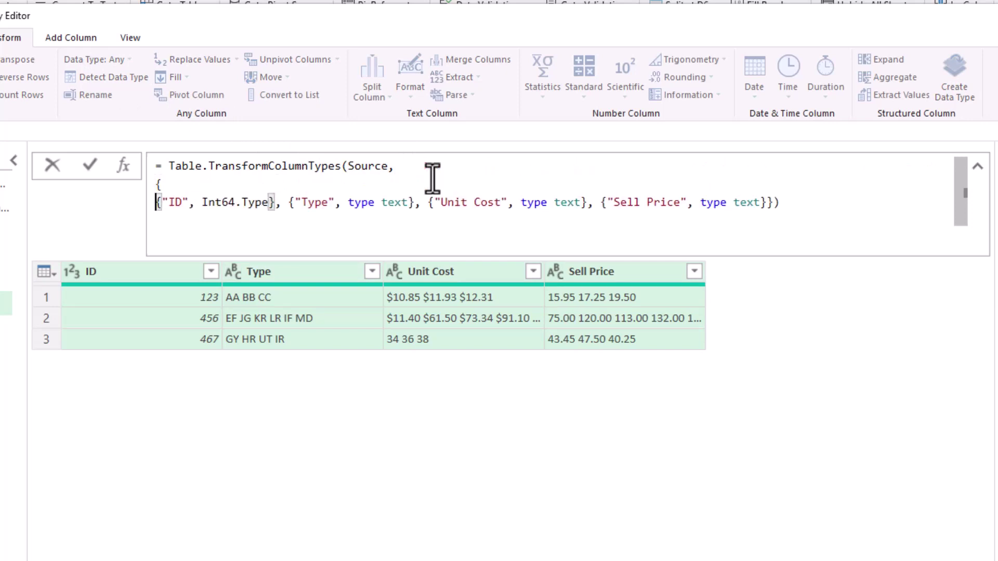
# Put the closing braces and the Type, Unit Cost and Sell Price pairs on separate lines.
pyautogui.click(770, 202)
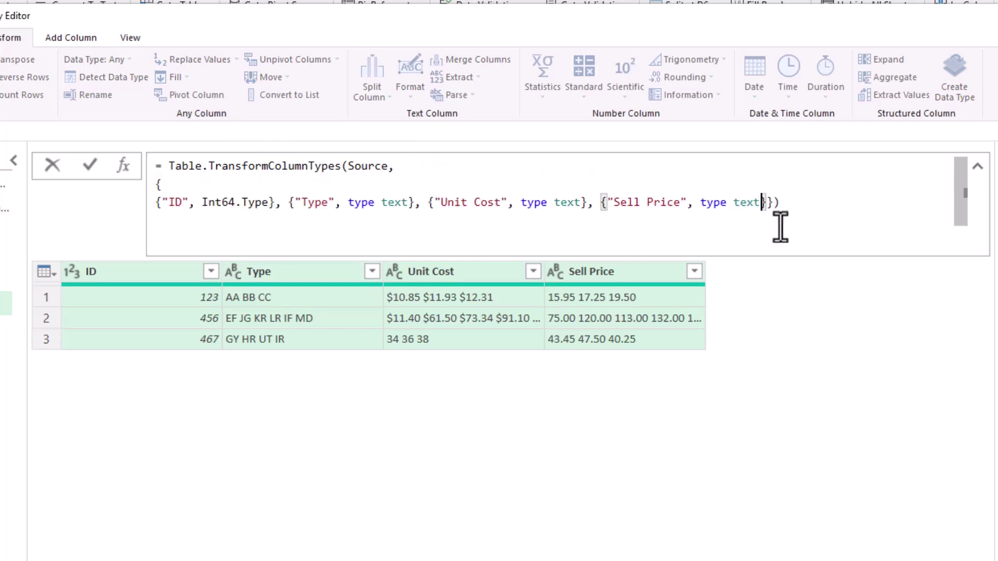
pyautogui.hotkey('shift', 'Return')
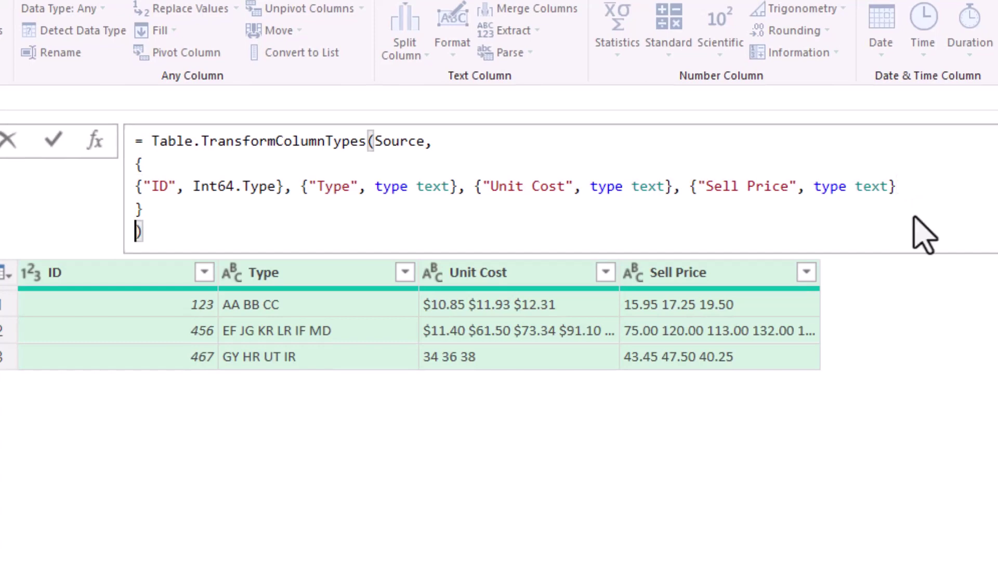
pyautogui.click(300, 186)
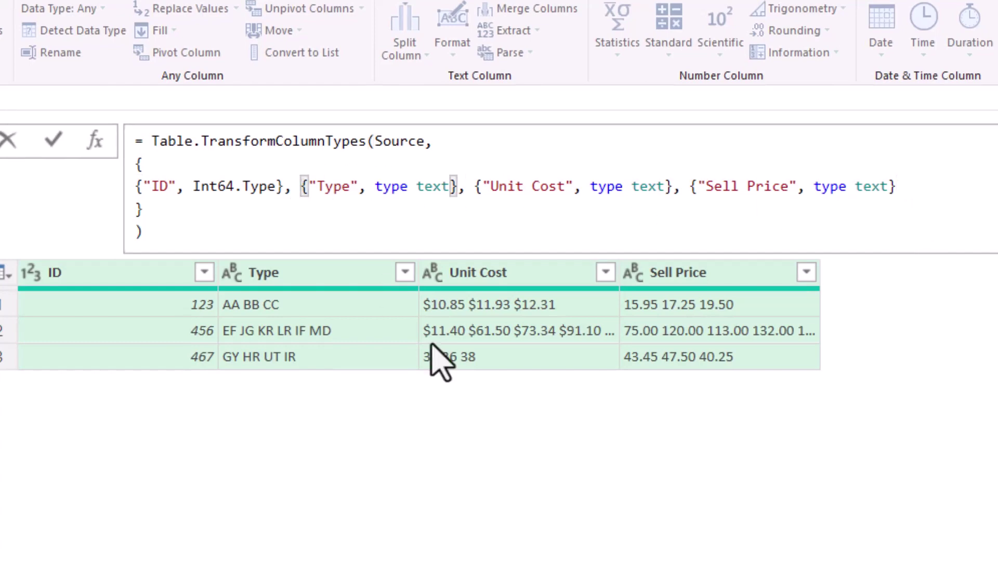
pyautogui.hotkey('shift', 'Return')
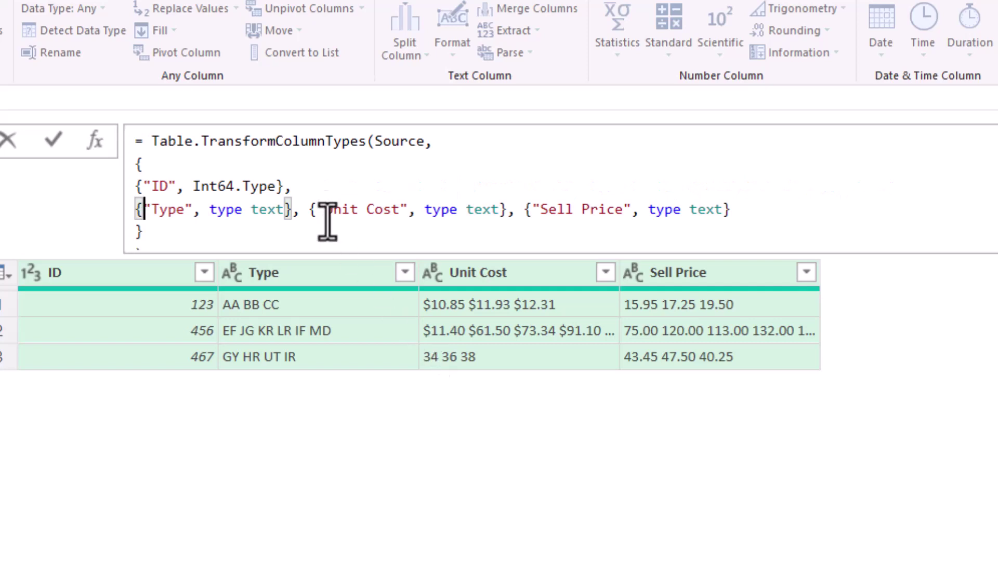
pyautogui.click(311, 209)
pyautogui.hotkey('shift', 'Return')
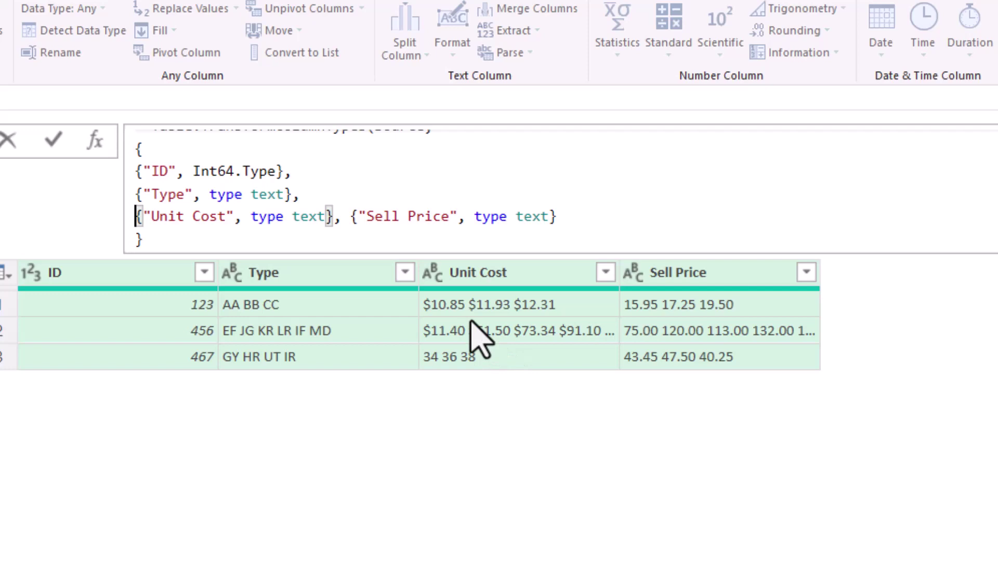
pyautogui.click(343, 217)
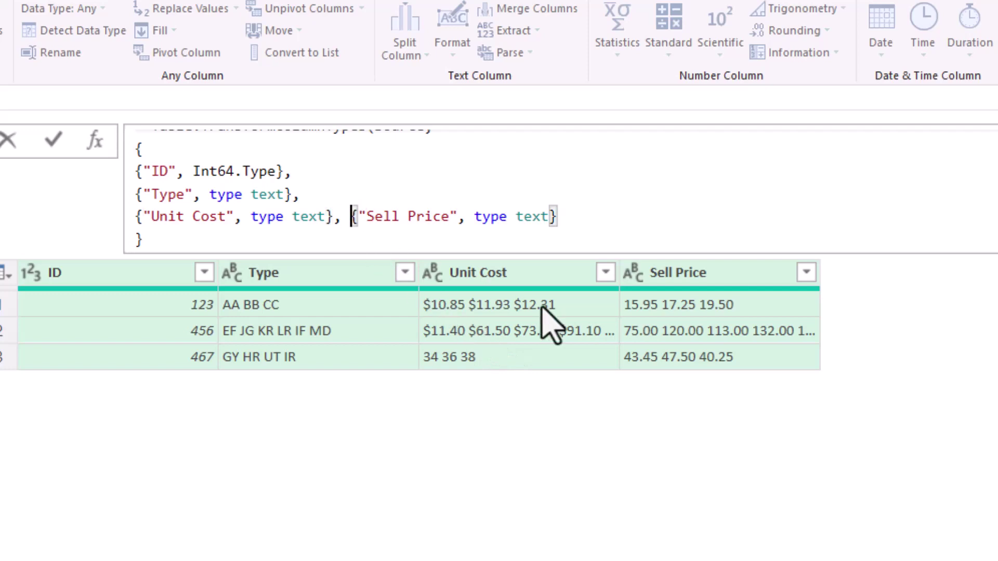
pyautogui.hotkey('shift', 'Return')
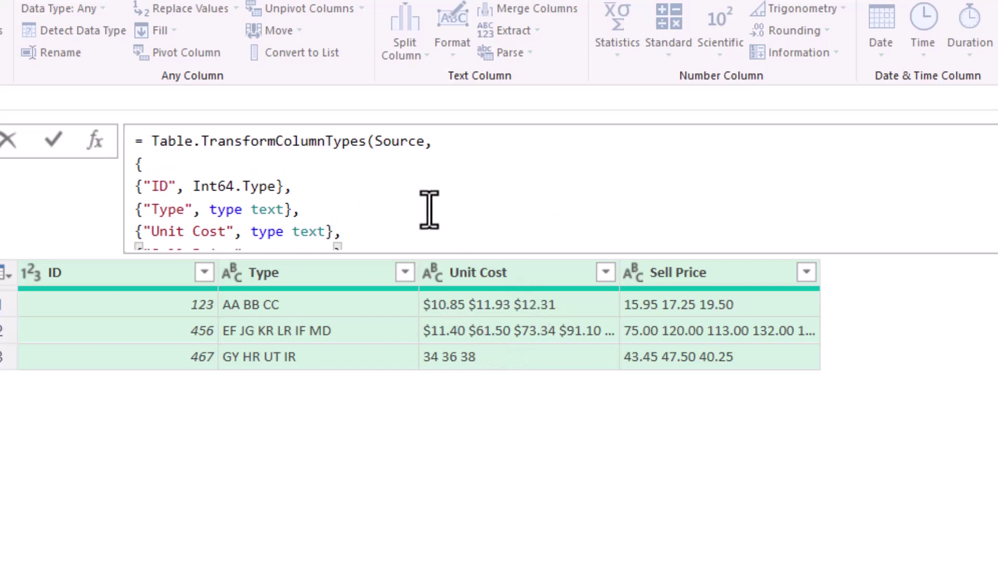
# Trim the function name from Table.TransformColumnTypes to Table.TransformColumns.
pyautogui.click(353, 143)
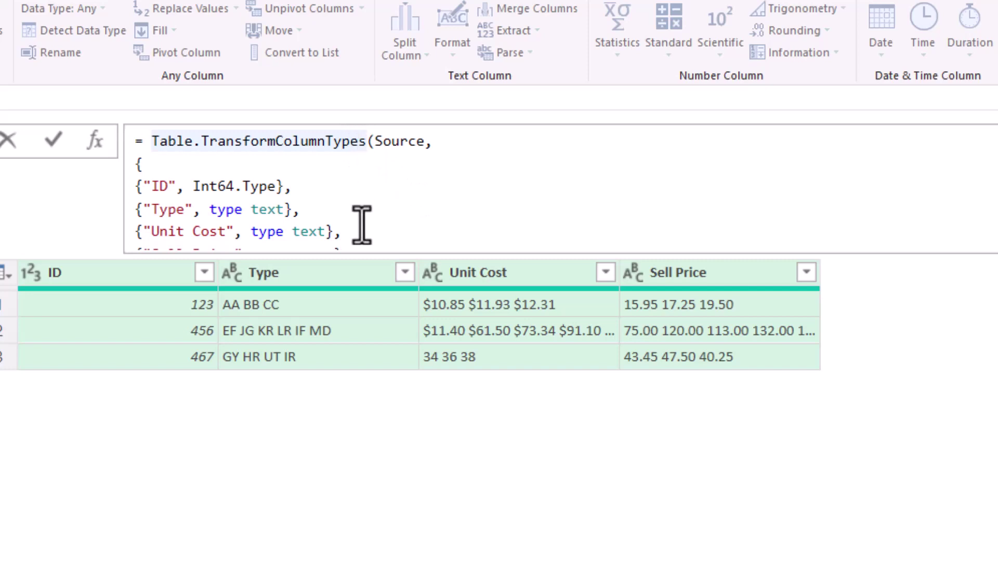
pyautogui.press('BackSpace')
pyautogui.press('BackSpace')
pyautogui.press('BackSpace')
pyautogui.press('BackSpace')
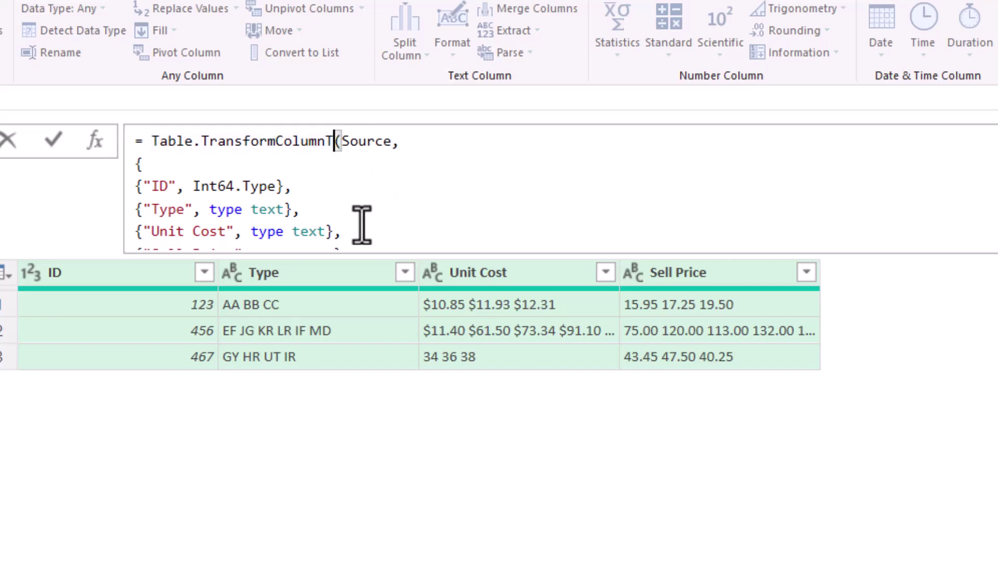
pyautogui.press('BackSpace')
pyautogui.write('s')
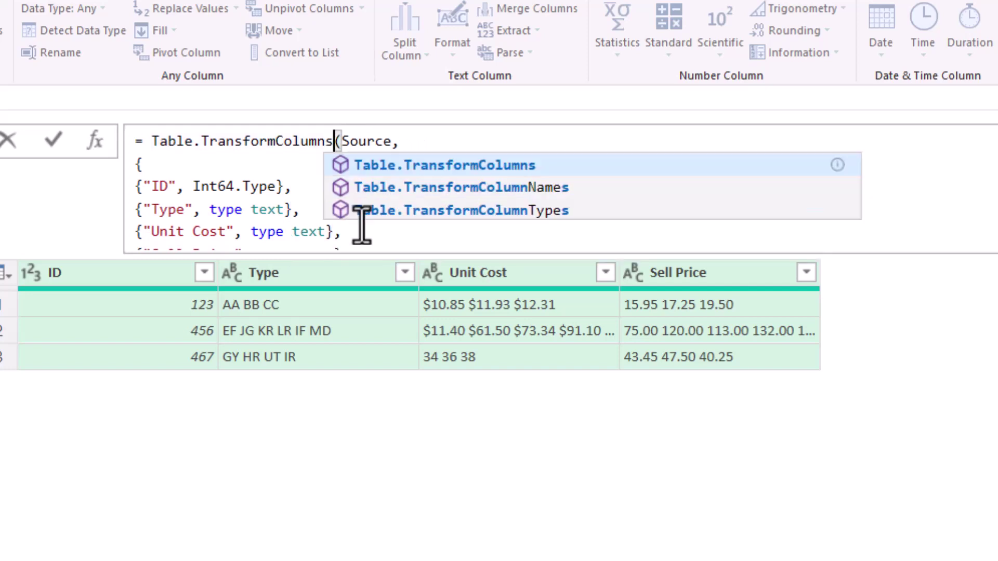
# Wrap the ID entry as each Text.Split(_, " ") ahead of Int64.Type.
pyautogui.click(250, 187)
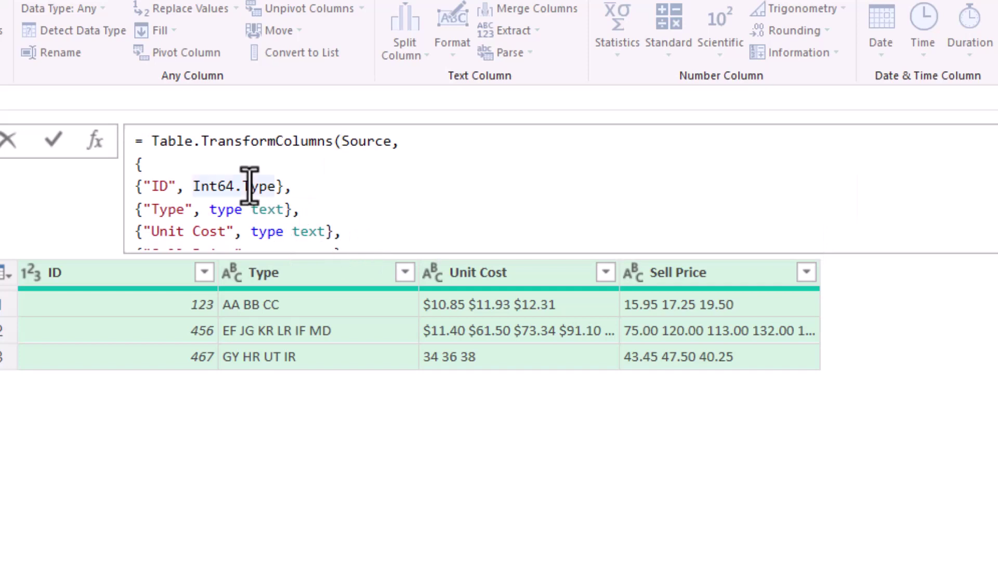
pyautogui.click(185, 188)
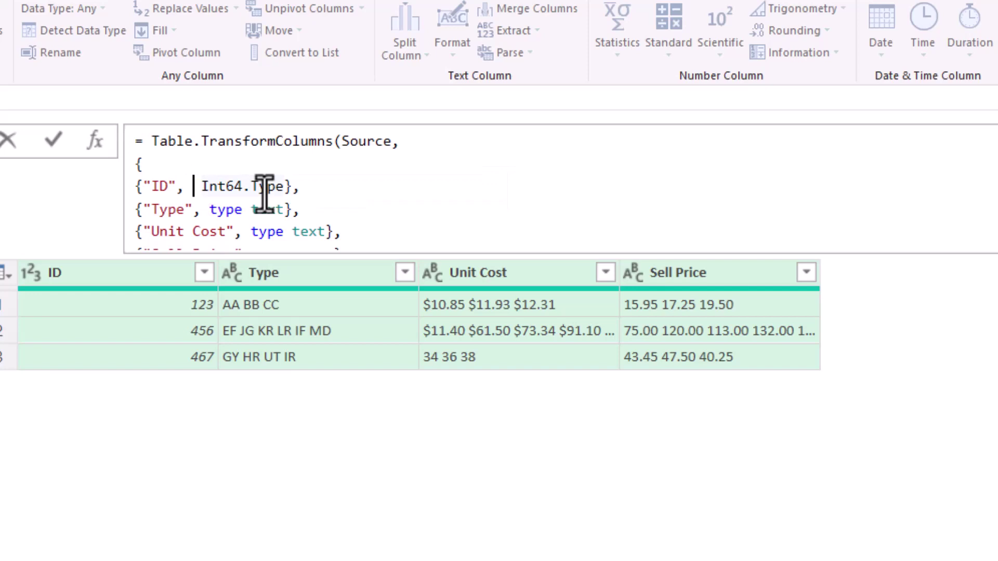
pyautogui.write('each ')
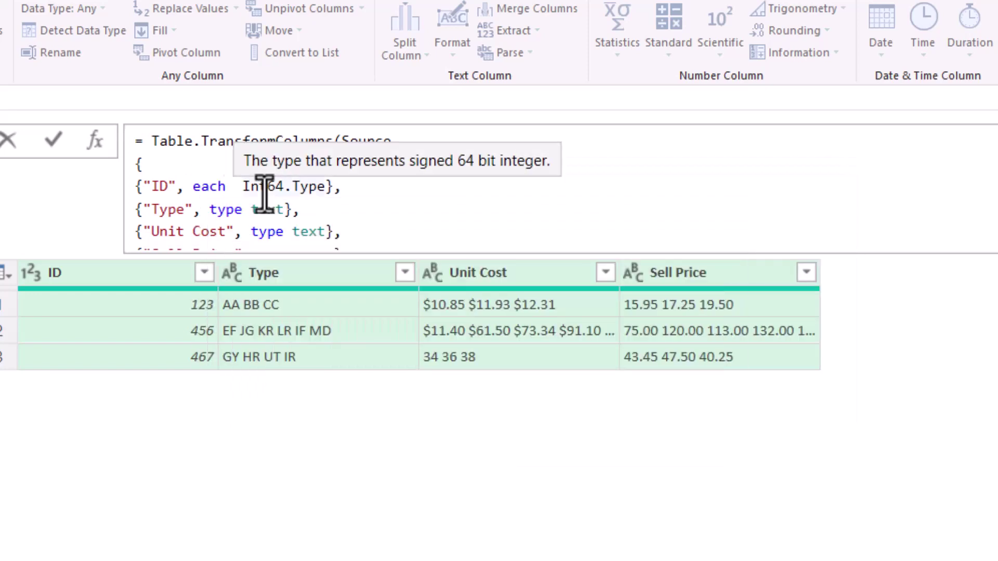
pyautogui.write('text')
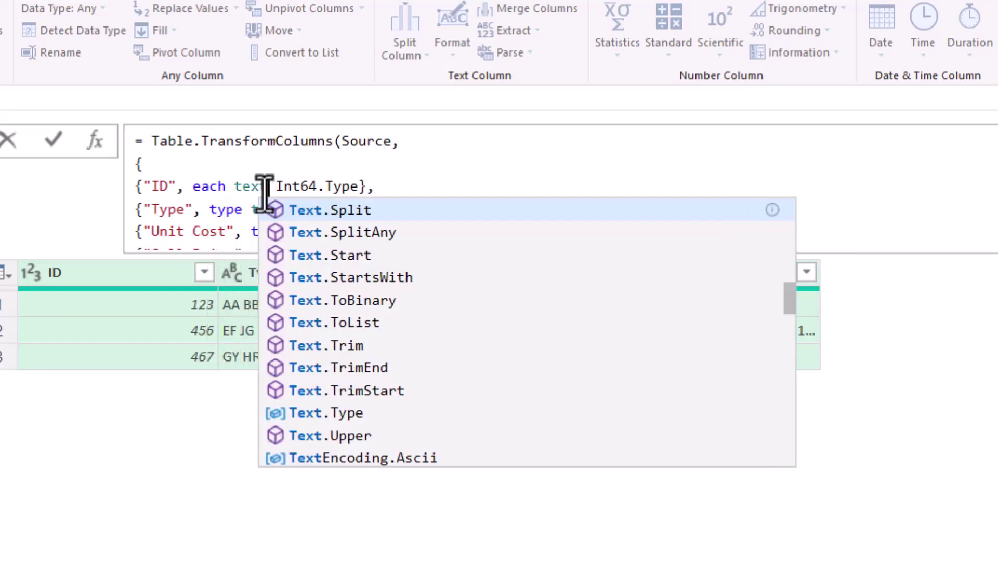
pyautogui.write('x')
pyautogui.press('Tab')
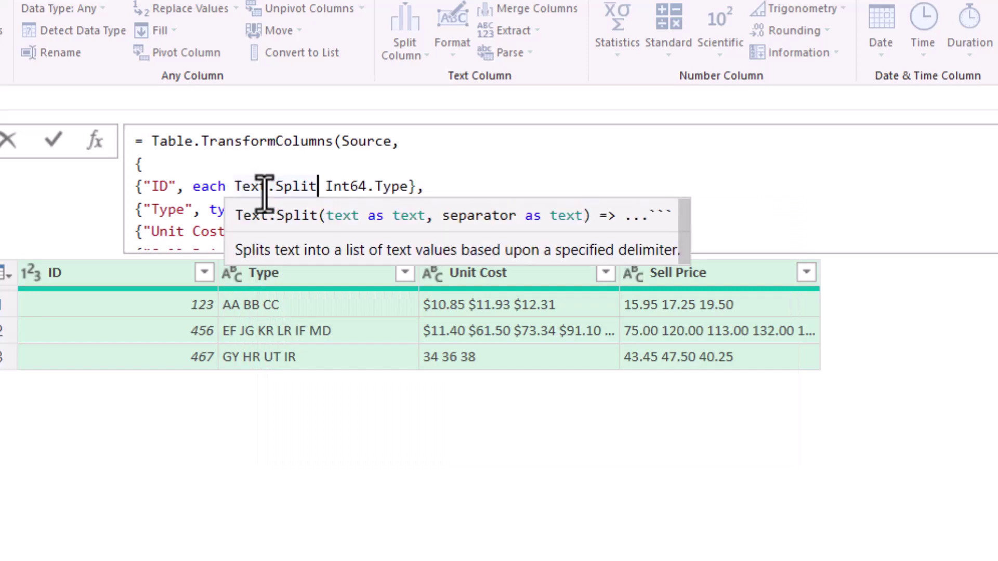
pyautogui.write('(_')
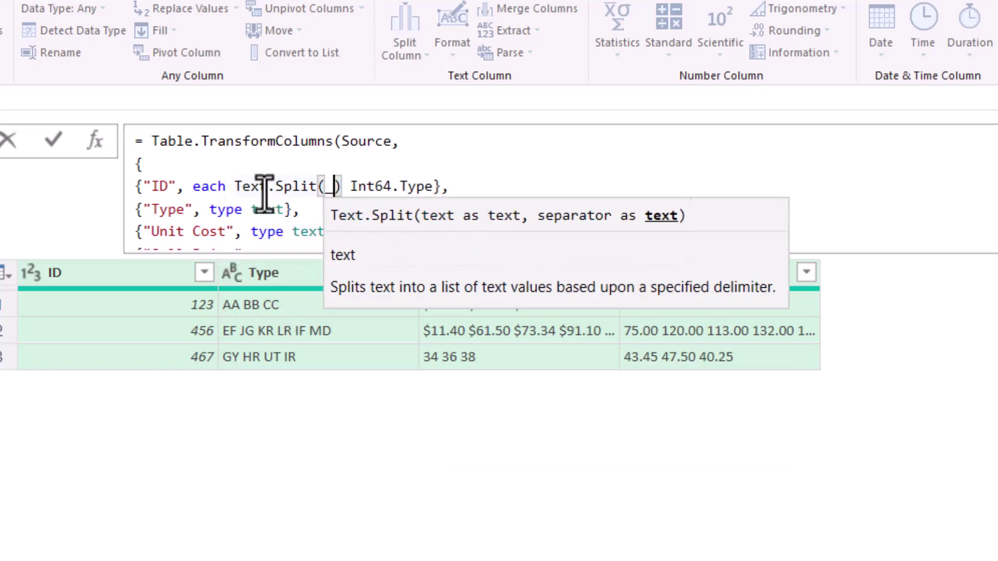
pyautogui.moveTo(324, 234)
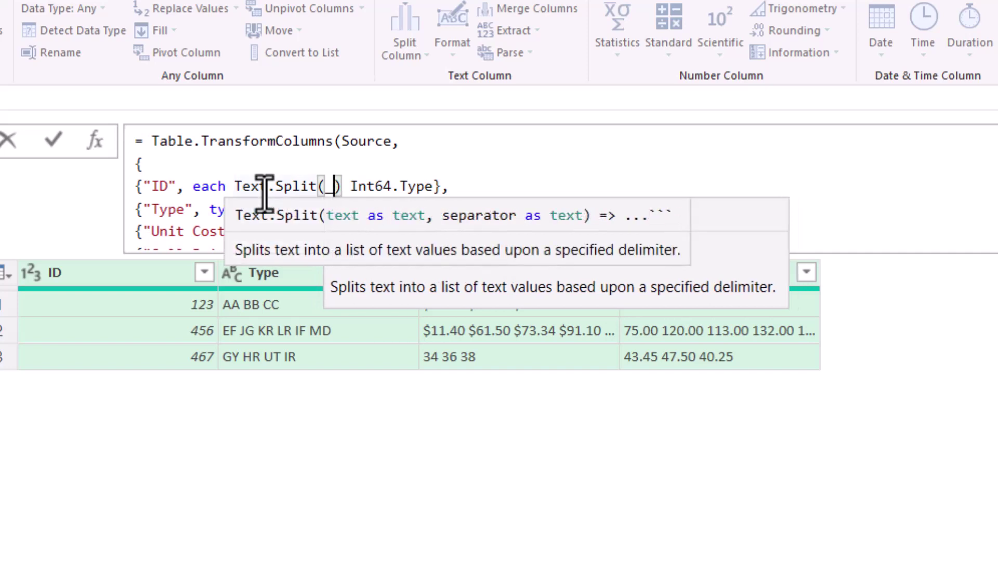
pyautogui.write(' , ')
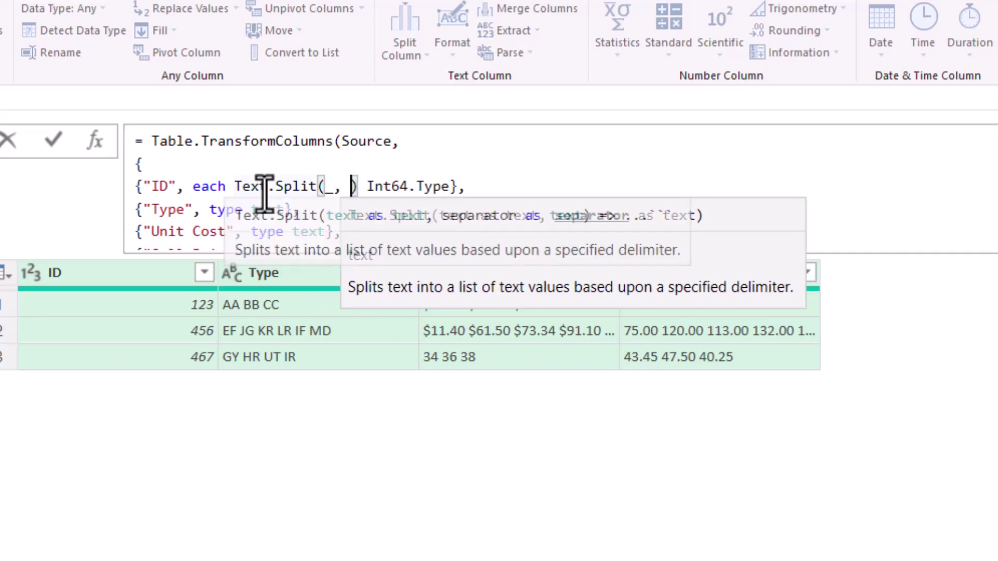
pyautogui.write(':')
pyautogui.press('BackSpace')
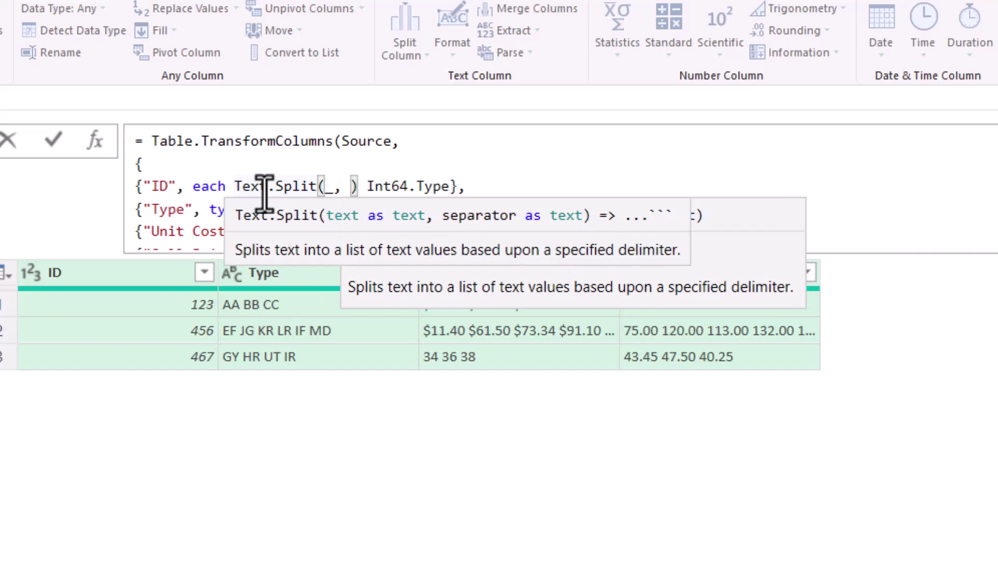
pyautogui.write('" "')
pyautogui.press('Right')
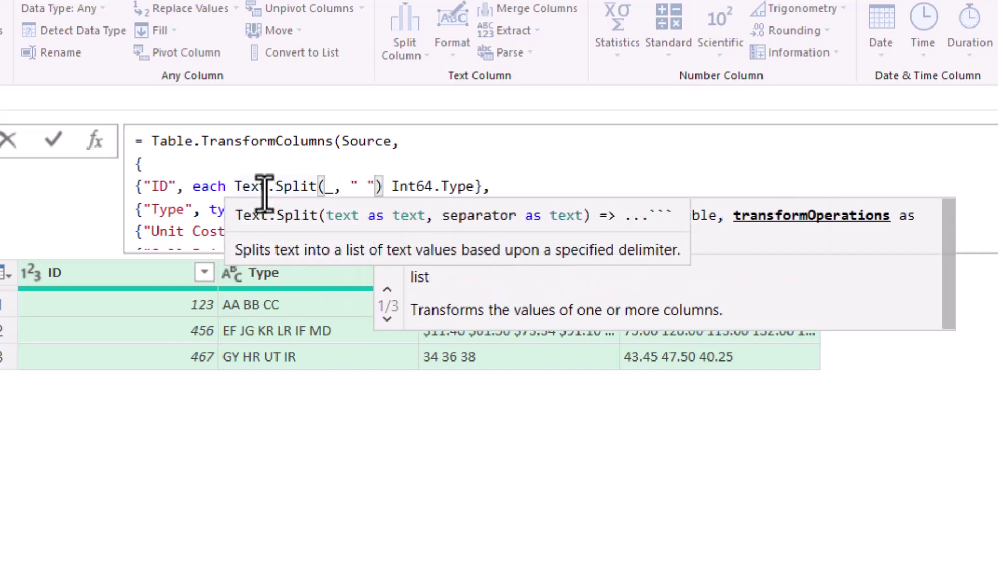
pyautogui.write(',')
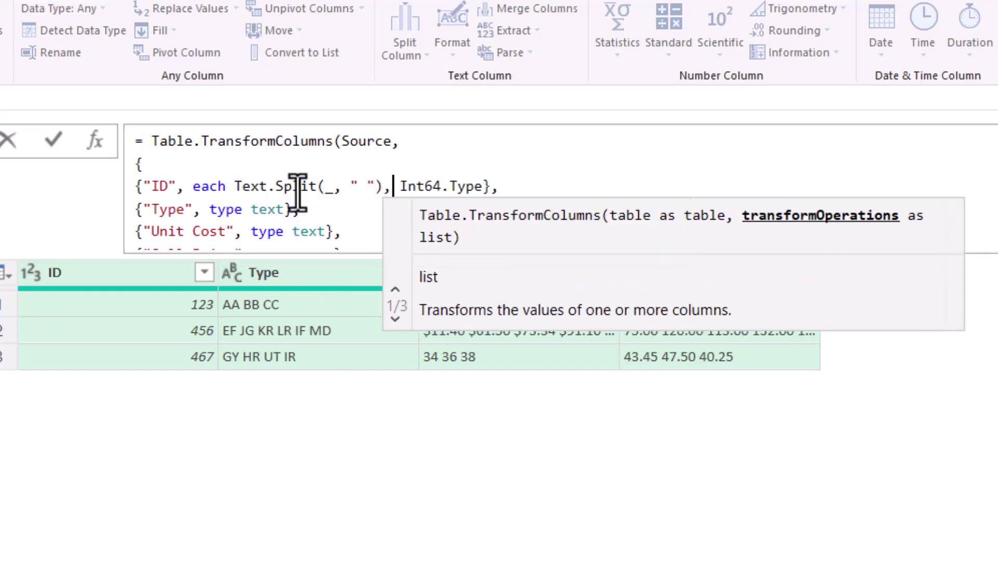
pyautogui.click(591, 181)
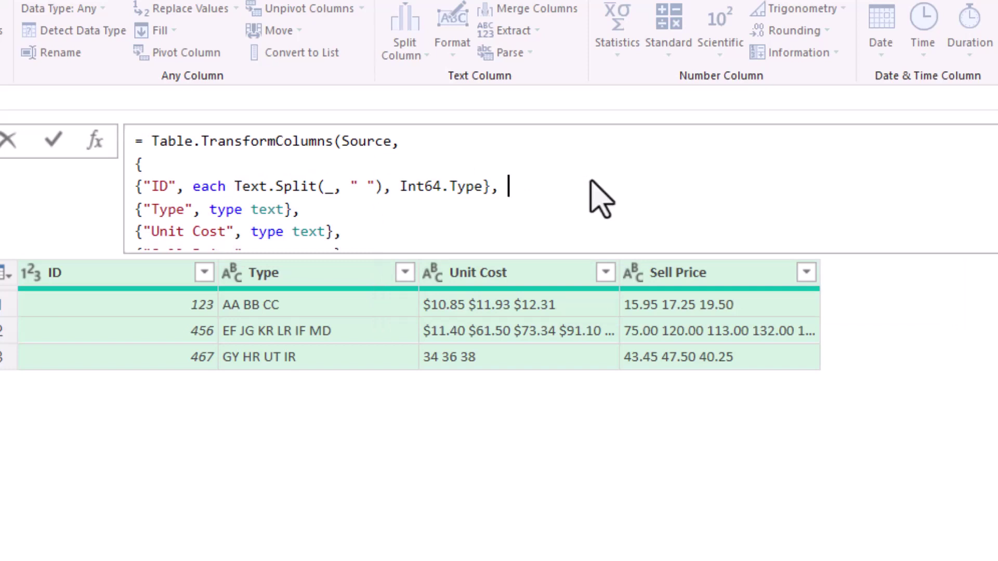
# Replace Int64.Type with type text and copy the ID line's split expression.
pyautogui.moveTo(511, 189); pyautogui.dragTo(185, 189)
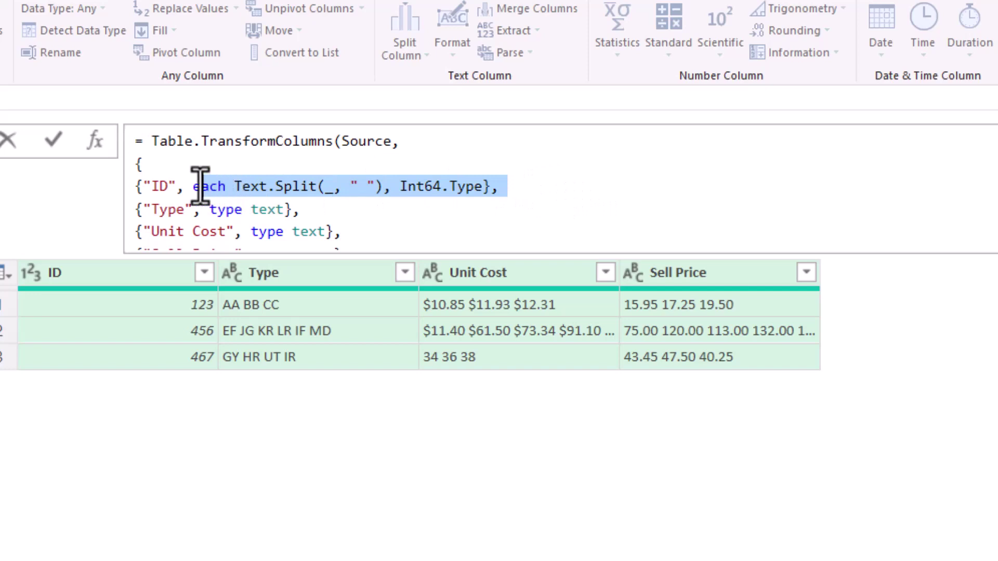
pyautogui.click(455, 207)
pyautogui.moveTo(399, 188); pyautogui.dragTo(482, 190)
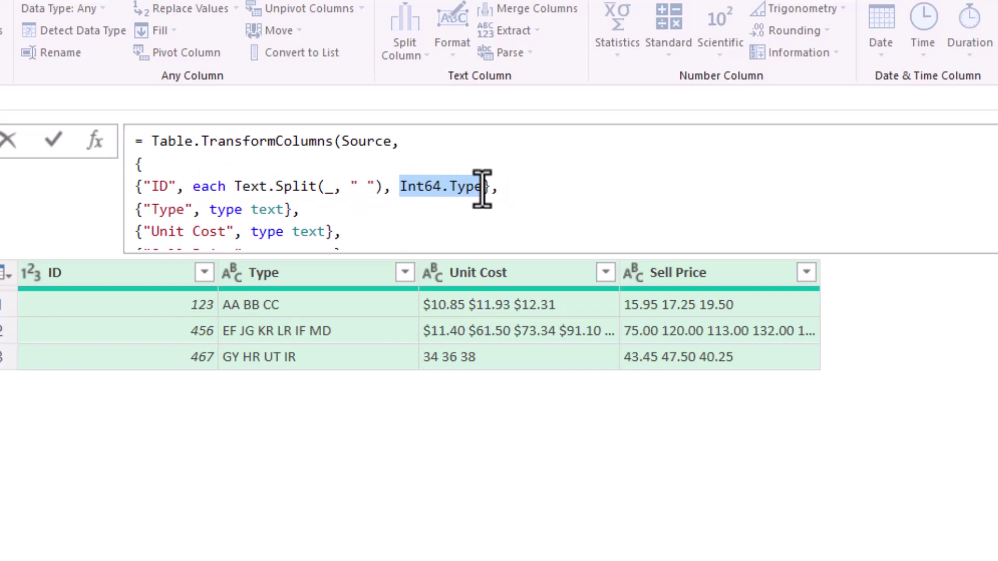
pyautogui.write('type')
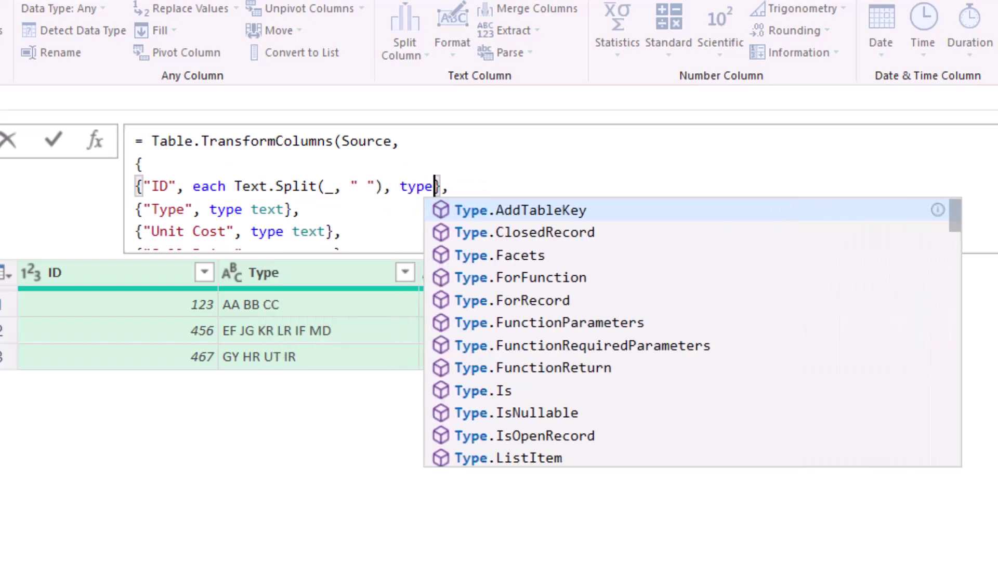
pyautogui.write('y')
pyautogui.press('BackSpace')
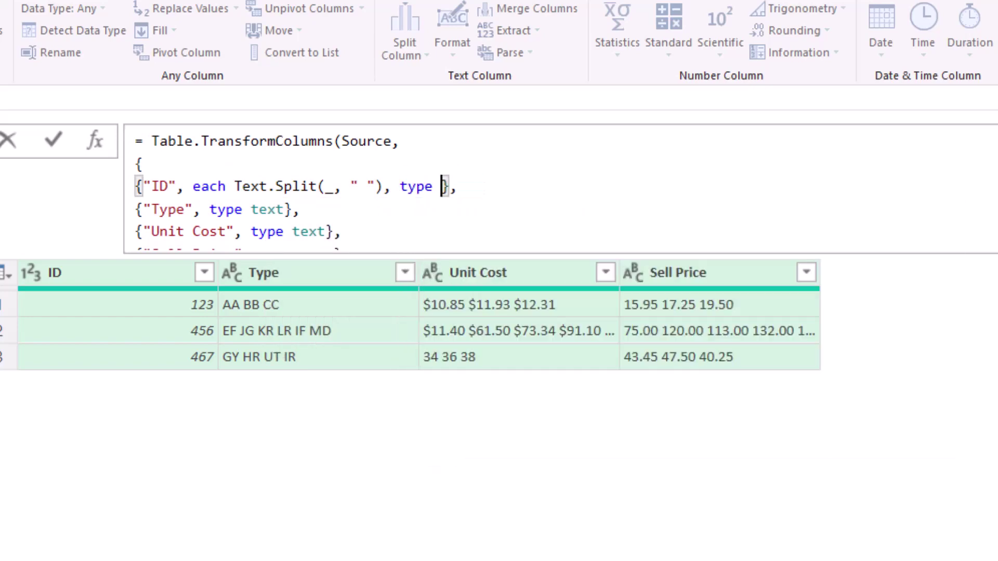
pyautogui.write('text')
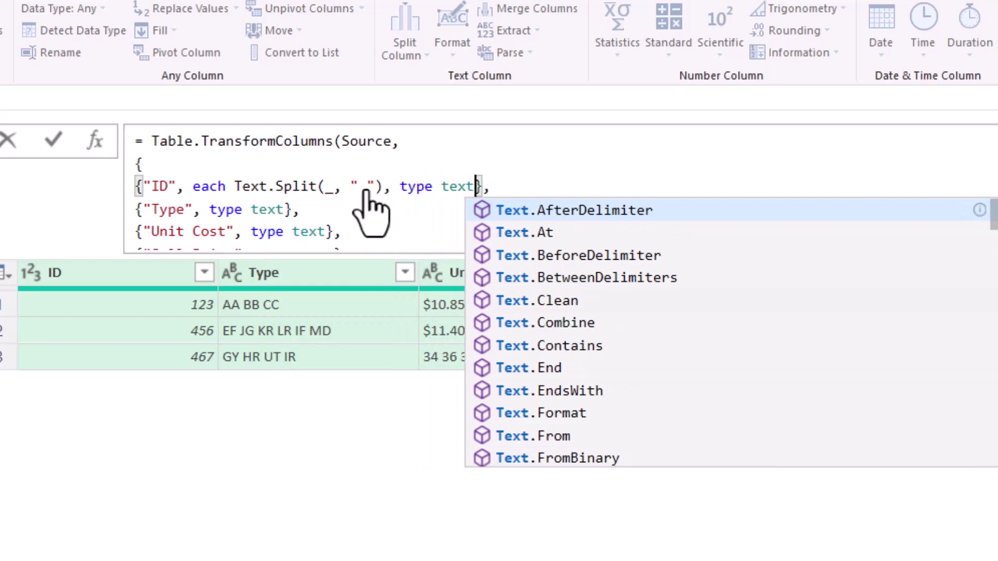
pyautogui.click(326, 165)
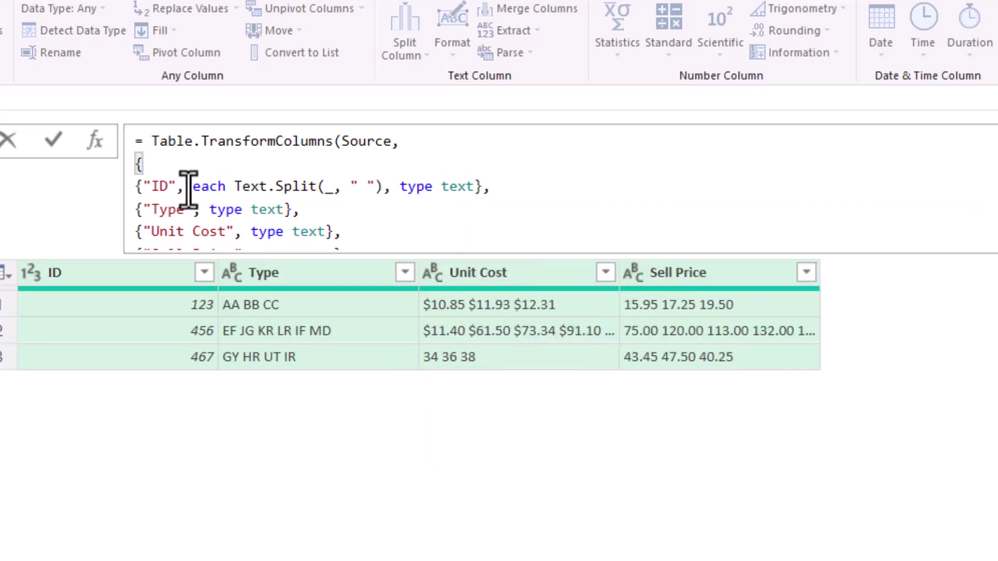
pyautogui.moveTo(185, 187); pyautogui.dragTo(477, 180)
pyautogui.hotkey('ctrl', 'c')
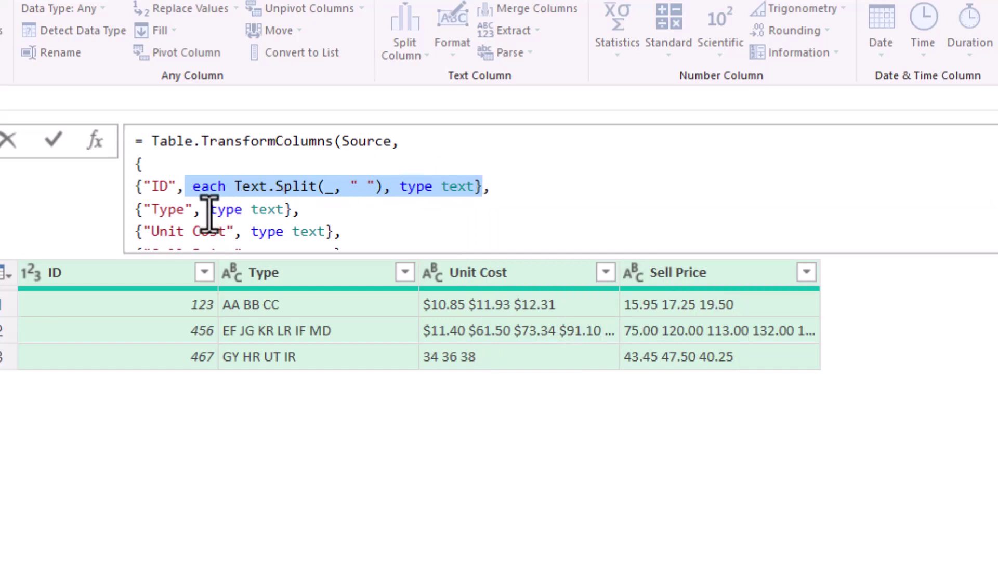
# Paste the split expression into the Type, Unit Cost and Sell Price lines.
pyautogui.moveTo(209, 209)
pyautogui.mouseDown()
pyautogui.moveTo(289, 211)
pyautogui.moveTo(330, 236)
pyautogui.moveTo(335, 156)
pyautogui.mouseUp()
pyautogui.write('each Text.Split(_, " "), type text')
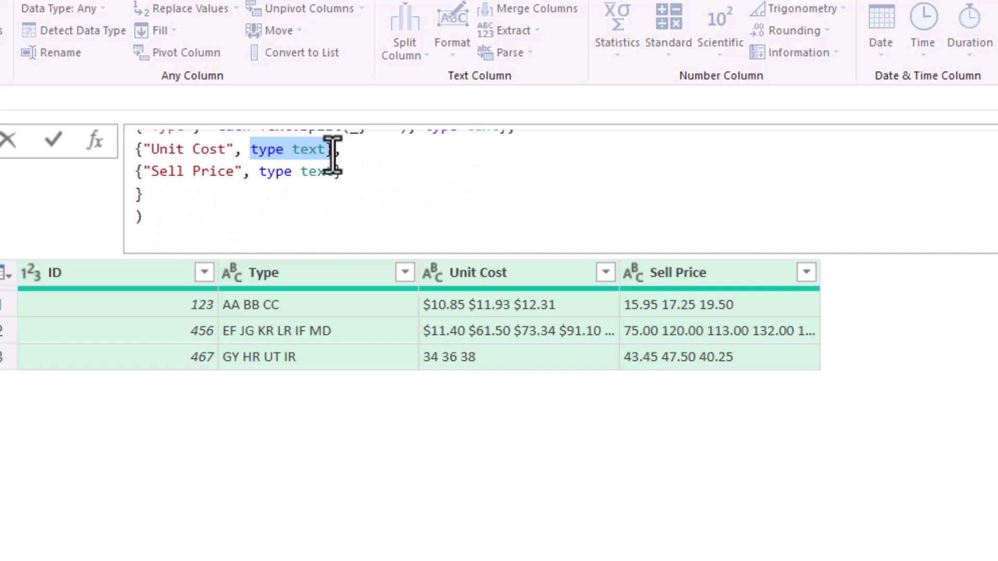
pyautogui.write('each Text.Split(_, " "), type text')
pyautogui.moveTo(257, 171); pyautogui.dragTo(340, 174)
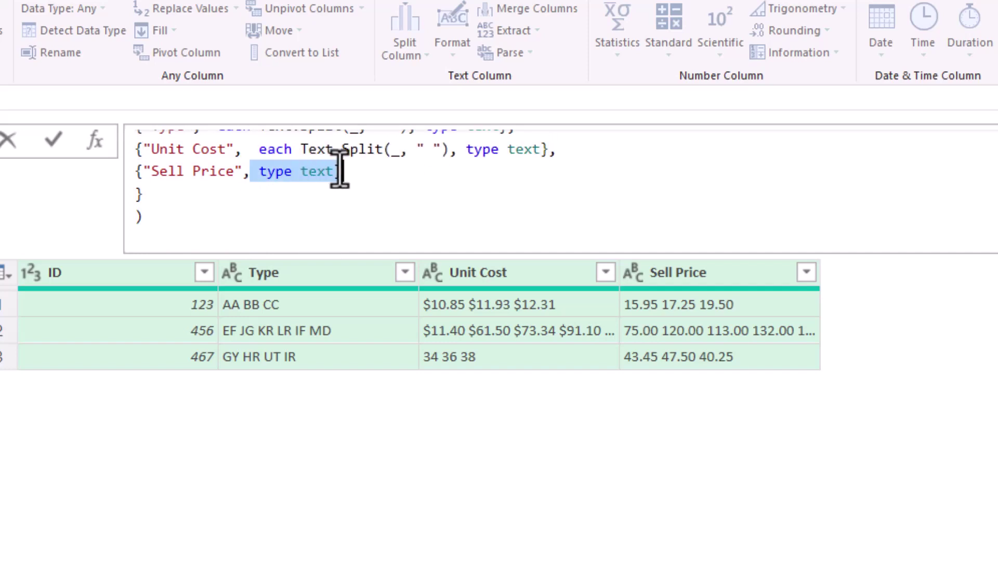
pyautogui.hotkey('ctrl', 'v')
pyautogui.scroll(1, 439, 249)
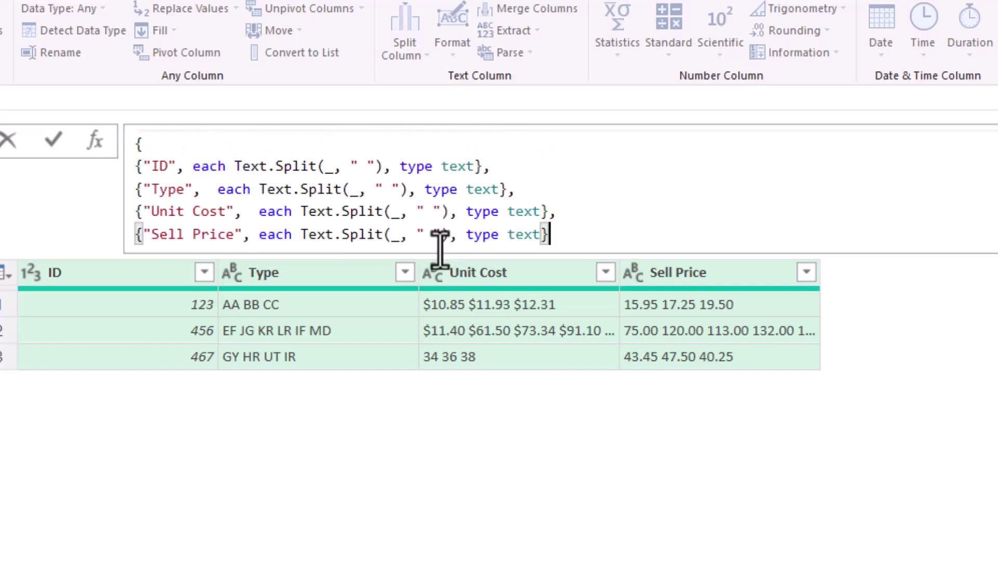
# Delete the ID line from the formula and commit the edit.
pyautogui.moveTo(490, 166); pyautogui.dragTo(123, 166)
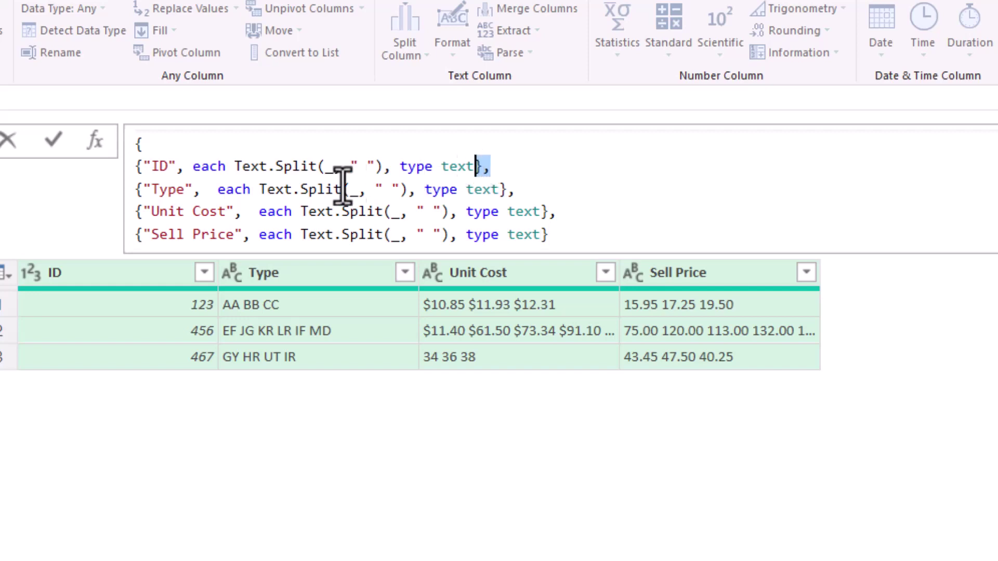
pyautogui.press('Delete')
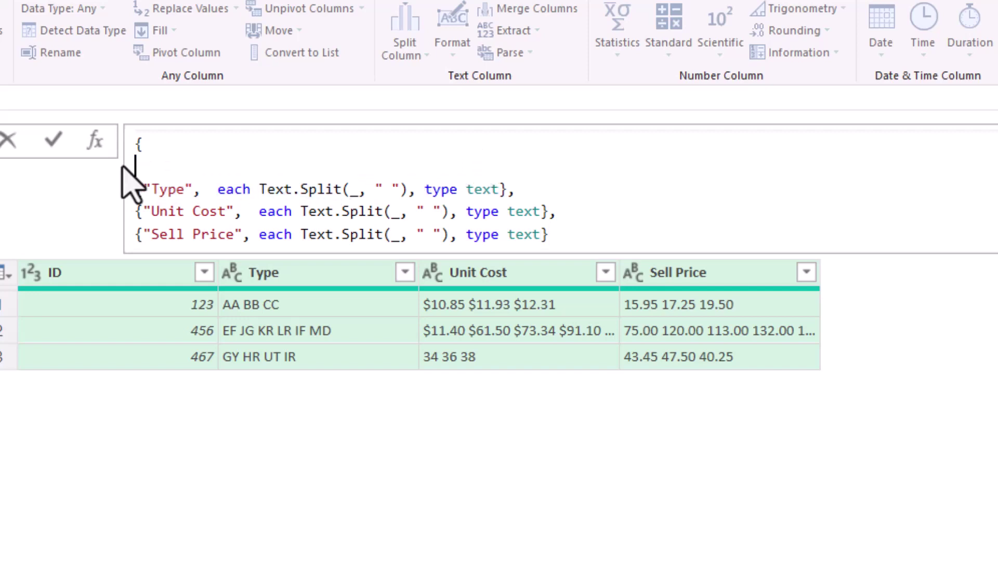
pyautogui.press('BackSpace')
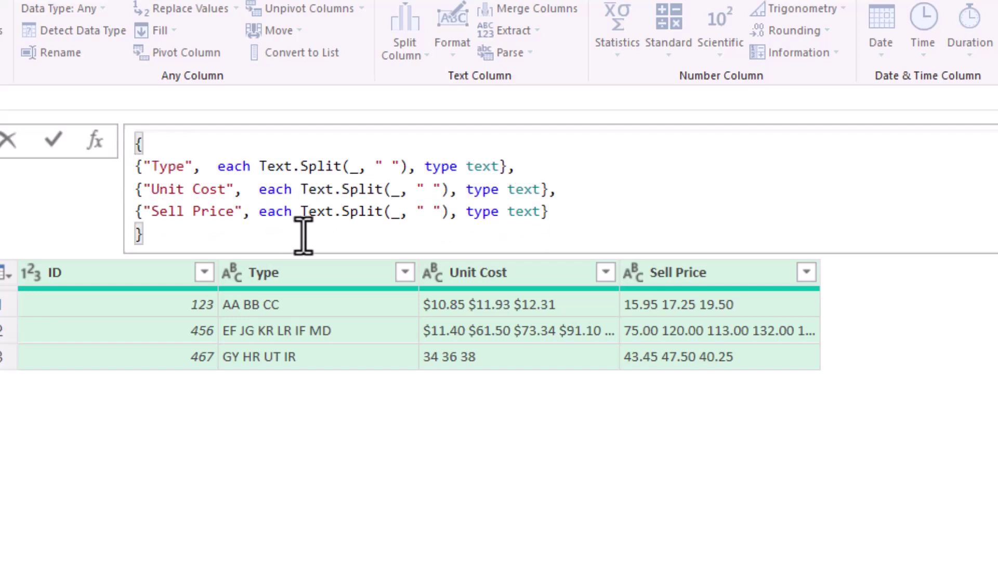
pyautogui.click(313, 237)
pyautogui.write(')')
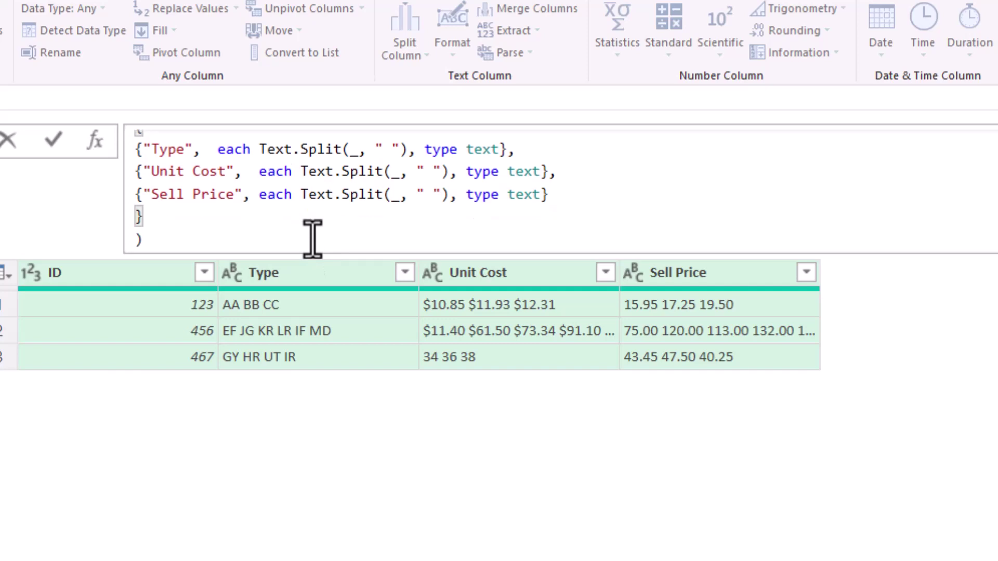
pyautogui.press('Return')
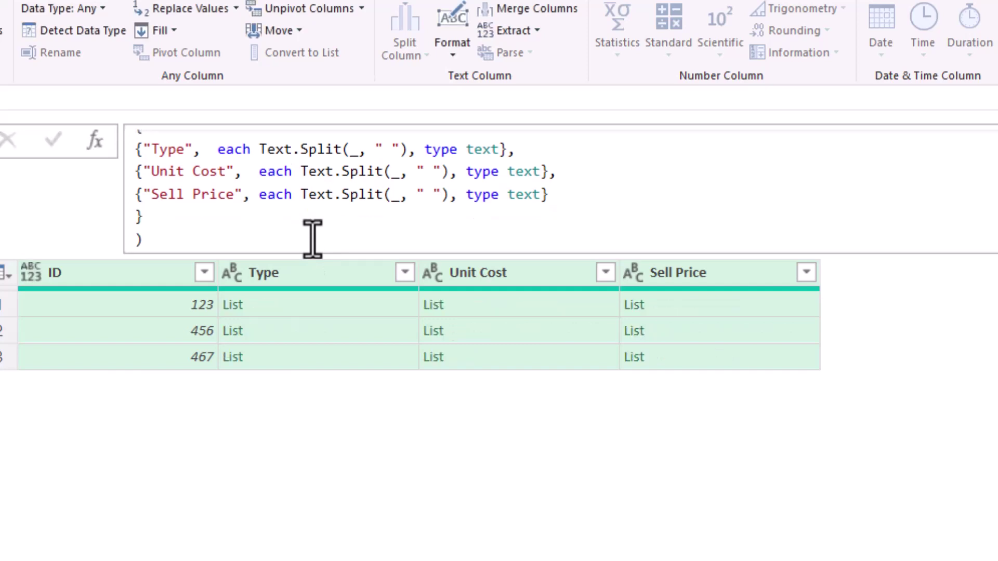
# Preview the Type lists for each ID and row 1's Unit Cost list in an enlarged pane.
pyautogui.click(321, 304)
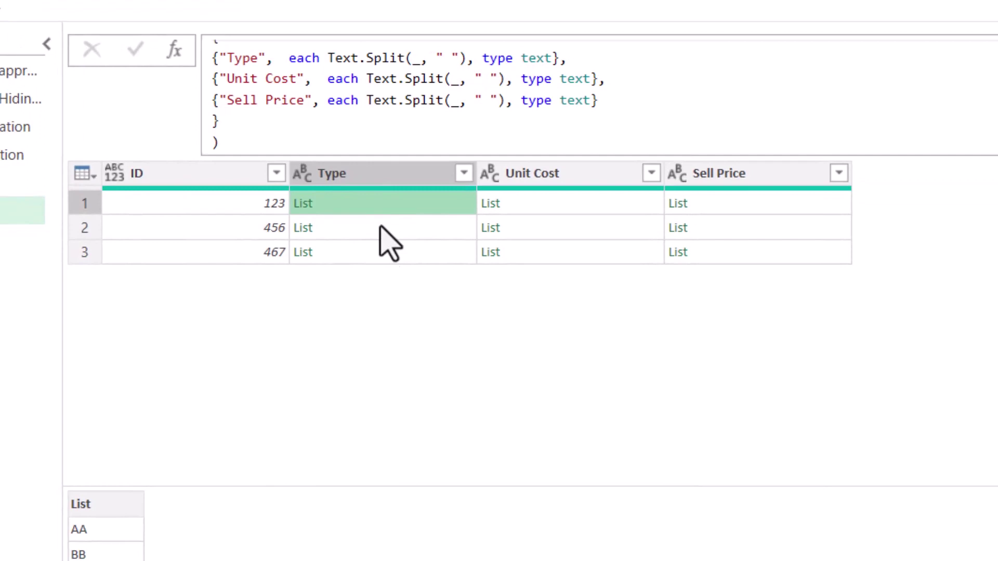
pyautogui.moveTo(371, 485); pyautogui.dragTo(383, 333)
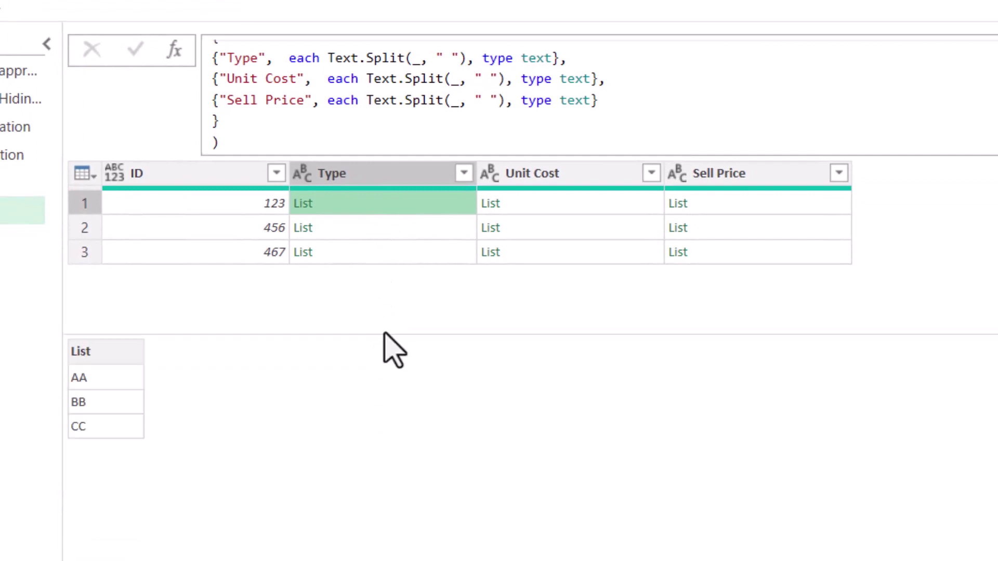
pyautogui.click(360, 228)
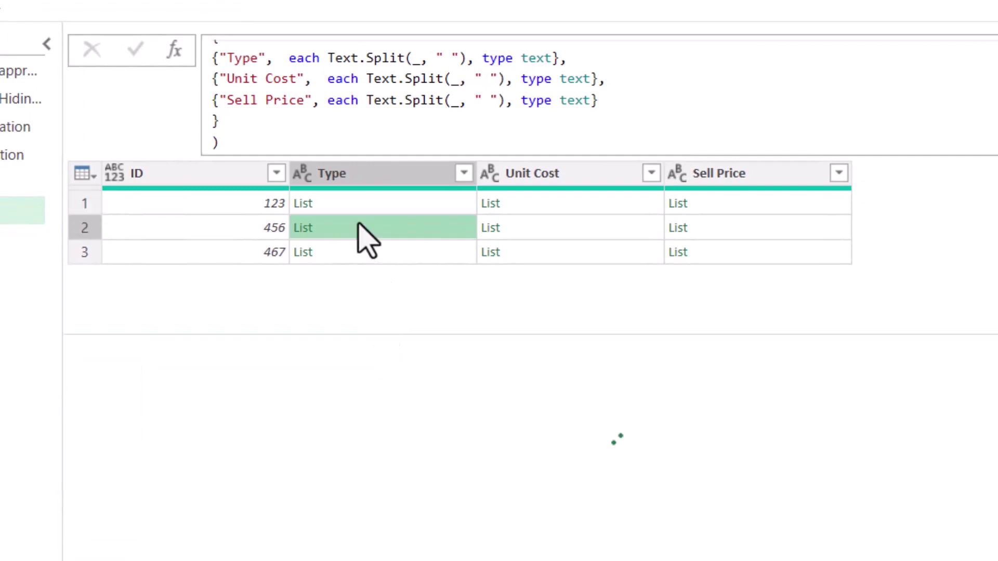
pyautogui.click(359, 250)
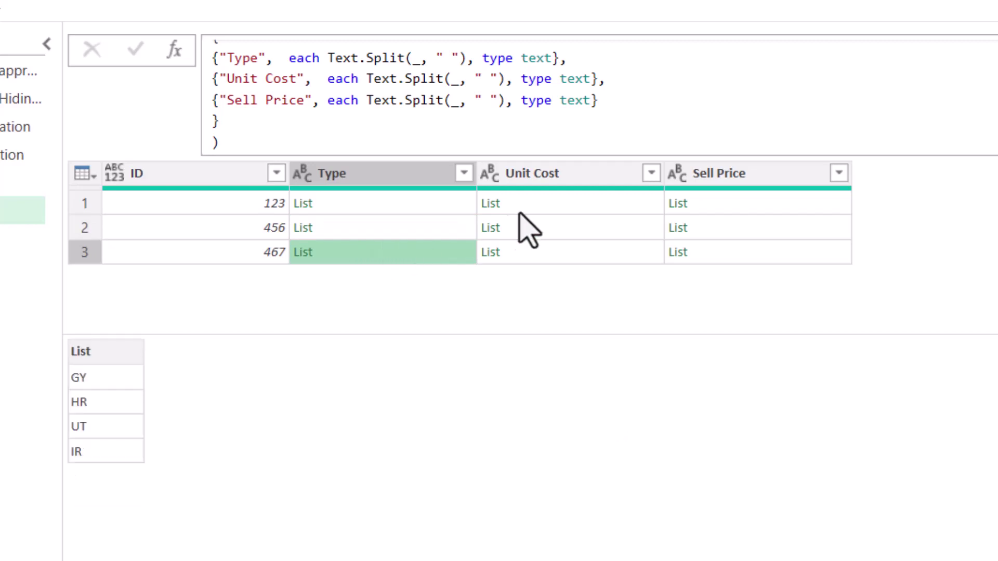
pyautogui.click(547, 205)
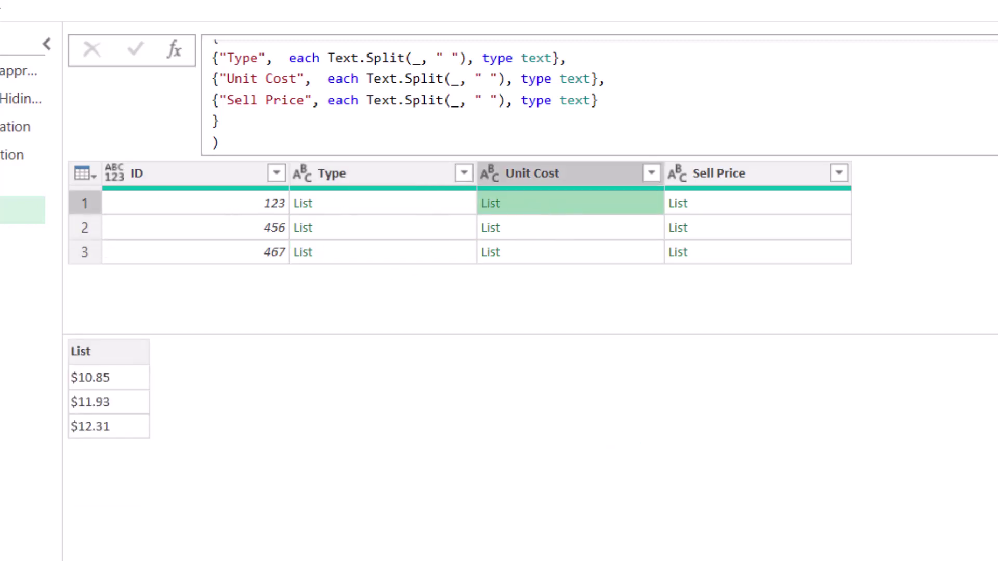
pyautogui.scroll(1, 592, 93)
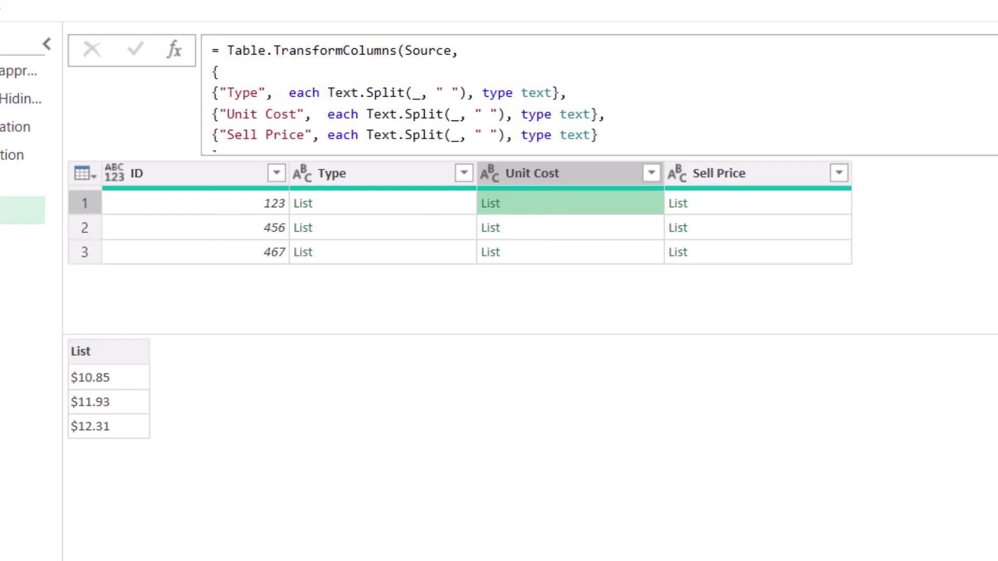
# Start renaming the Changed Type step to a name beginning 'Sp'.
pyautogui.doubleClick(837, 360)
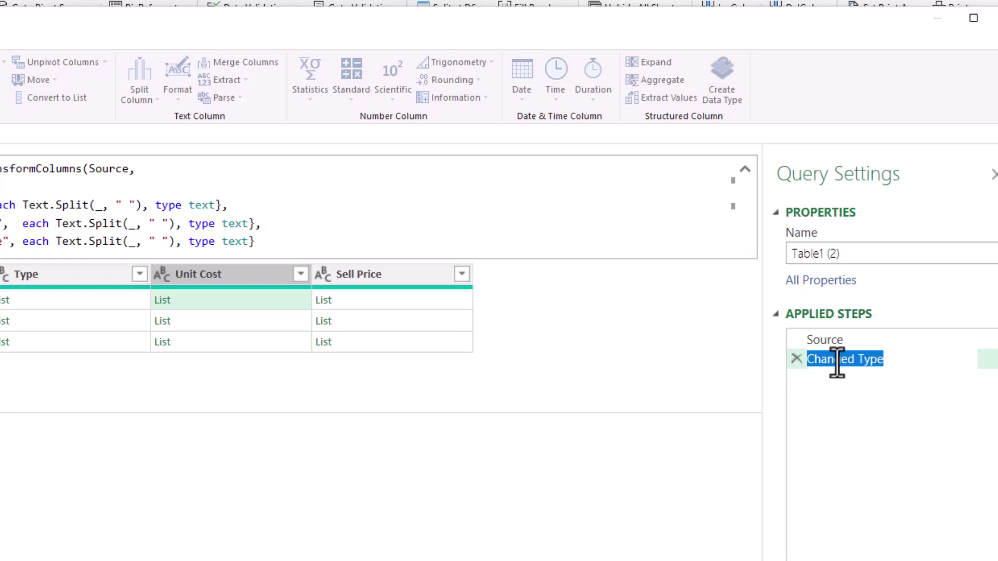
pyautogui.write('SP')
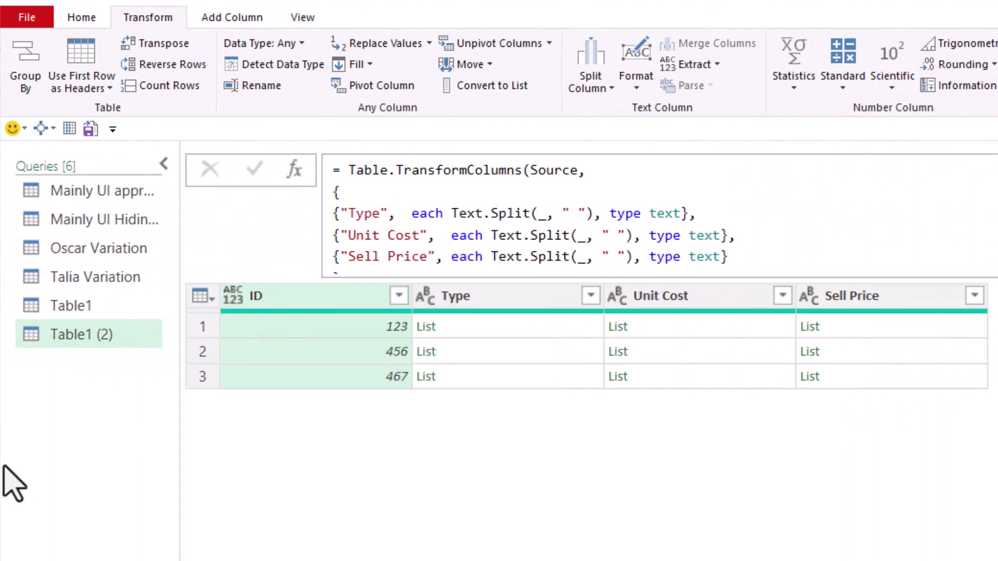
# Build a custom column formula Table.FromColumns([Type], [Unit Cost], [Sell Price]).
pyautogui.click(223, 20)
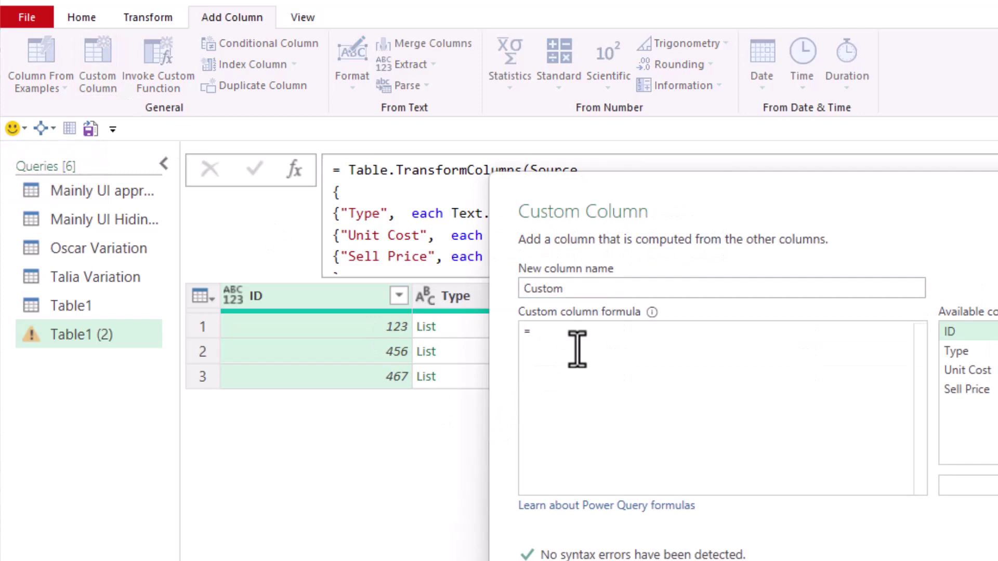
pyautogui.click(577, 349)
pyautogui.write('tab')
pyautogui.write('ke')
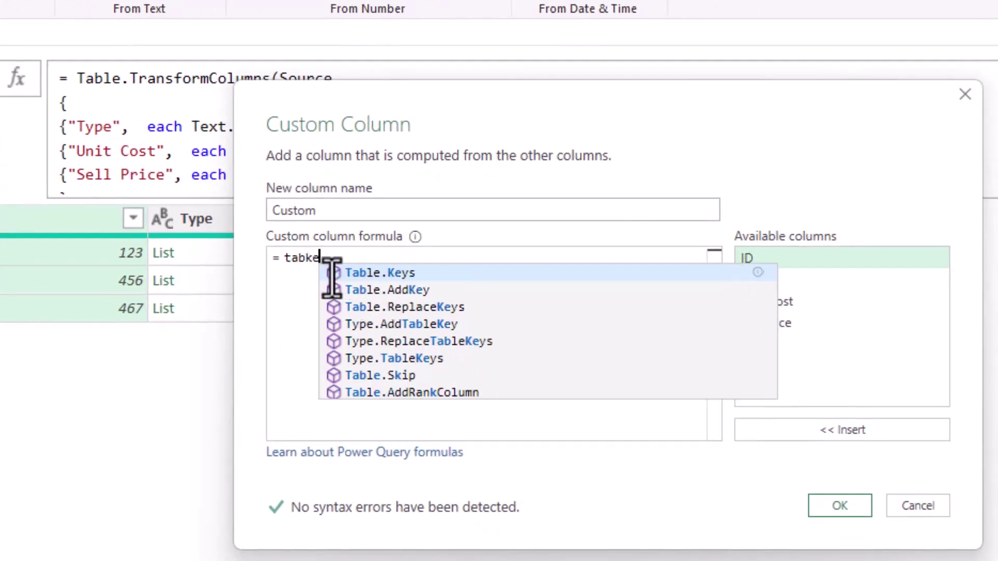
pyautogui.write('y')
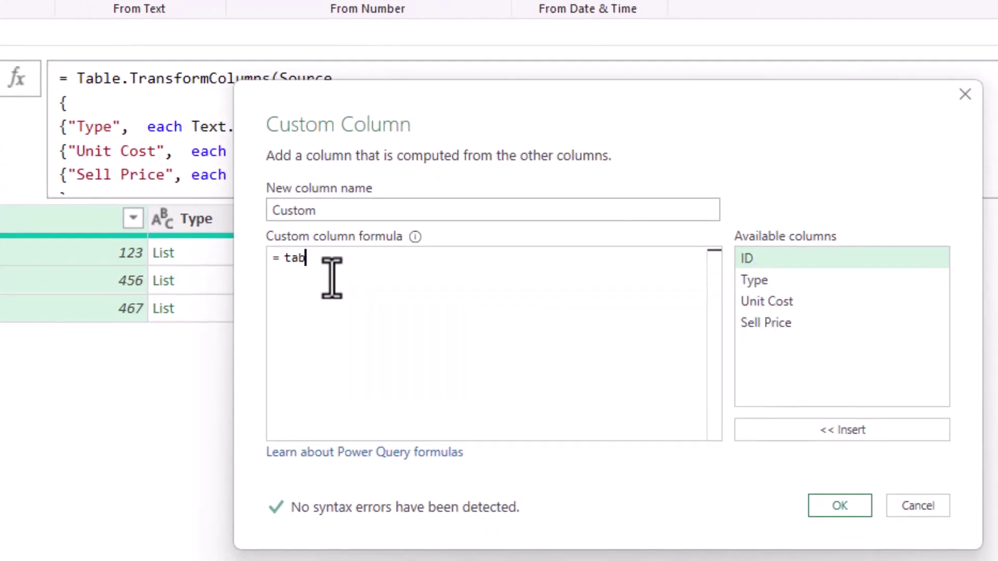
pyautogui.write('lefrom')
pyautogui.press('Tab')
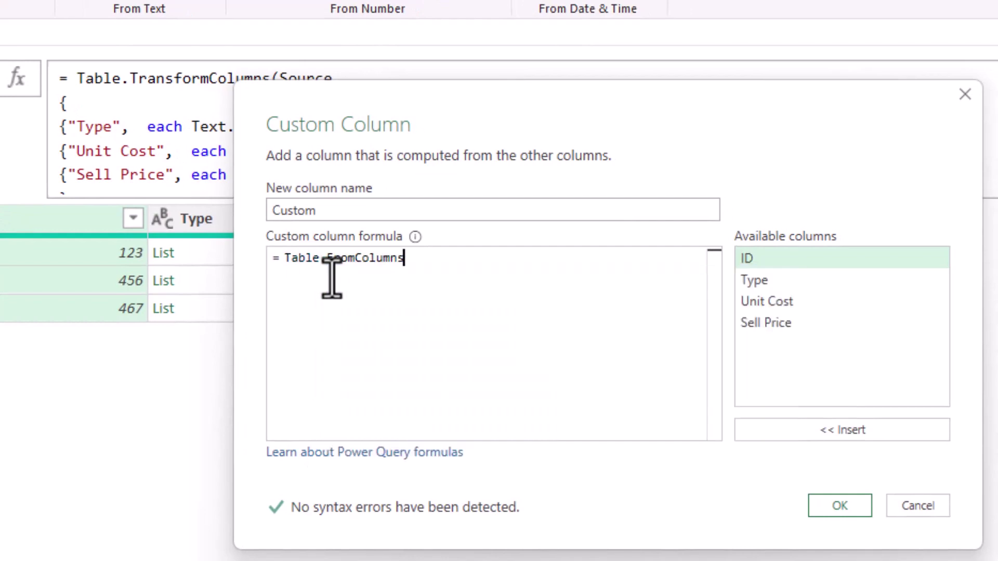
pyautogui.write('(')
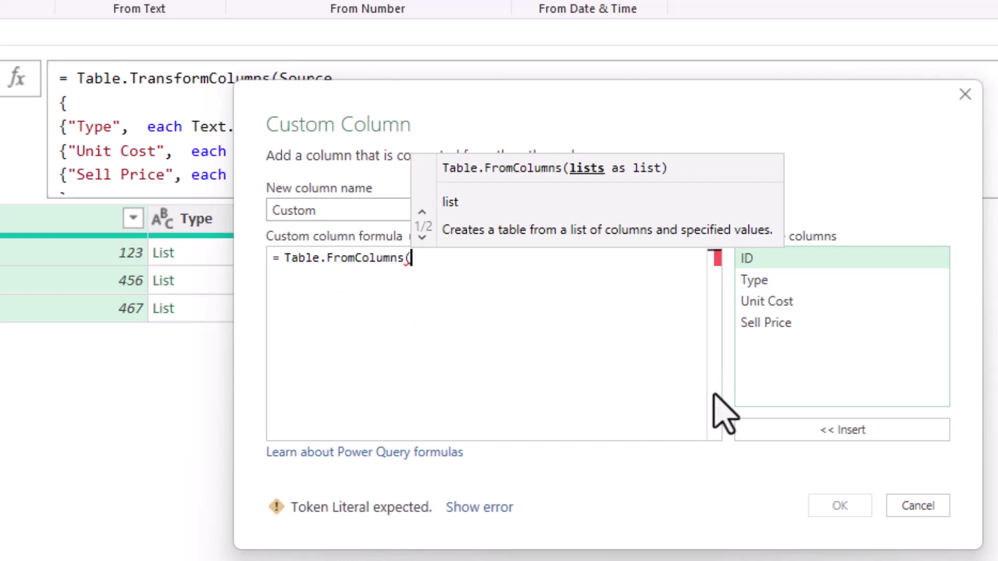
pyautogui.doubleClick(788, 283)
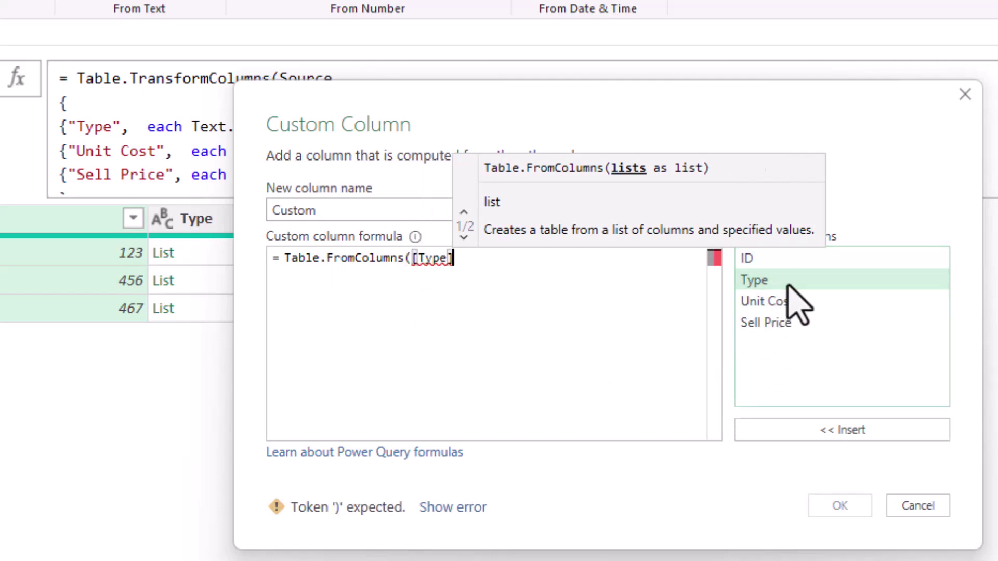
pyautogui.press('Down')
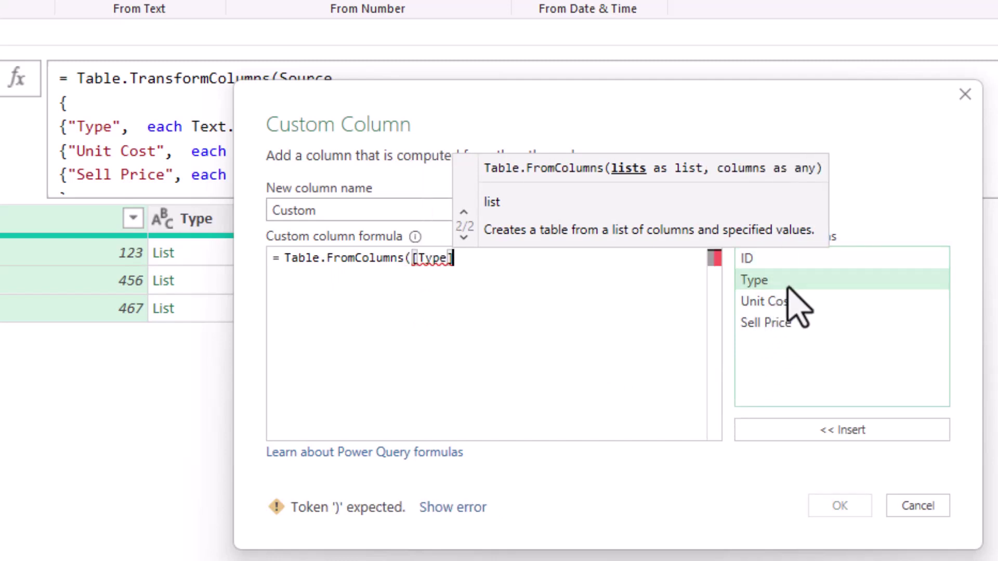
pyautogui.write(',')
pyautogui.doubleClick(789, 303)
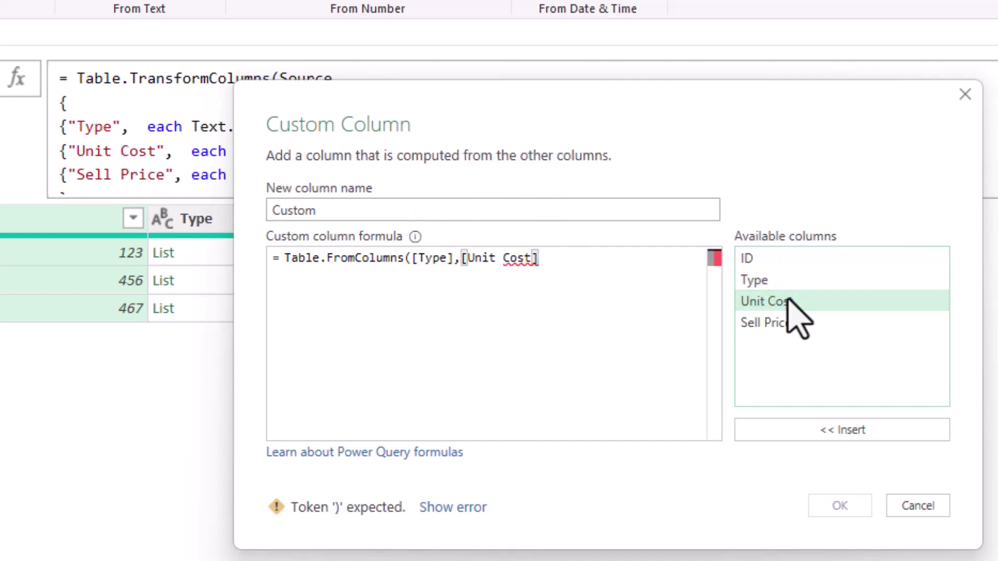
pyautogui.write(',')
pyautogui.doubleClick(799, 324)
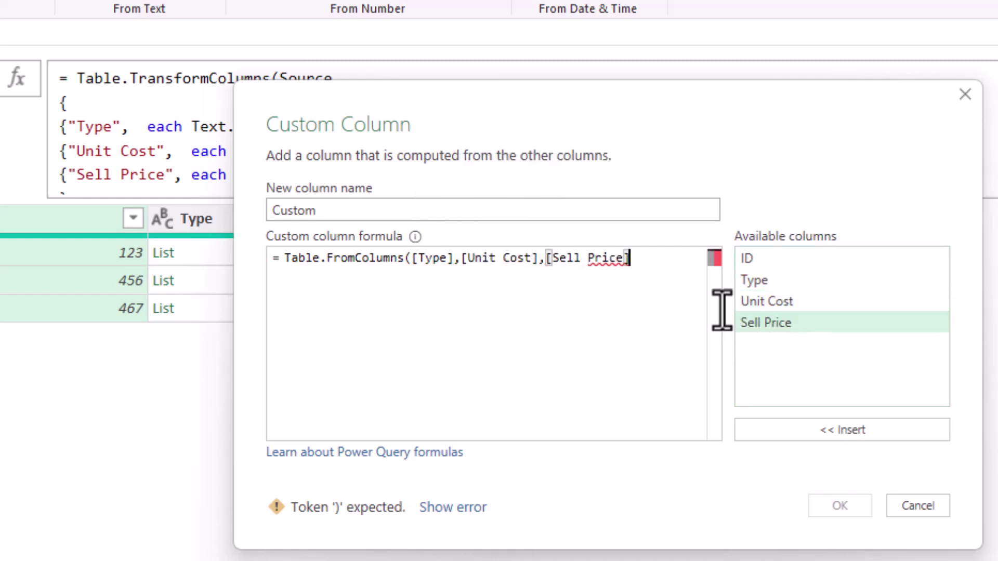
pyautogui.write(')')
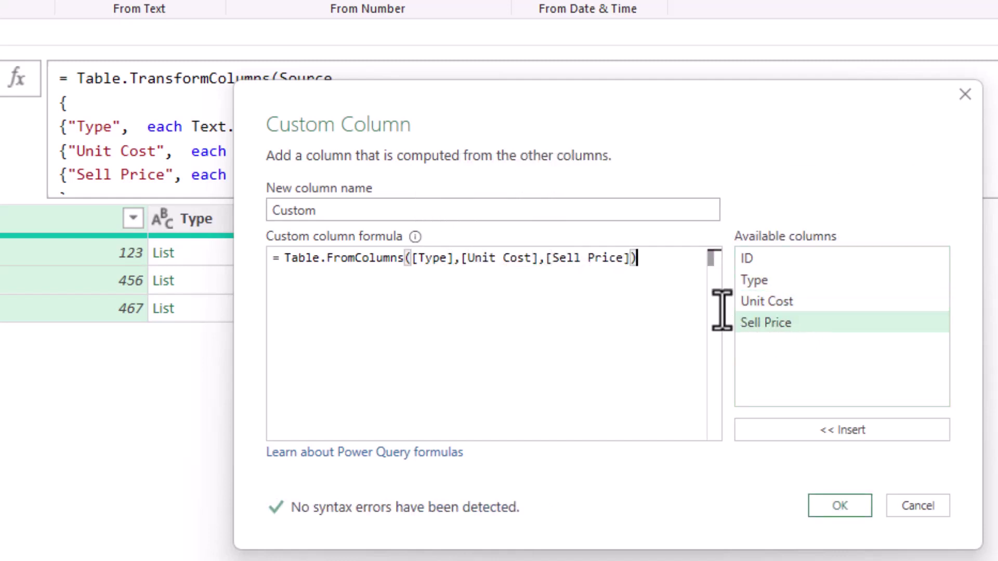
# Add the Custom column and read row 1's error: three arguments given, one or two expected.
pyautogui.click(842, 508)
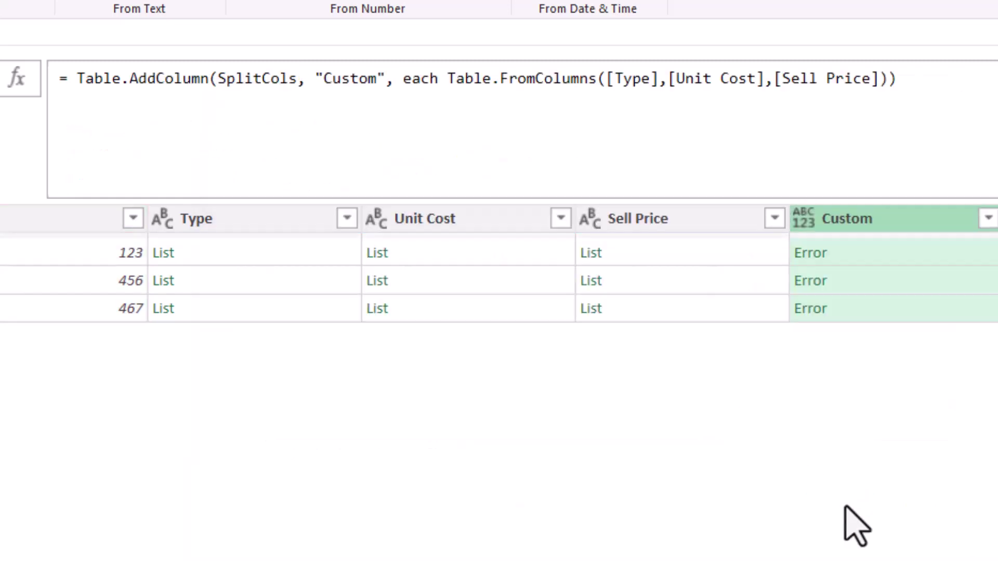
pyautogui.click(861, 257)
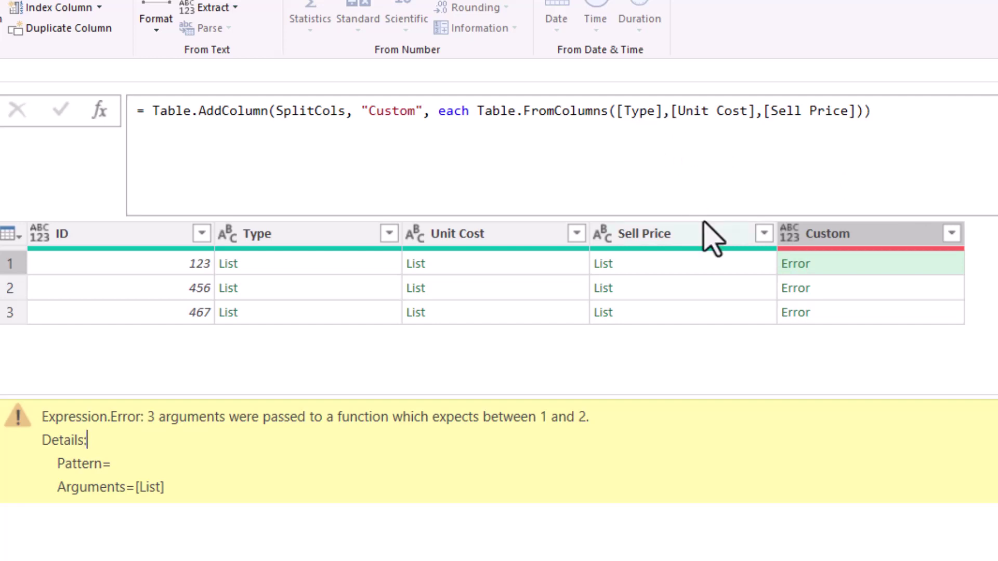
# Add a new step containing only Table.FromColumns to display its function help.
pyautogui.click(101, 113)
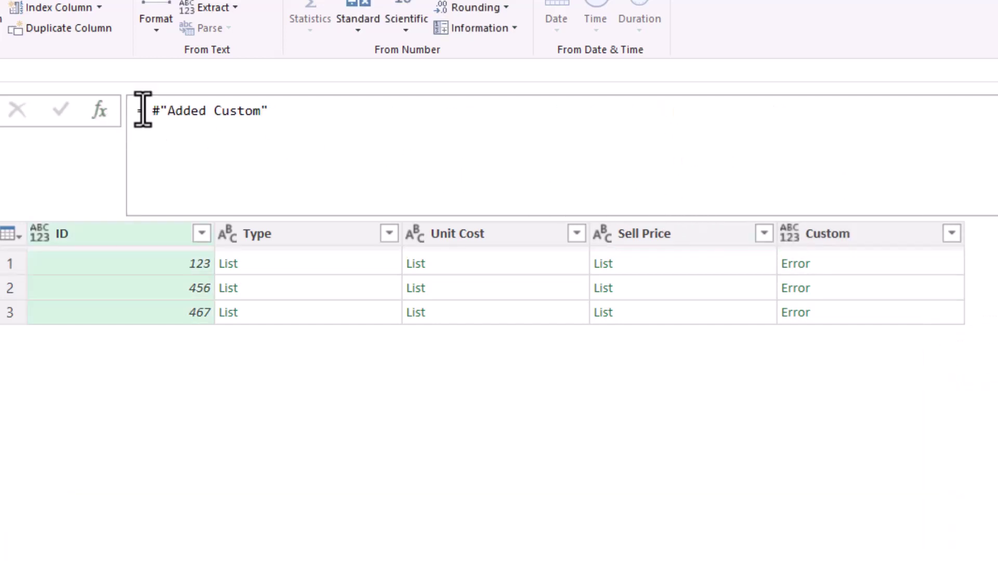
pyautogui.moveTo(151, 110); pyautogui.dragTo(418, 112)
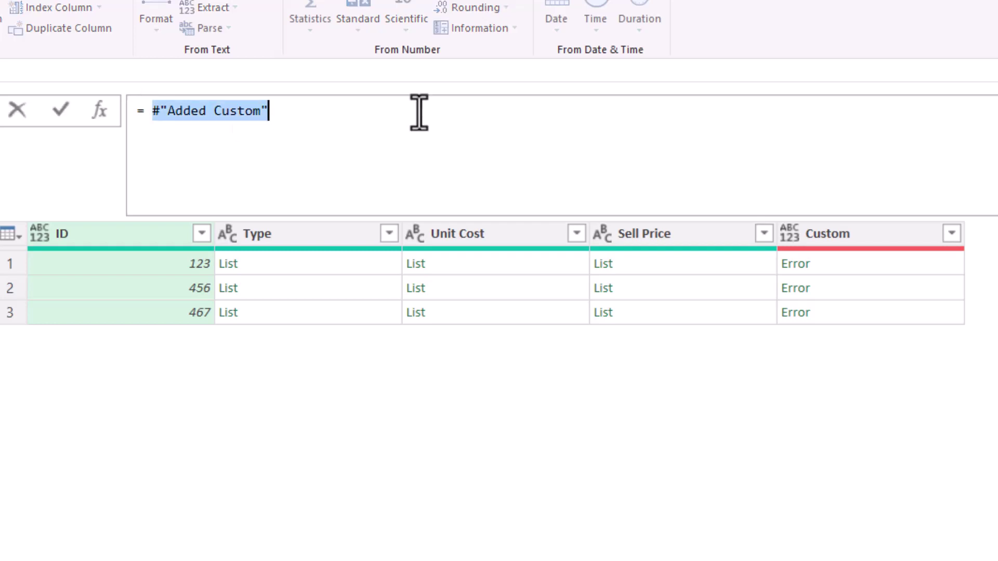
pyautogui.write('Tabk')
pyautogui.press('BackSpace')
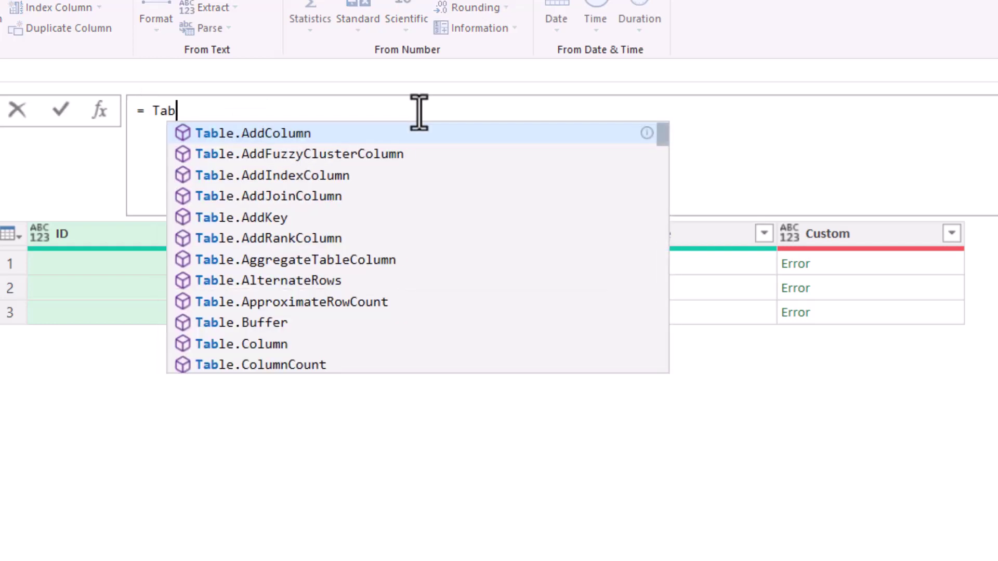
pyautogui.write('lefrom')
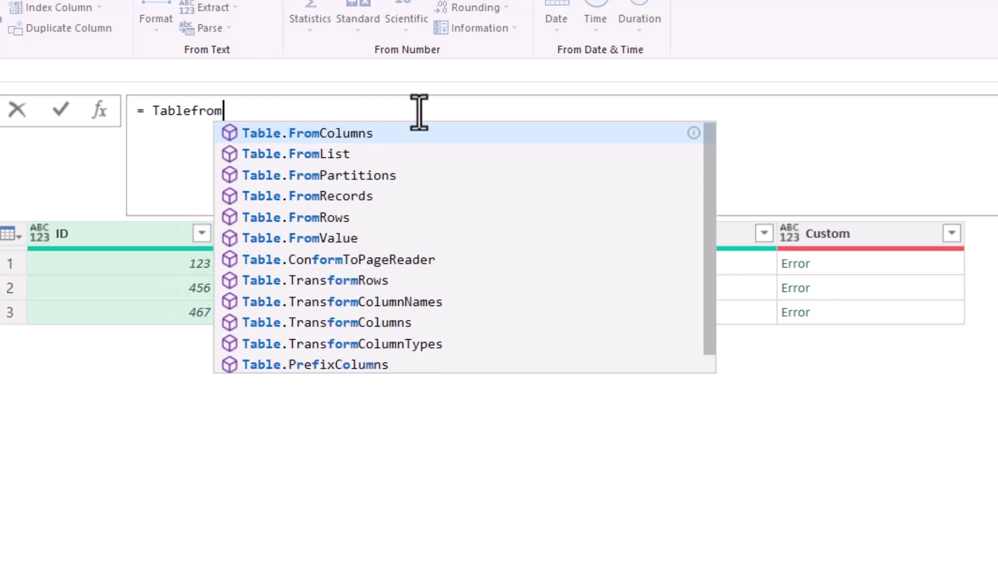
pyautogui.press('Tab')
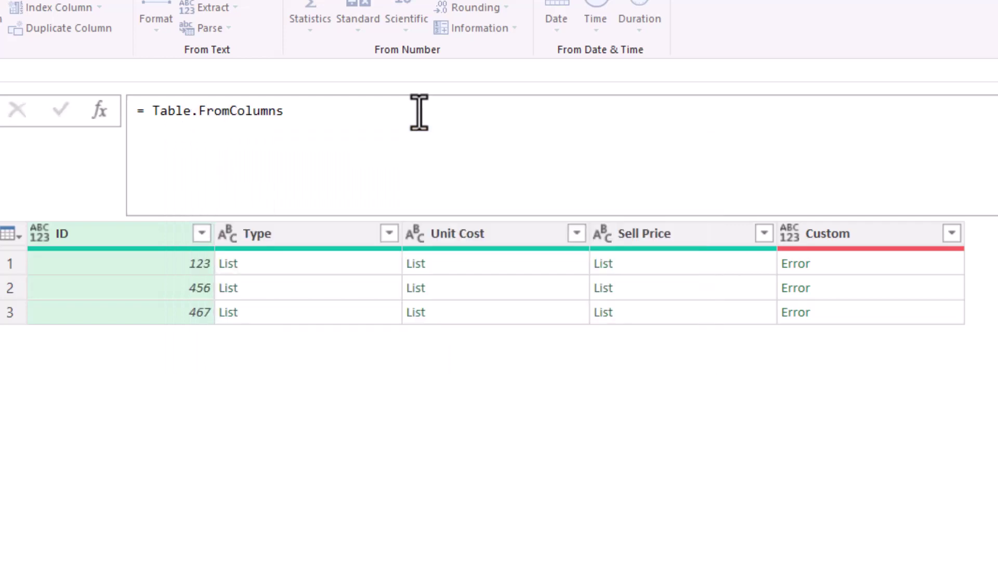
pyautogui.press('Return')
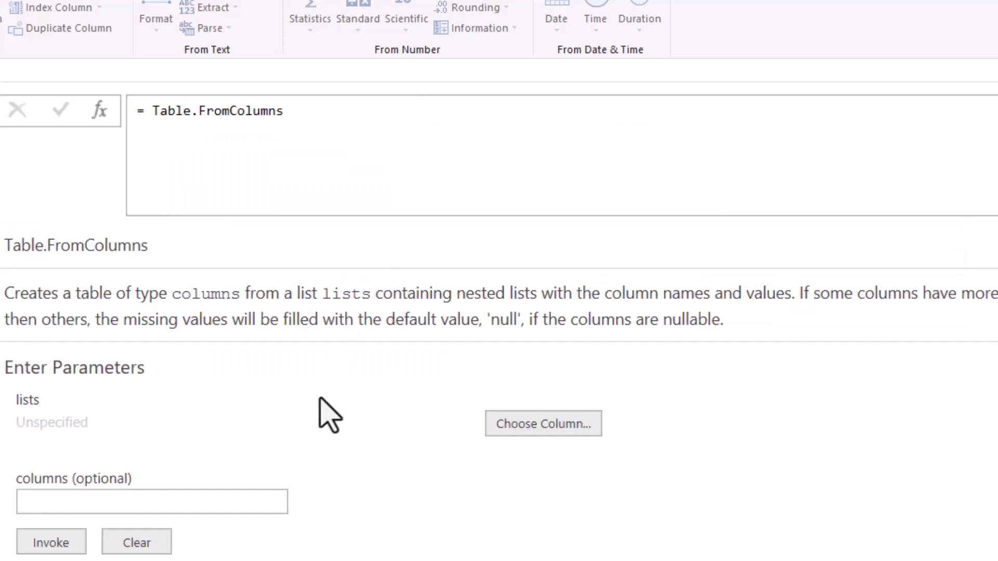
pyautogui.scroll(-2, 234, 444)
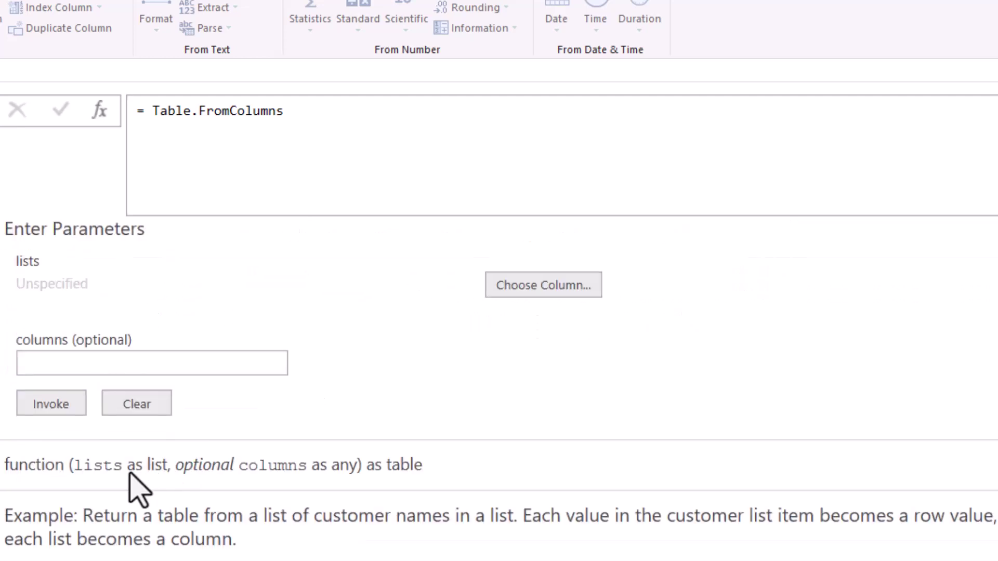
pyautogui.scroll(2, 134, 486)
pyautogui.scroll(1, 129, 472)
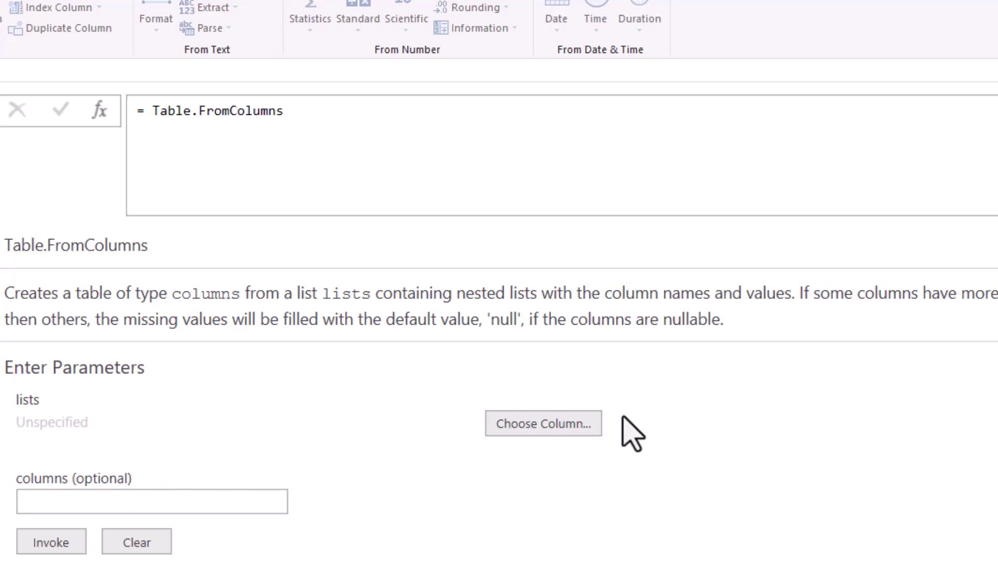
pyautogui.scroll(-2, 623, 424)
pyautogui.scroll(1, 624, 423)
pyautogui.scroll(-1, 624, 424)
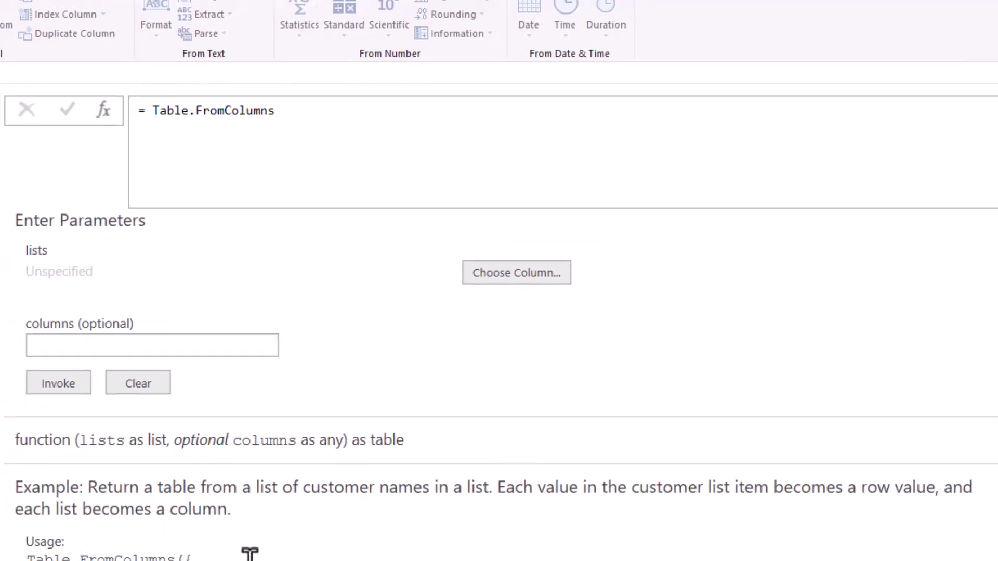
pyautogui.scroll(-2, 234, 484)
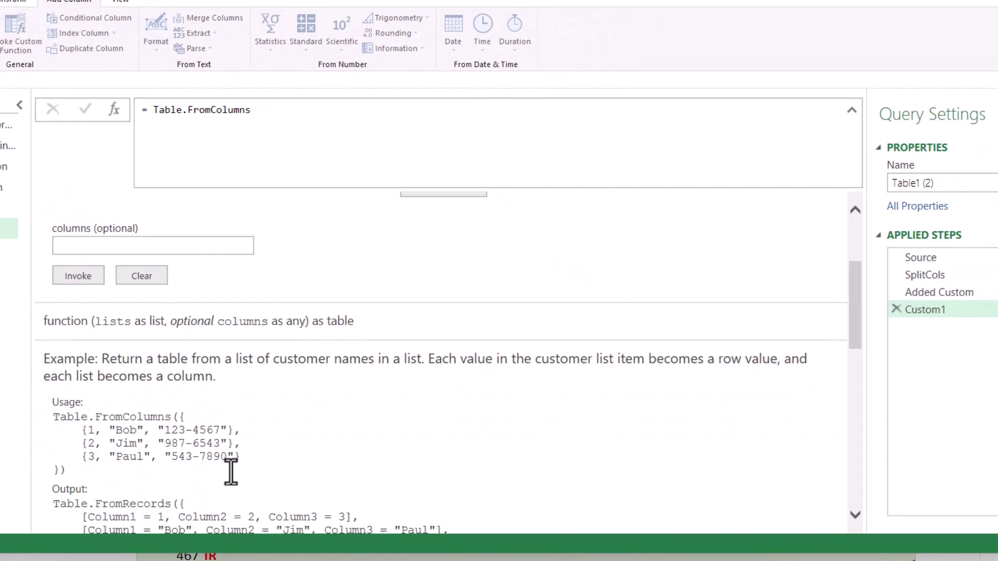
pyautogui.scroll(3, 231, 472)
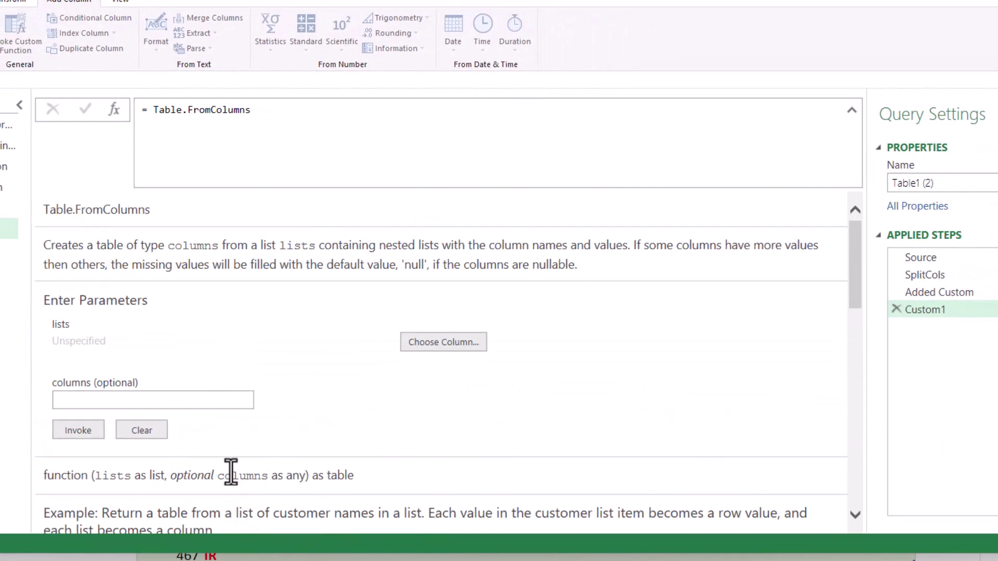
# Delete the Custom1 helper step and wrap the three column lists in braces in Added Custom.
pyautogui.click(896, 309)
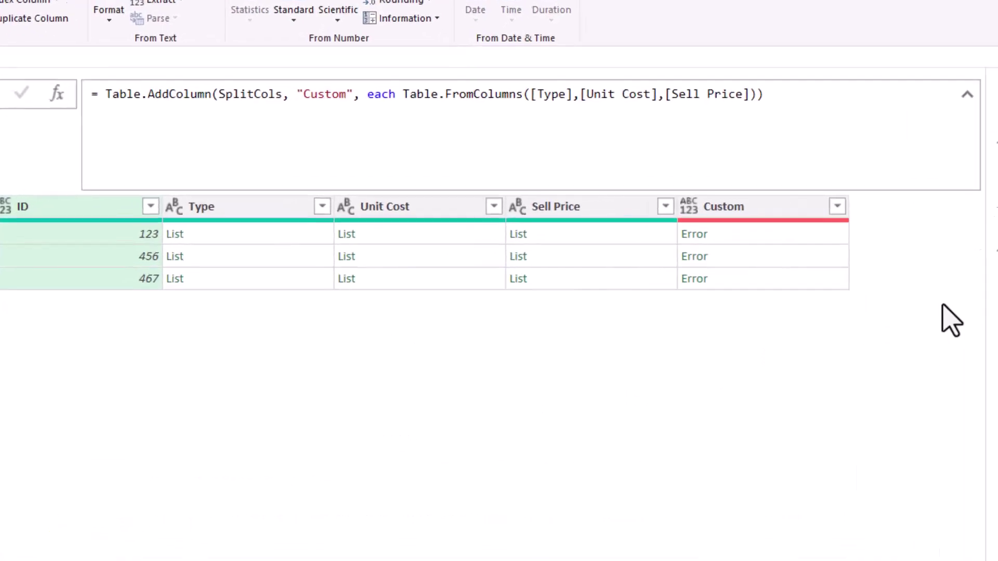
pyautogui.click(574, 78)
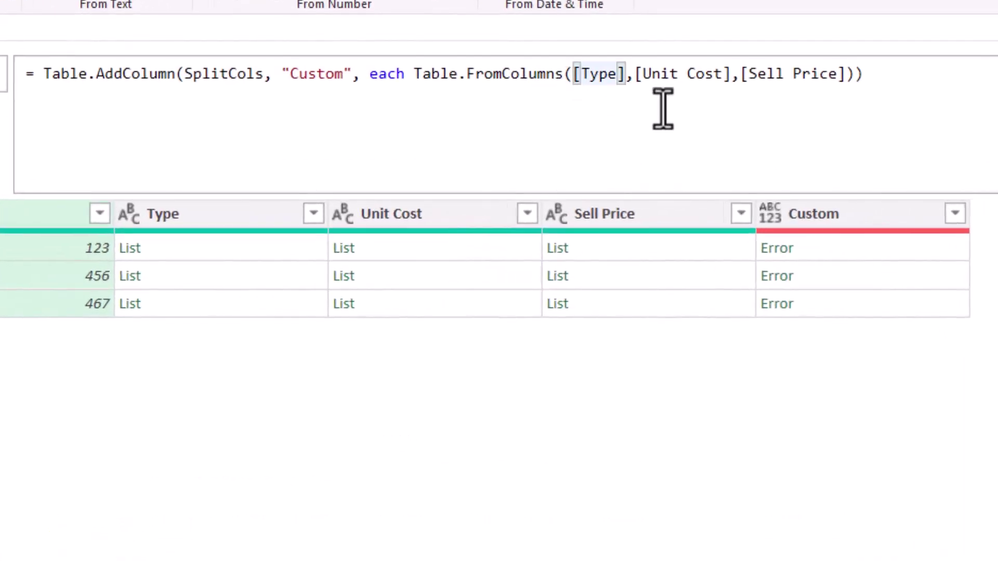
pyautogui.write('{')
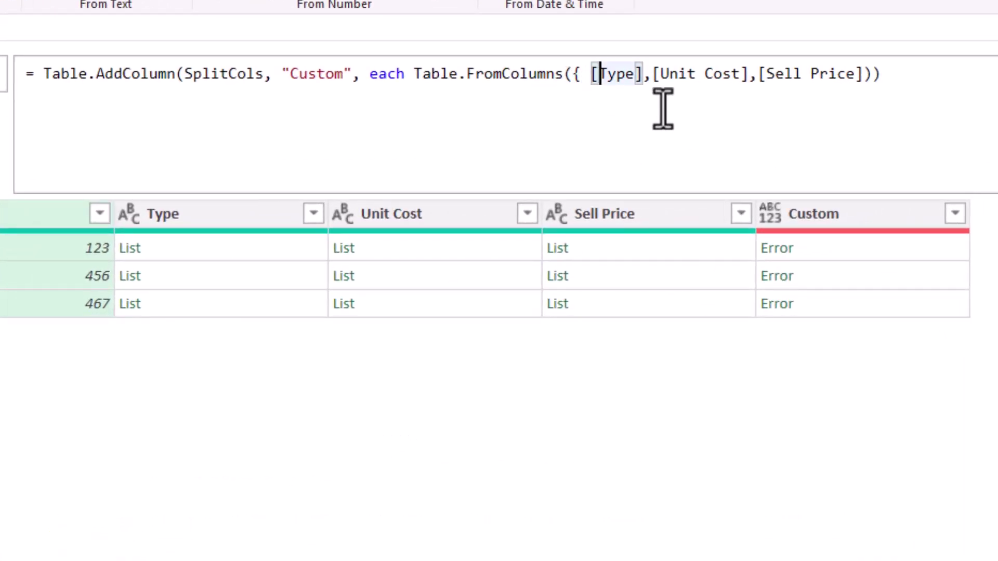
pyautogui.press('Right')
pyautogui.press('Right')
pyautogui.press('Right')
pyautogui.press('Right')
pyautogui.press('Right')
pyautogui.press('Right')
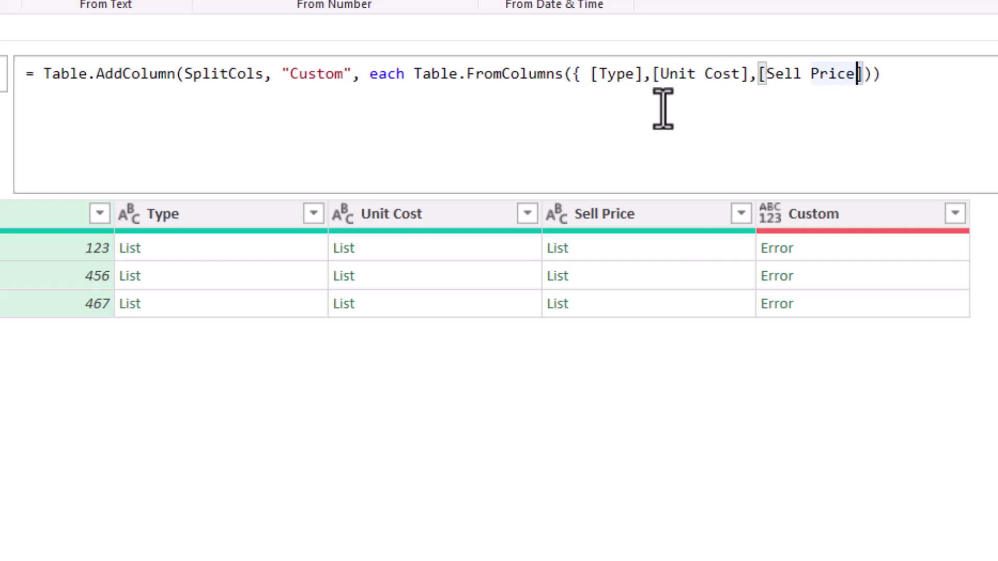
pyautogui.write('}')
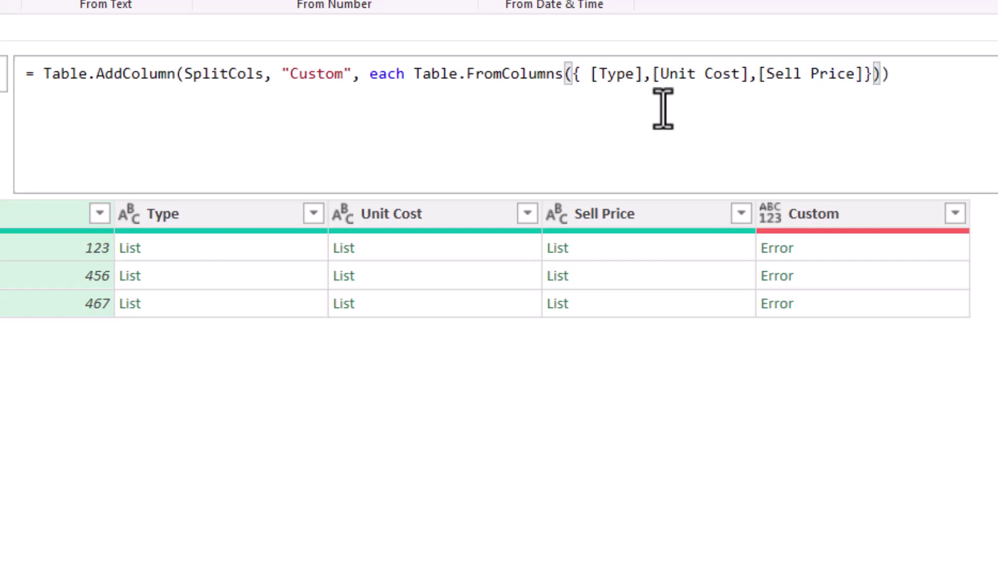
pyautogui.press('Return')
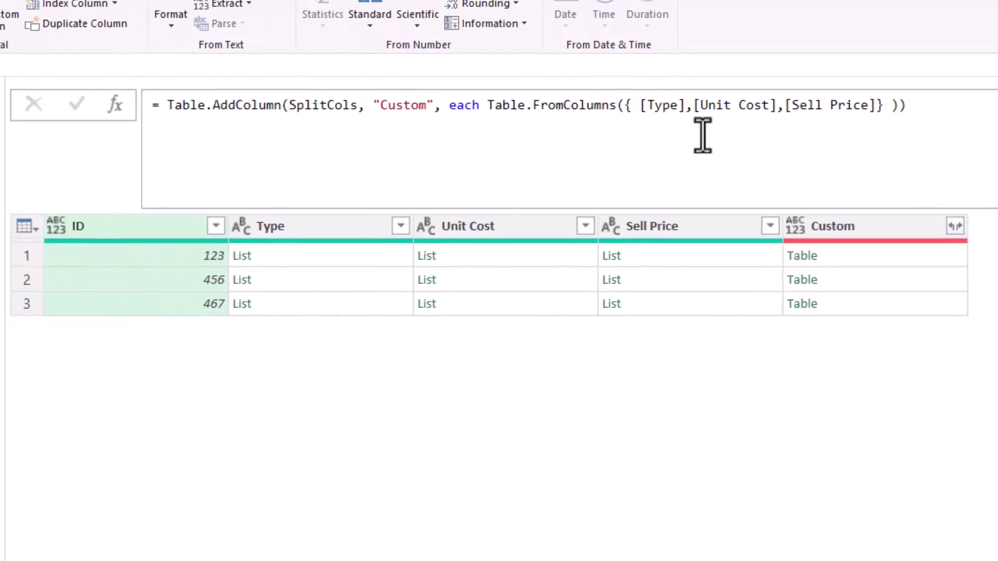
# Preview the nested tables for IDs 123, 456 and 467, then return to editing the formula.
pyautogui.click(874, 261)
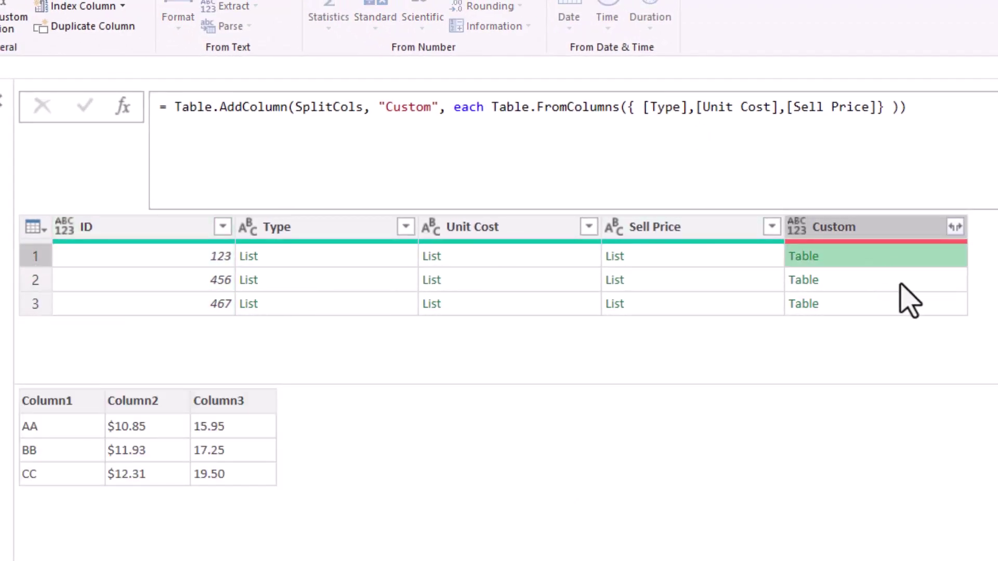
pyautogui.click(899, 283)
pyautogui.click(896, 310)
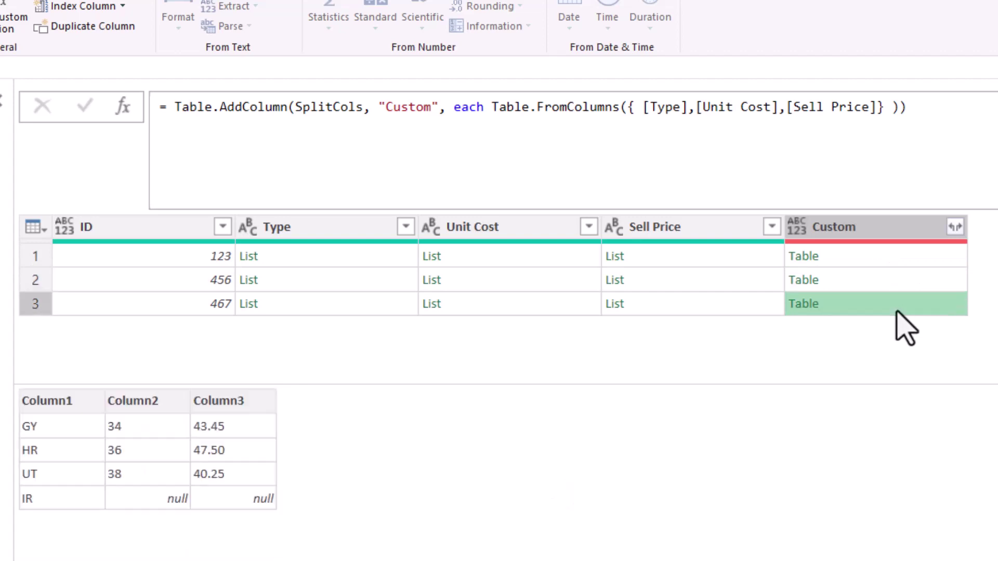
pyautogui.click(904, 263)
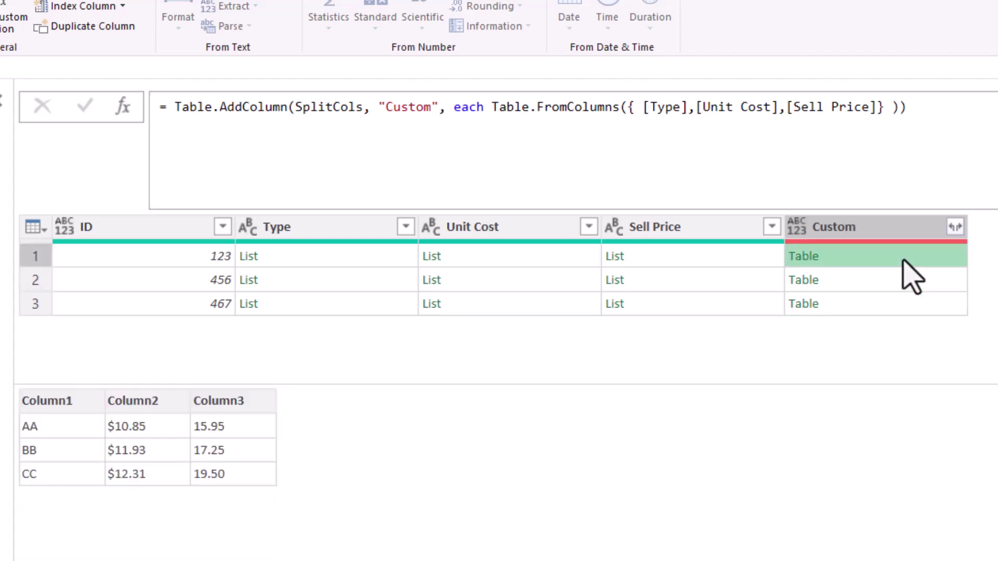
pyautogui.click(601, 107)
pyautogui.click(871, 106)
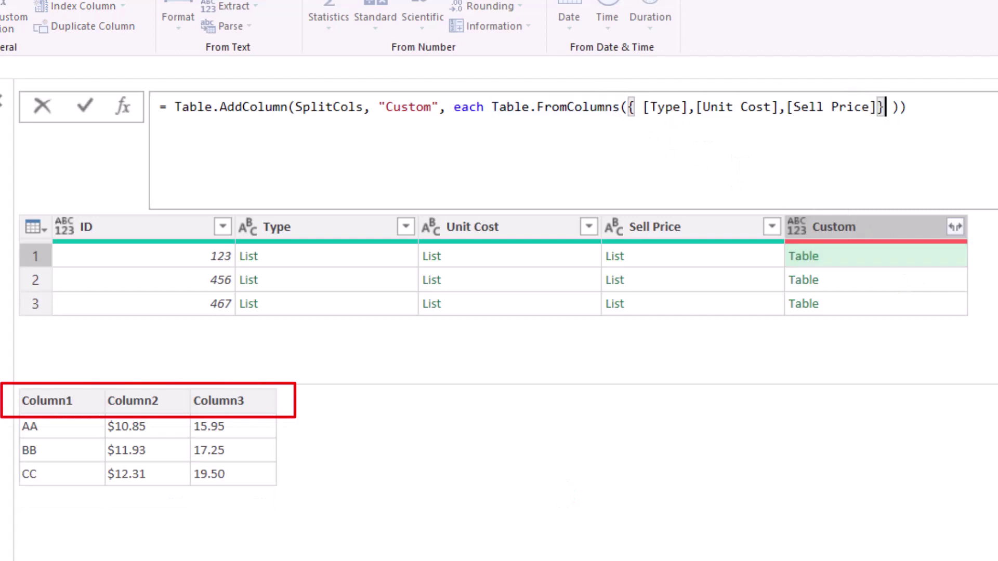
pyautogui.write(',')
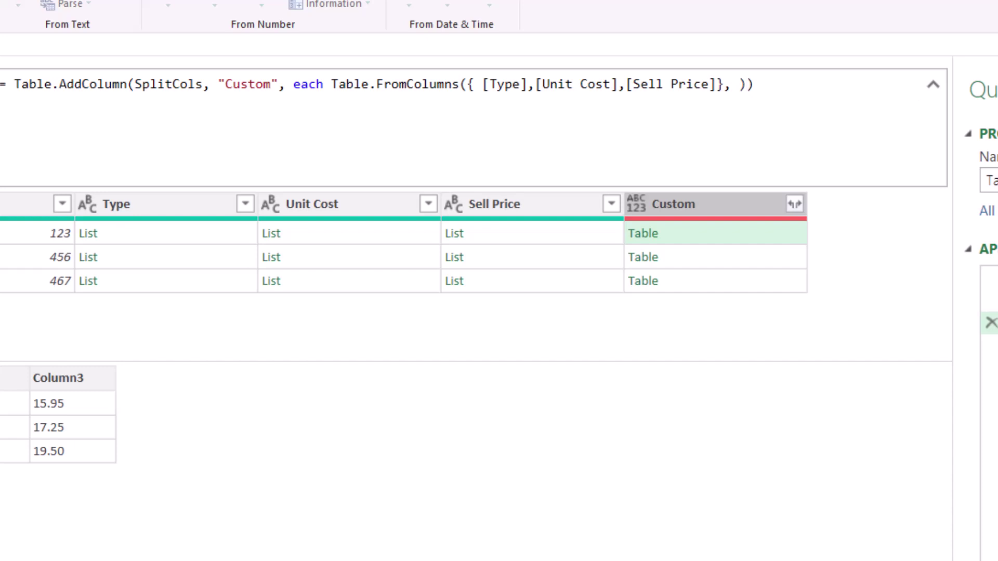
pyautogui.write('"')
# Pass {"Type","Unit Cost","Sell Price"} as Table.FromColumns' second argument and commit the formula.
pyautogui.press('BackSpace')
pyautogui.write('"')
pyautogui.press('BackSpace')
pyautogui.write('{')
pyautogui.press('Left')
pyautogui.press('Left')
pyautogui.write('"Type')
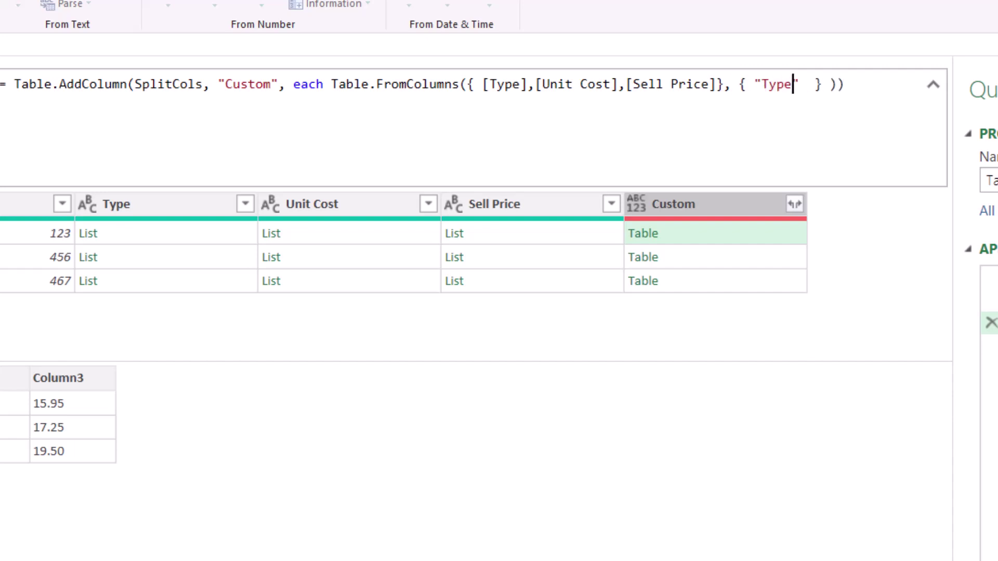
pyautogui.write('", "Unit Cost", "Sell')
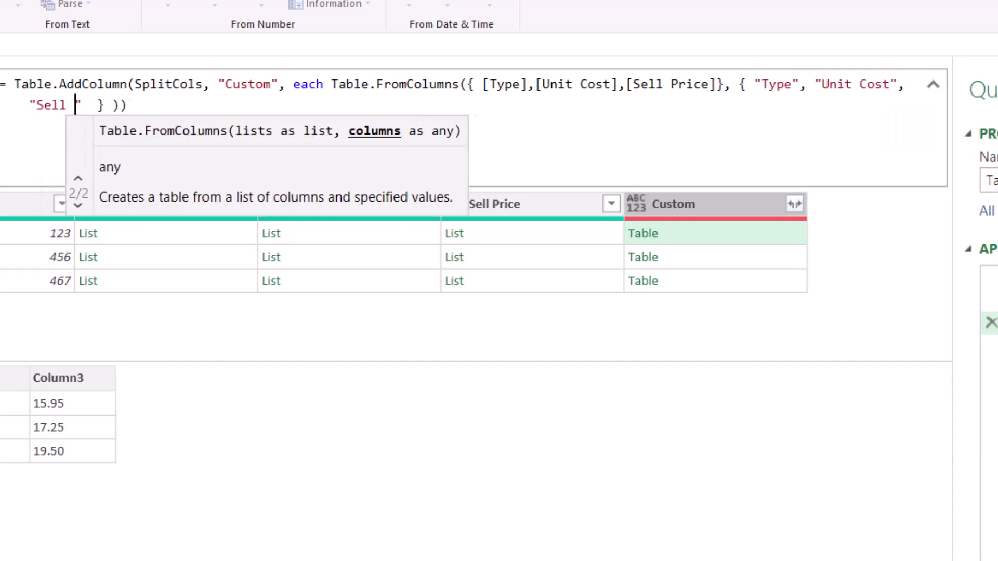
pyautogui.write(' Price"')
pyautogui.press('End')
pyautogui.press('Return')
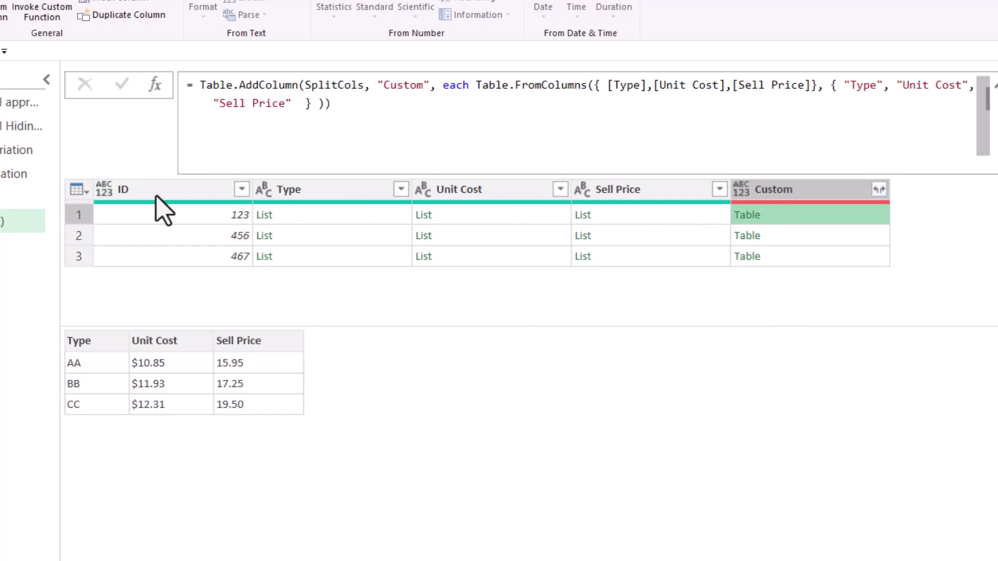
# Keep only the ID and Custom columns.
pyautogui.click(157, 195)
pyautogui.keyDown('ctrl'); pyautogui.click(806, 191); pyautogui.keyUp('ctrl')
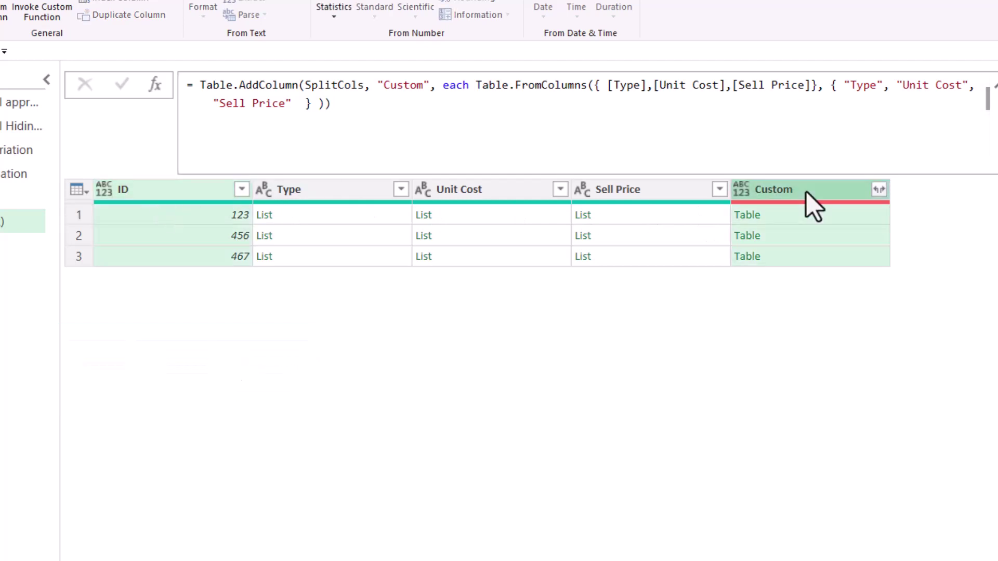
pyautogui.rightClick(806, 192)
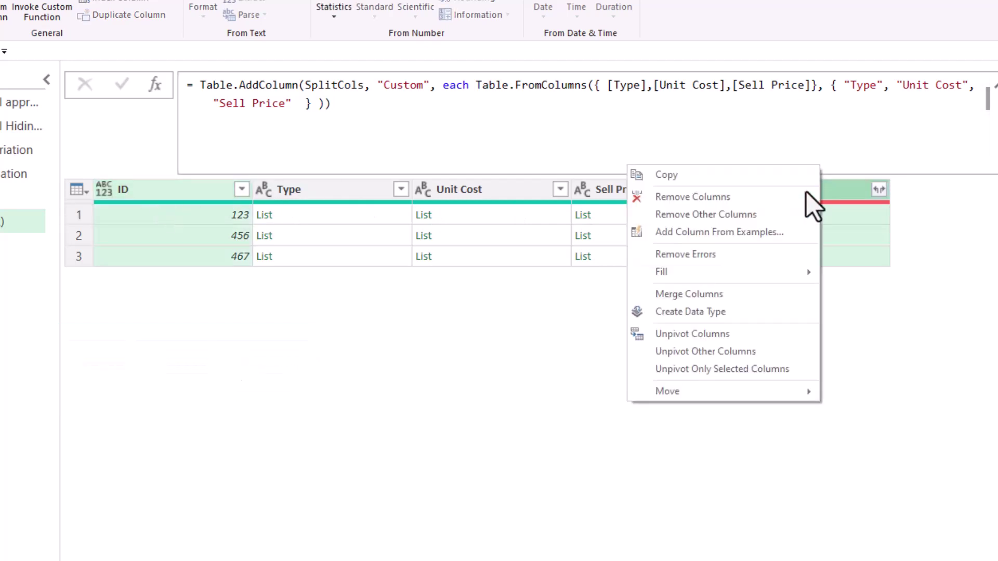
pyautogui.click(731, 214)
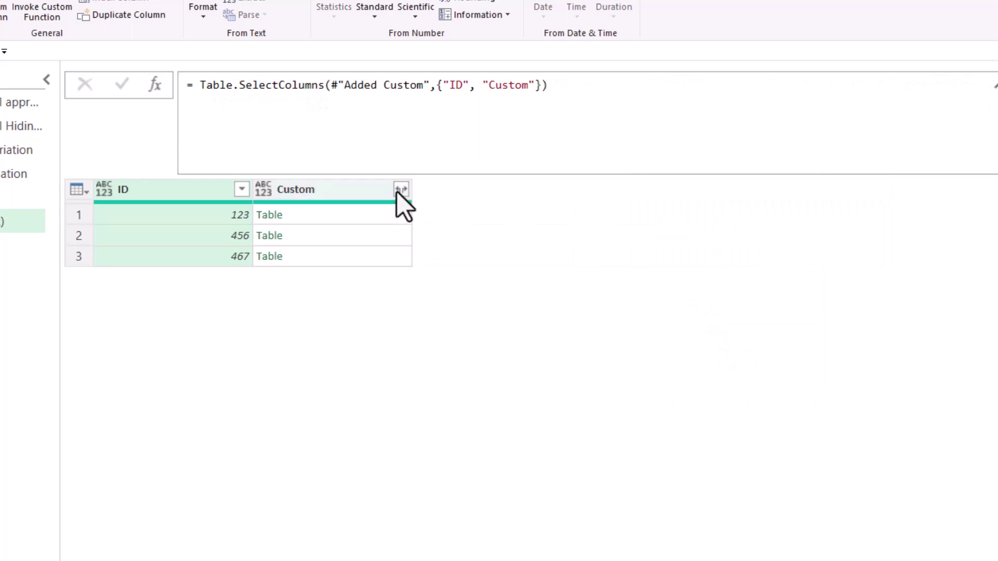
# Expand Custom with all columns into Type, Unit Cost and Sell Price rows.
pyautogui.click(401, 189)
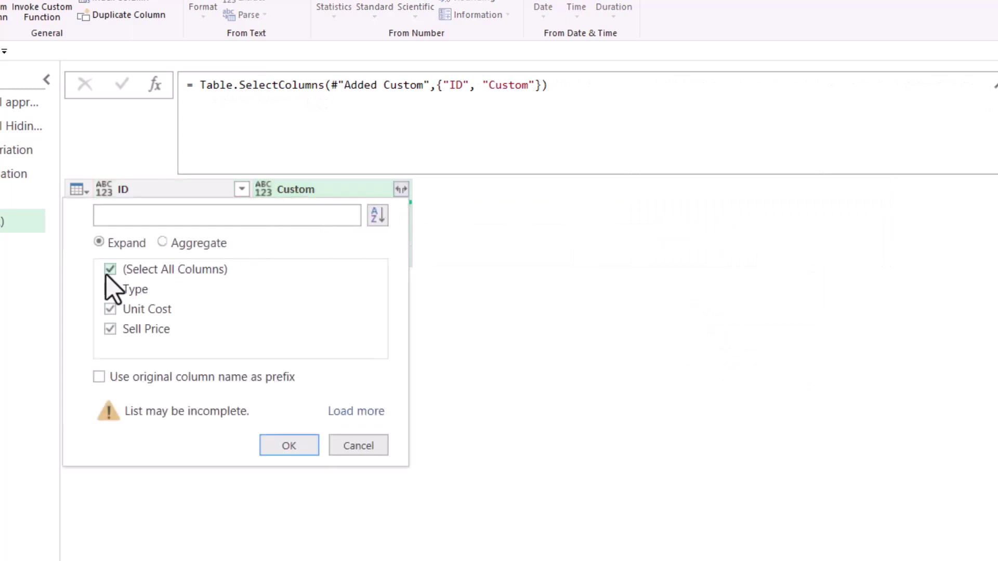
pyautogui.click(106, 274)
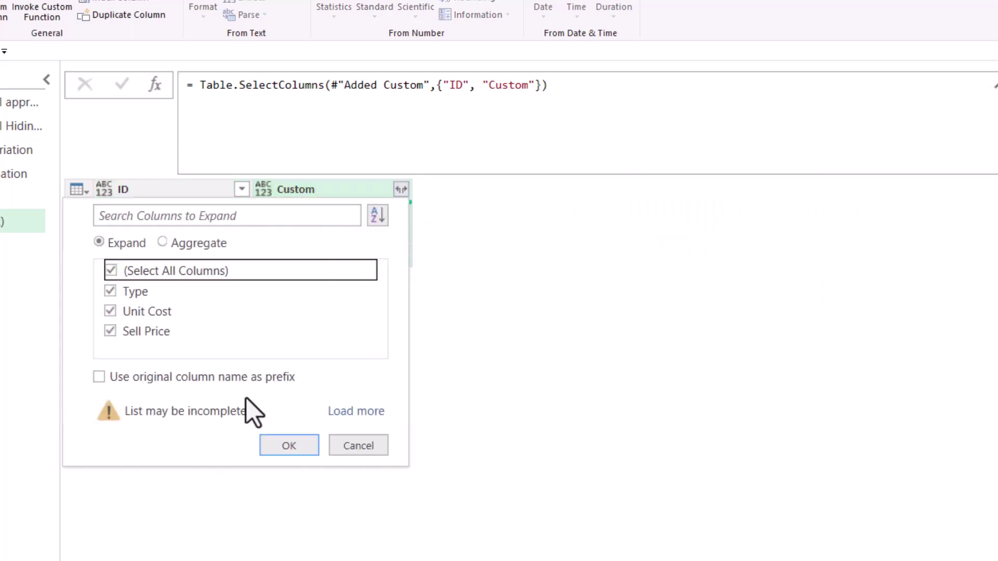
pyautogui.click(289, 445)
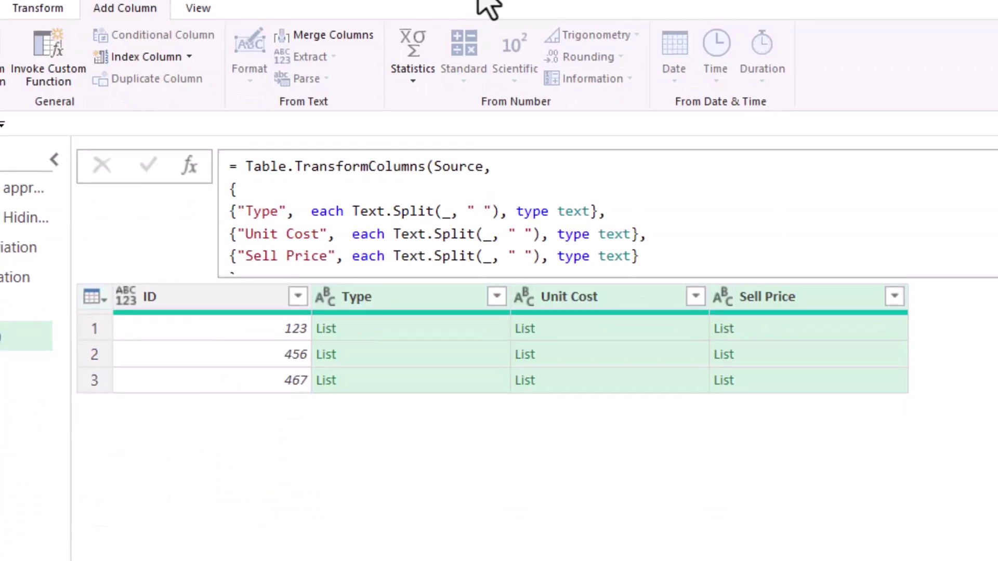
# Wrap the Type line's Text.Split in try … otherwise {_}.
pyautogui.click(351, 181)
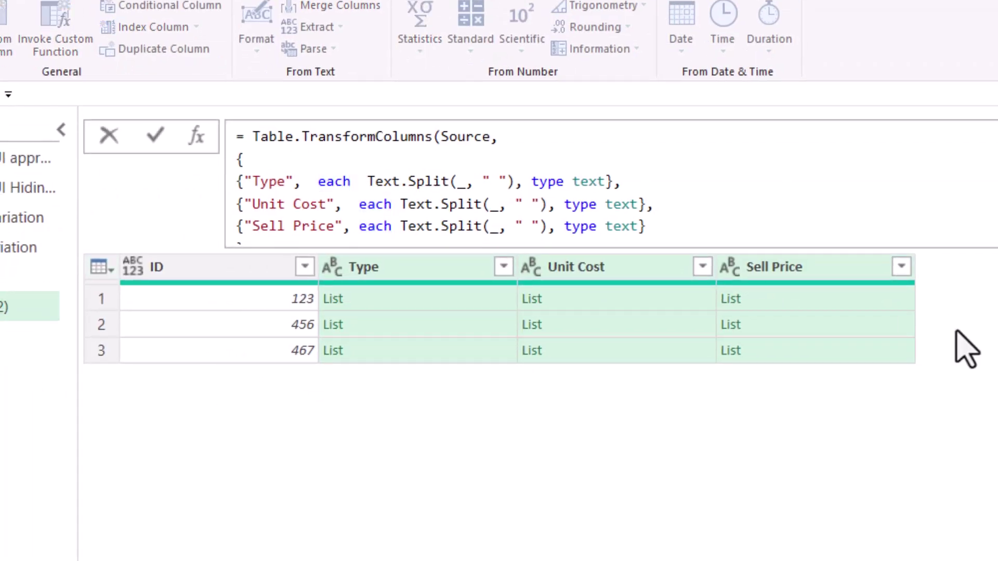
pyautogui.write('try')
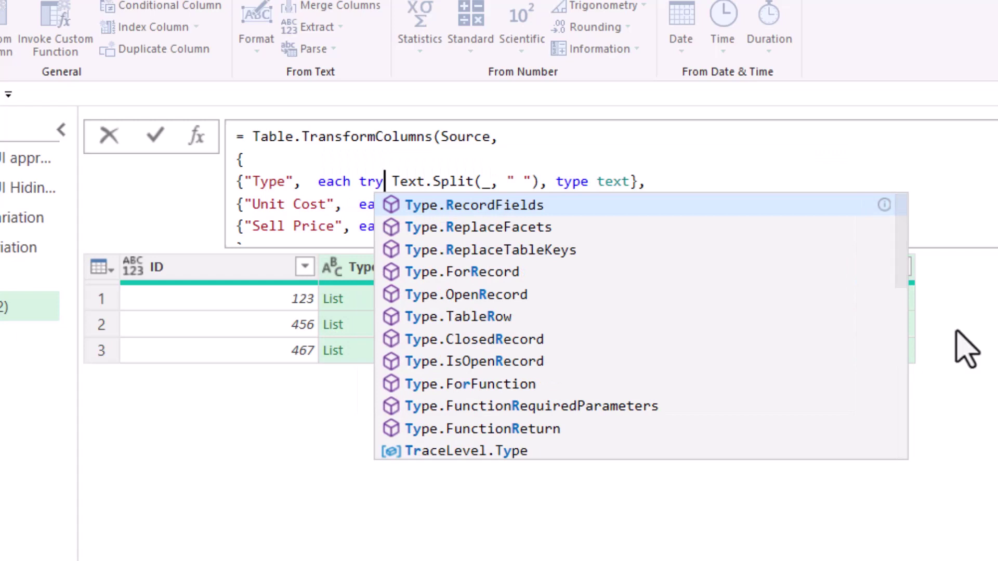
pyautogui.click(549, 172)
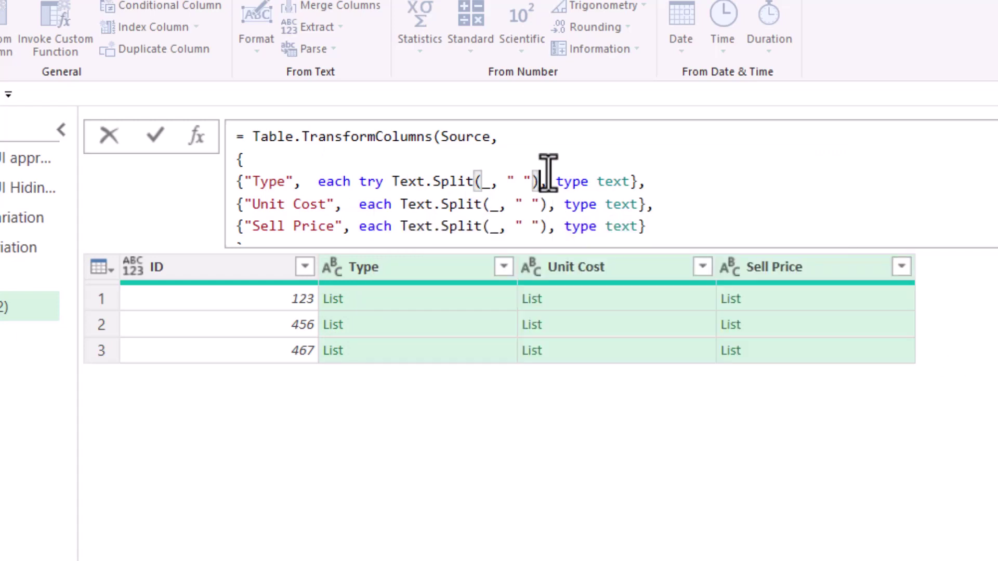
pyautogui.write('other')
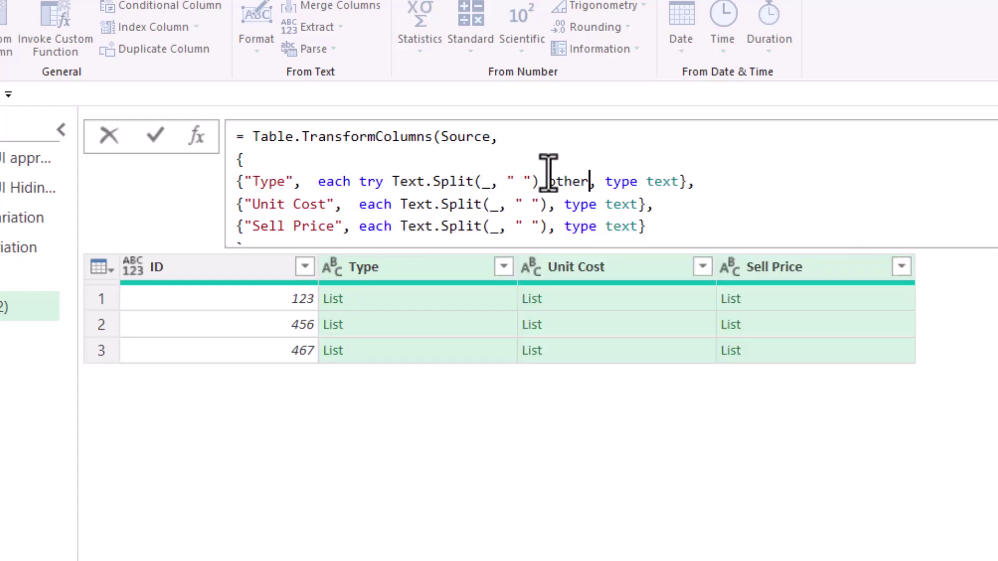
pyautogui.write('wise')
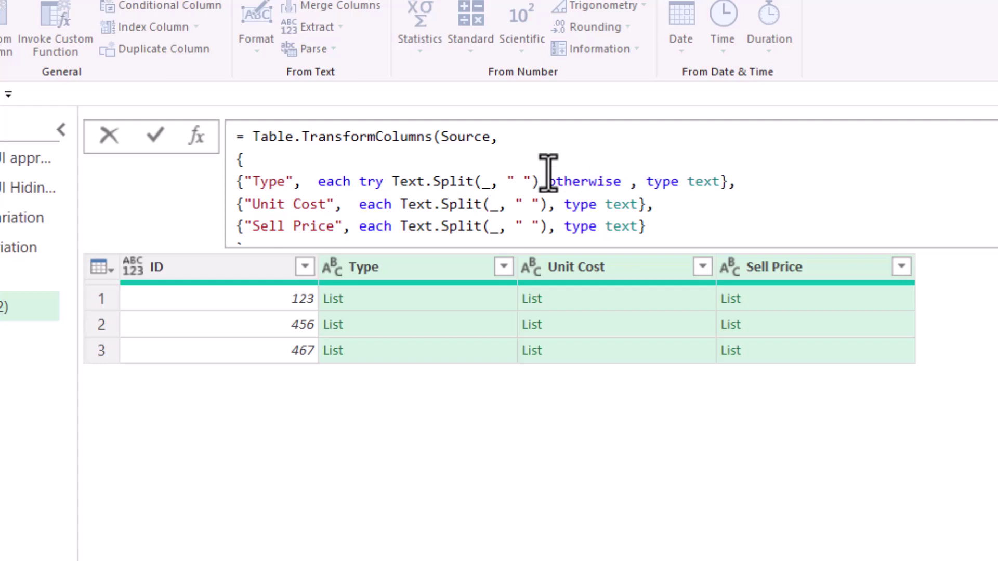
pyautogui.write(' {')
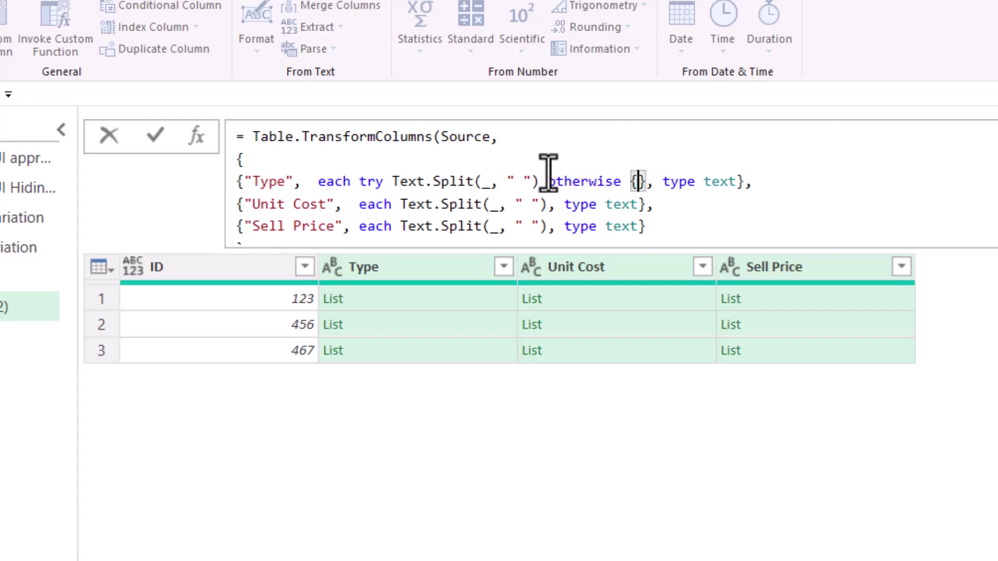
pyautogui.write('-}')
pyautogui.press('Left')
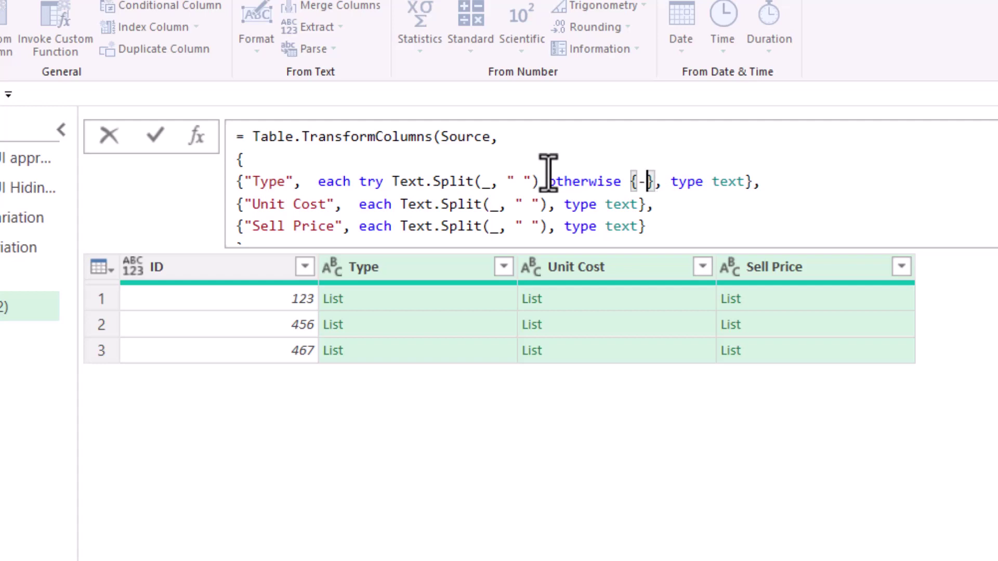
pyautogui.press('BackSpace')
pyautogui.write('_}')
pyautogui.click(761, 168)
pyautogui.write(',')
# Copy the try Text.Split otherwise {_} form to the Unit Cost and Sell Price lines.
pyautogui.moveTo(318, 181); pyautogui.dragTo(419, 181)
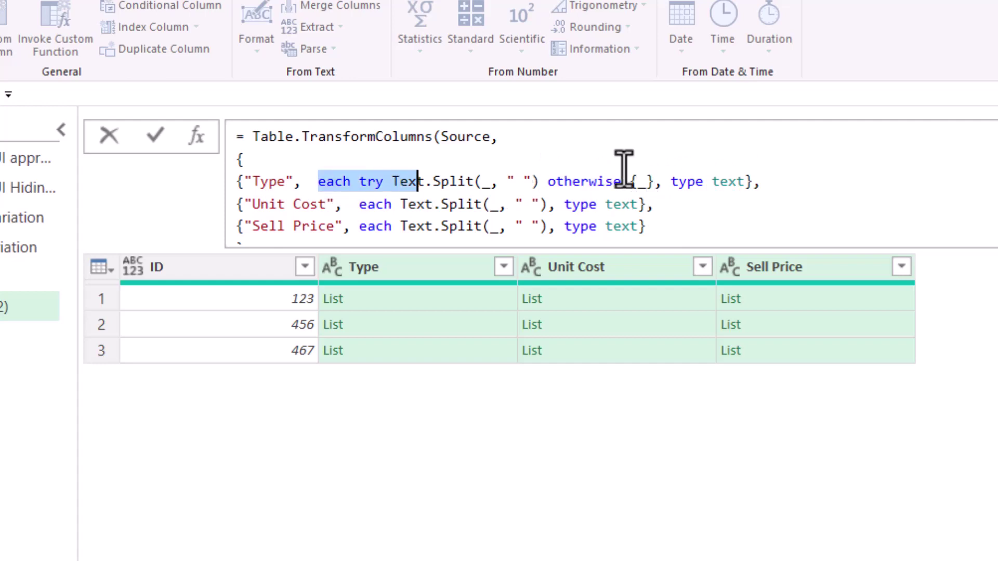
pyautogui.moveTo(624, 168); pyautogui.dragTo(755, 181)
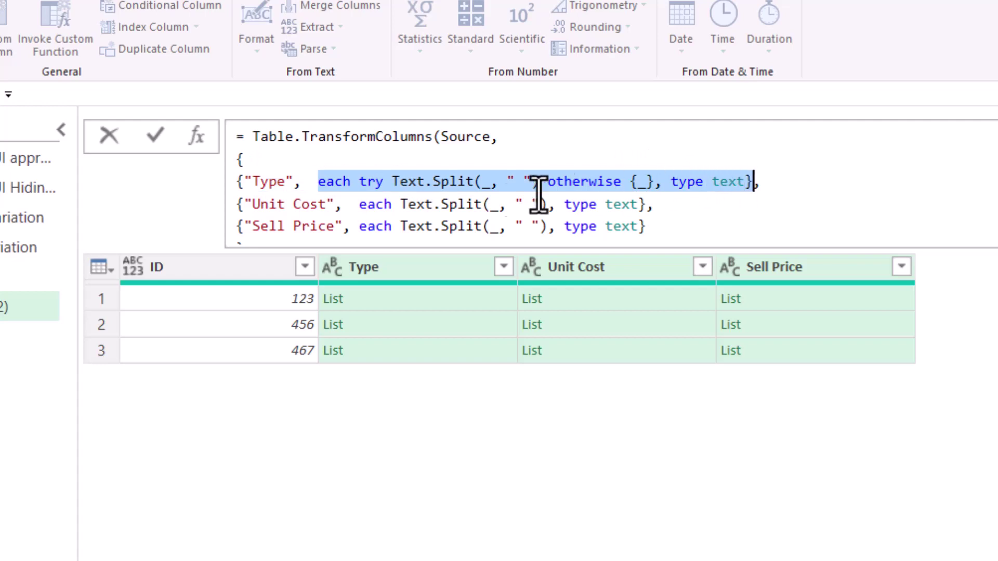
pyautogui.moveTo(358, 205); pyautogui.dragTo(647, 205)
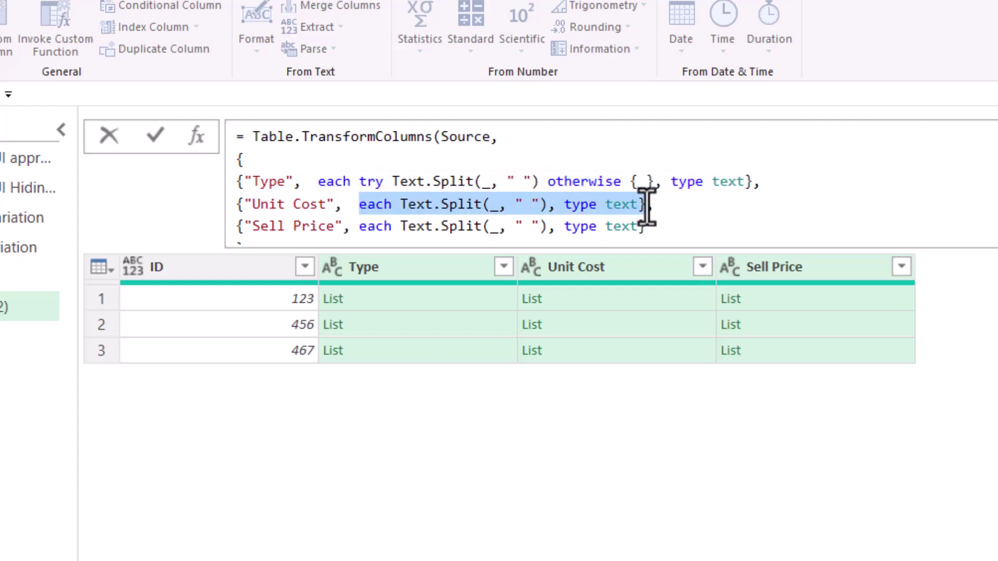
pyautogui.write('each try Text.Split(_, " ") otherwise {_}, type text')
pyautogui.moveTo(358, 226); pyautogui.dragTo(636, 166)
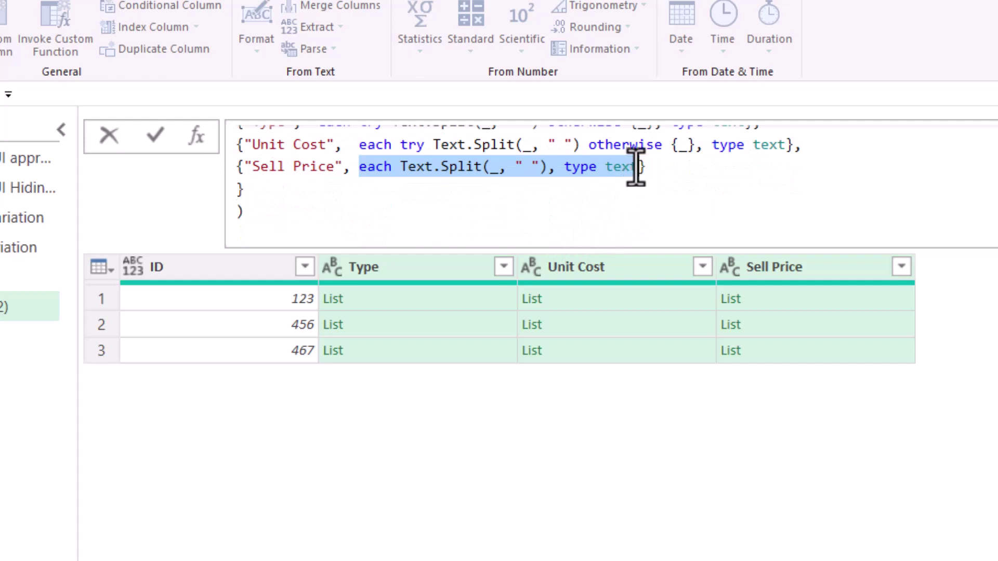
pyautogui.write('each try Text.Split(_, " ") otherwise {_}, type text')
pyautogui.click(690, 220)
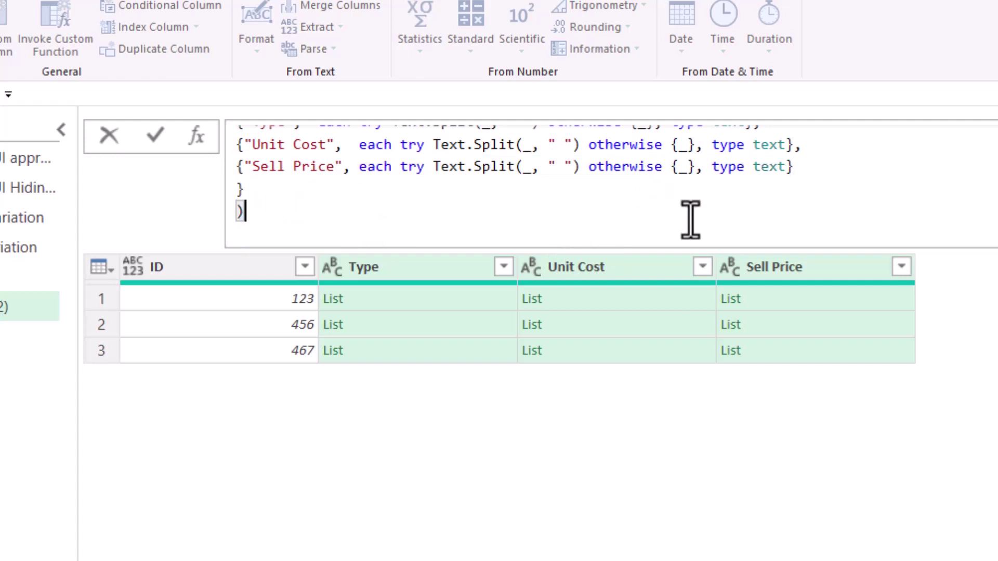
pyautogui.scroll(2, 691, 221)
pyautogui.press('Return')
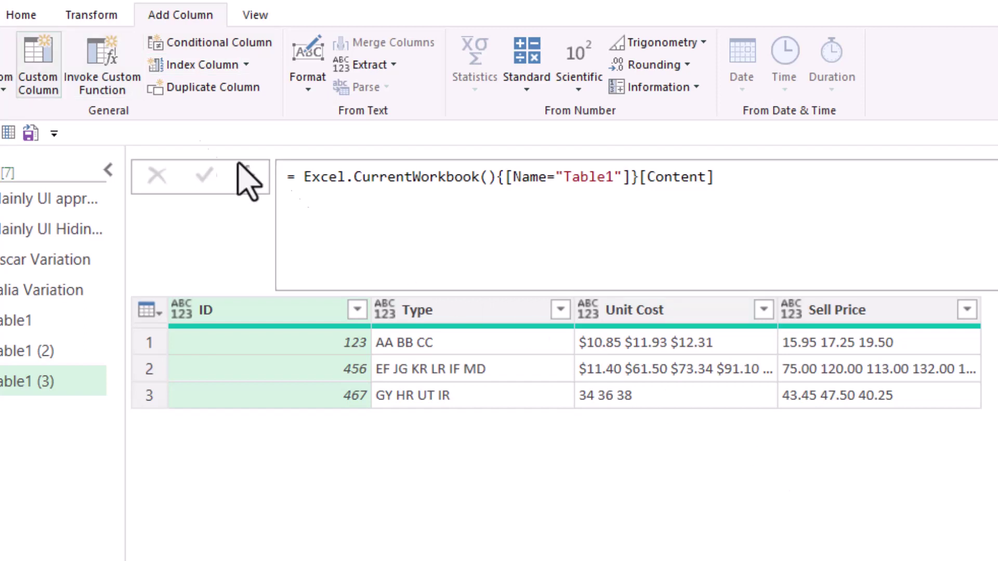
# Add a Custom column to Table1 (3) with the formula Record.ToList(_).
pyautogui.click(39, 67)
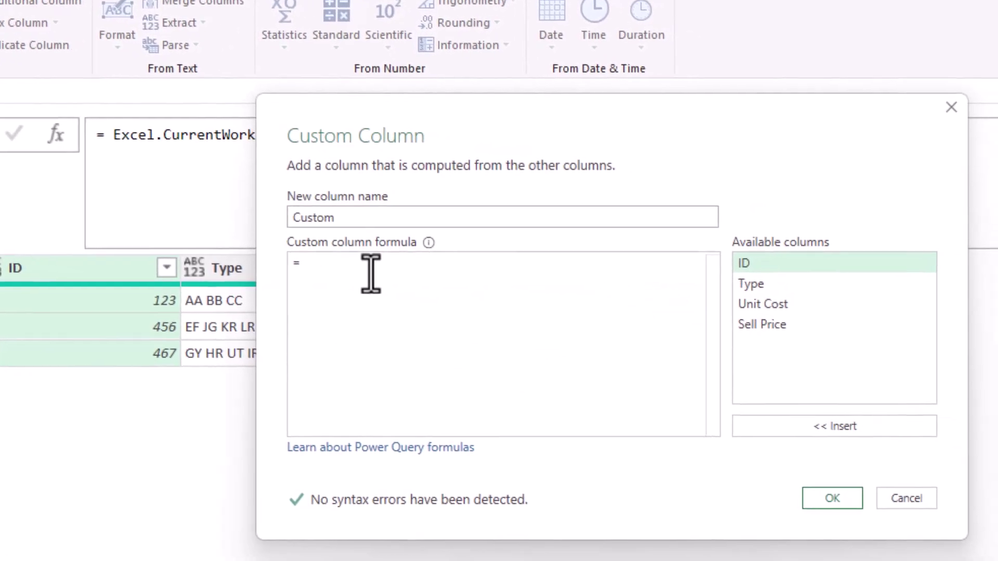
pyautogui.write(' rec')
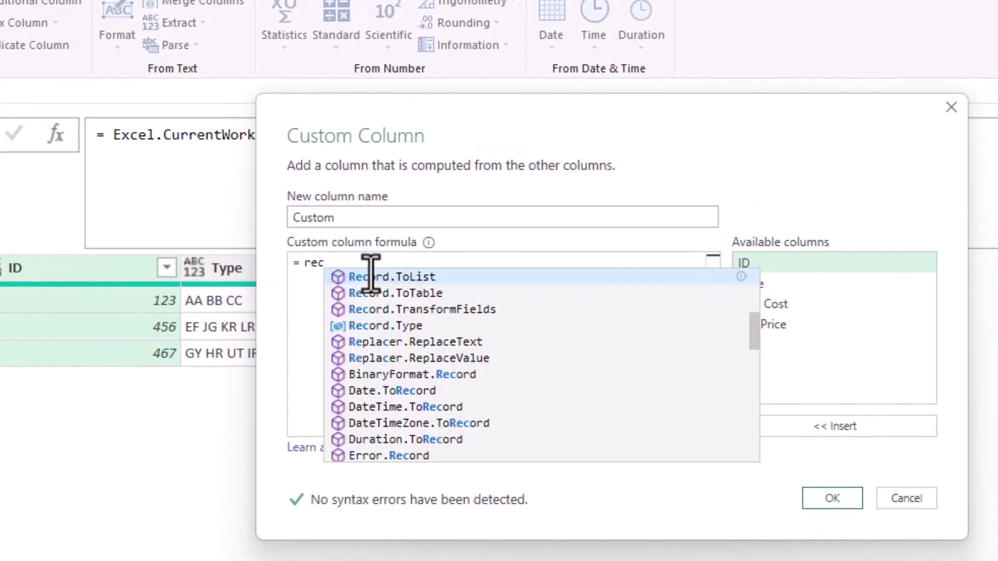
pyautogui.click(425, 274)
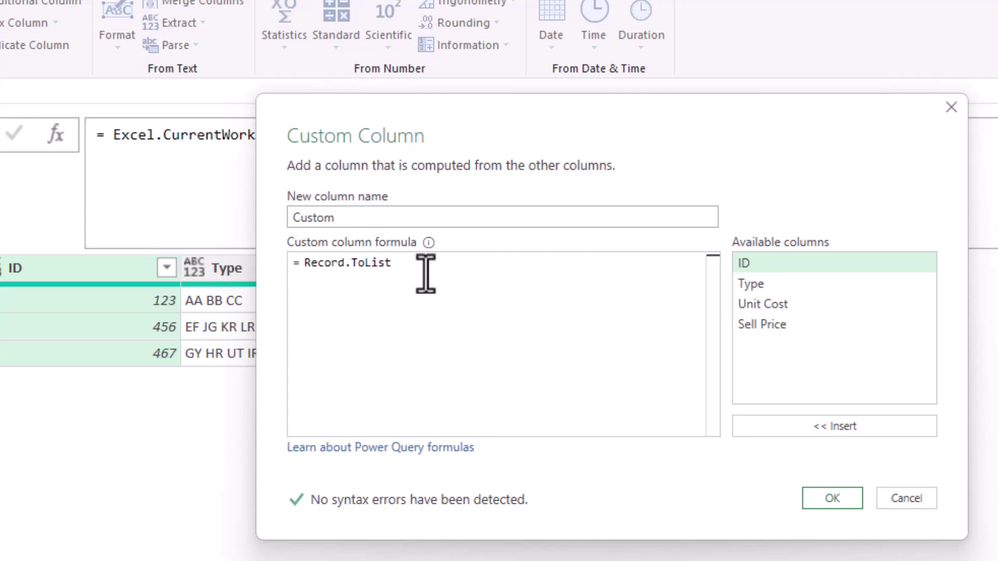
pyautogui.write('(')
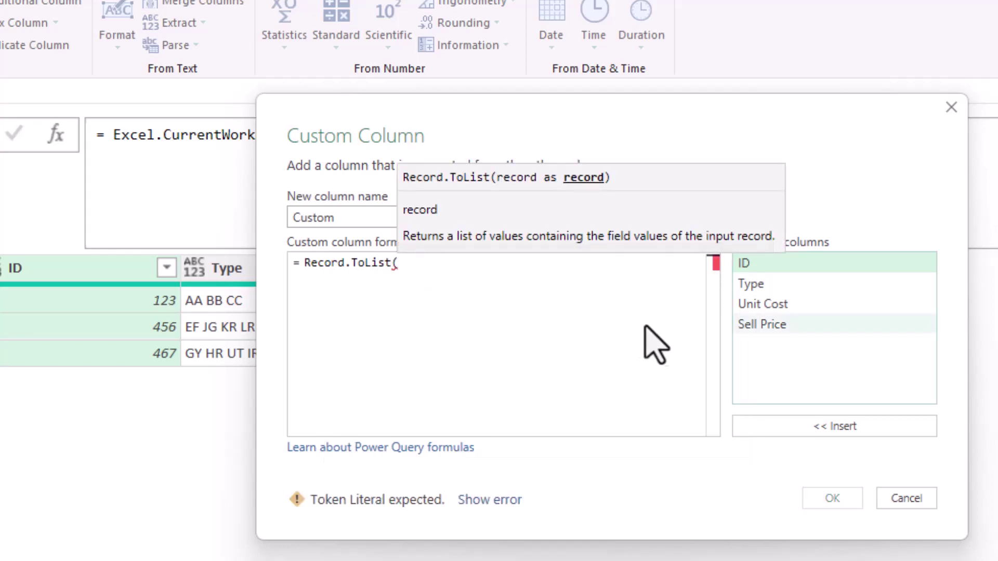
pyautogui.write('_')
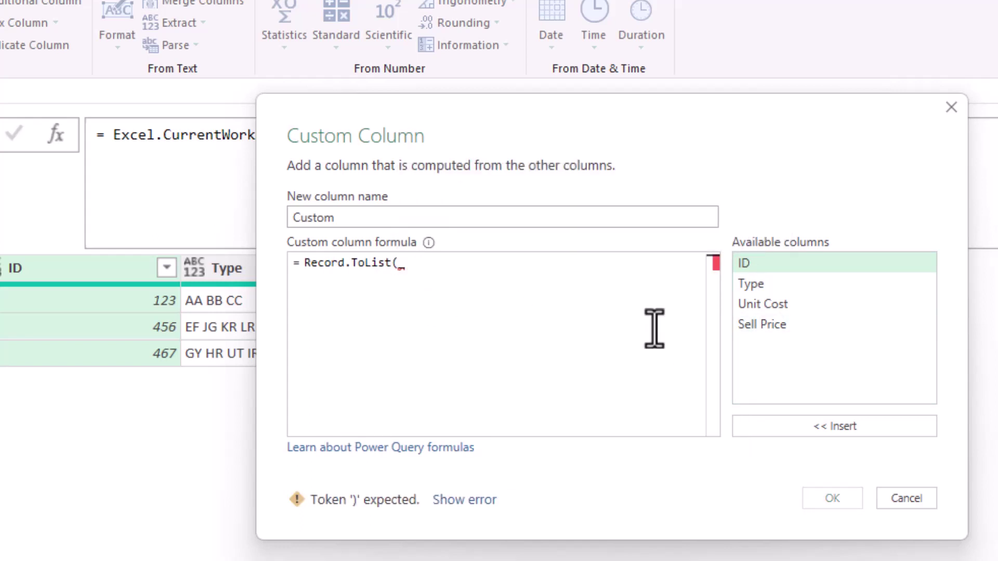
pyautogui.write(')')
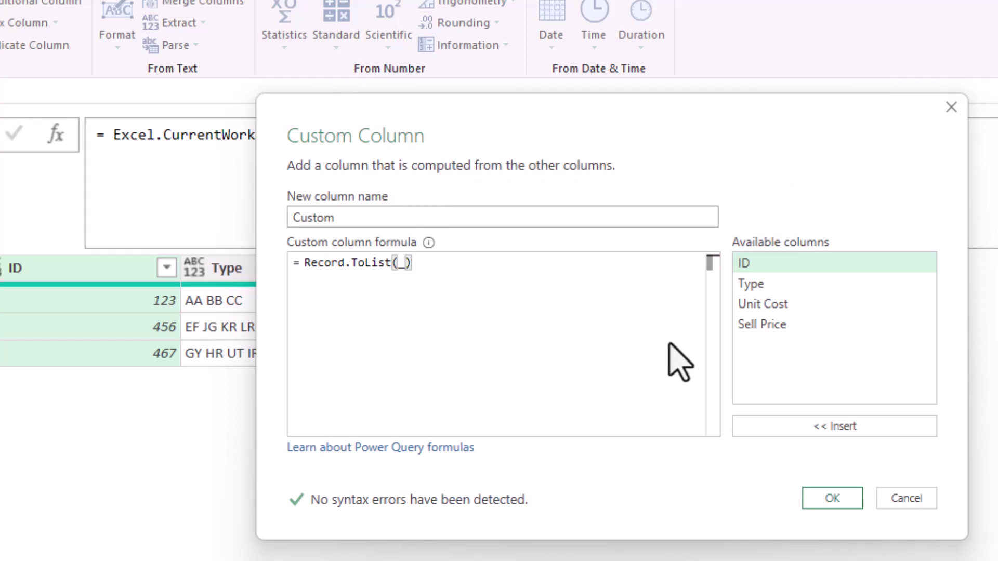
pyautogui.click(826, 503)
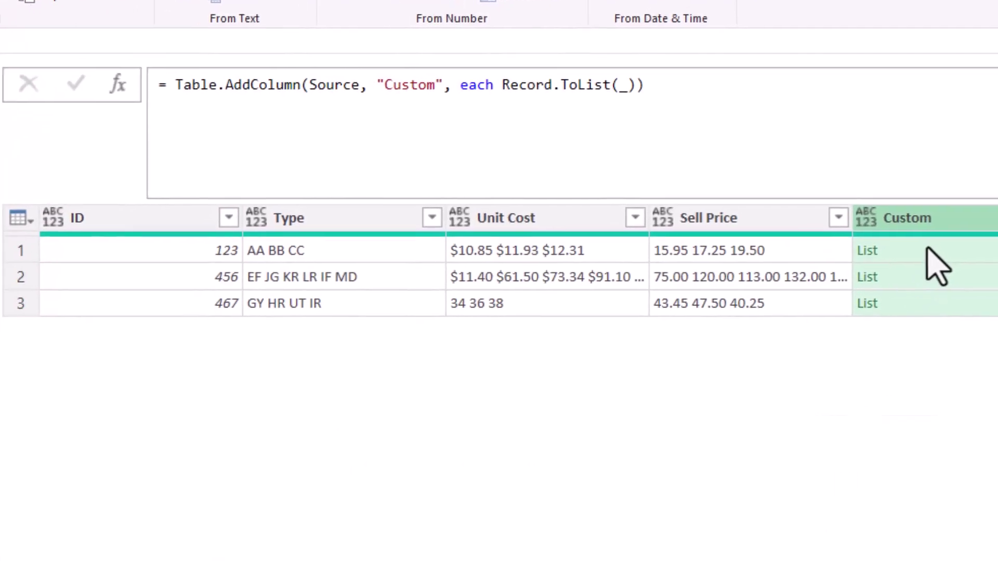
# Preview the first row's Custom list, then start a second custom column, Custom.1.
pyautogui.click(872, 296)
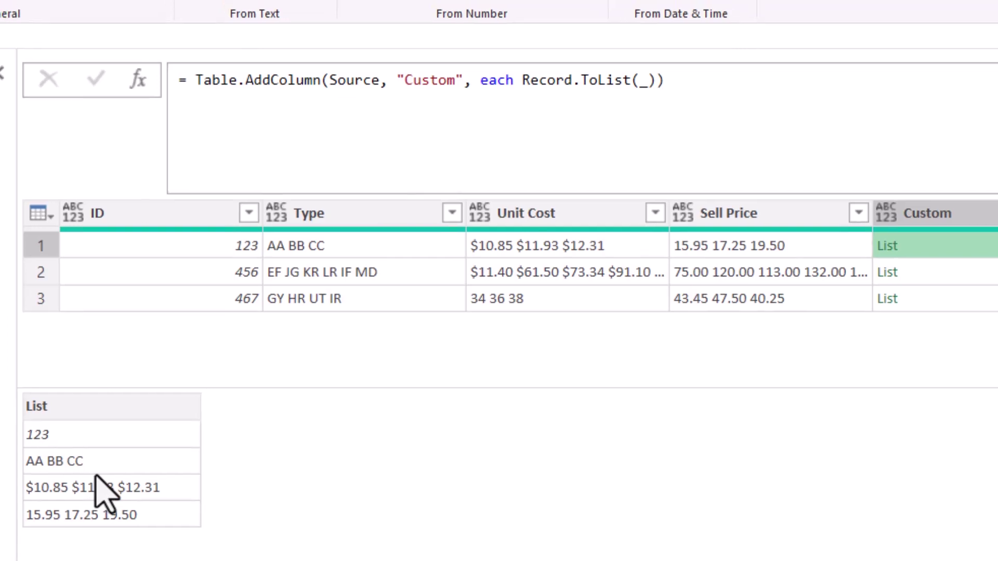
pyautogui.click(41, 74)
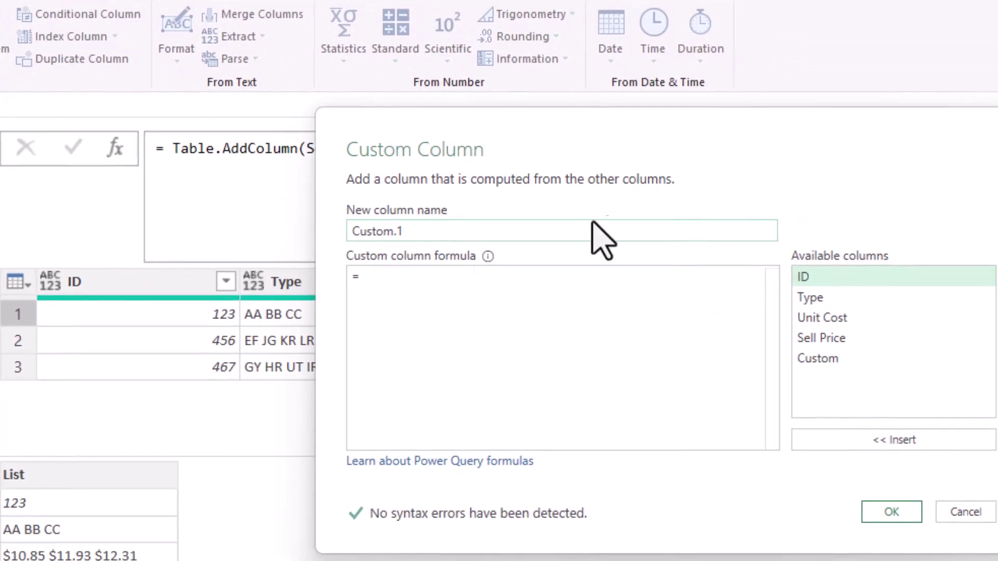
# Build the Custom.1 formula List.Transform([Custom], each Text.Split(_, " ")).
pyautogui.click(530, 293)
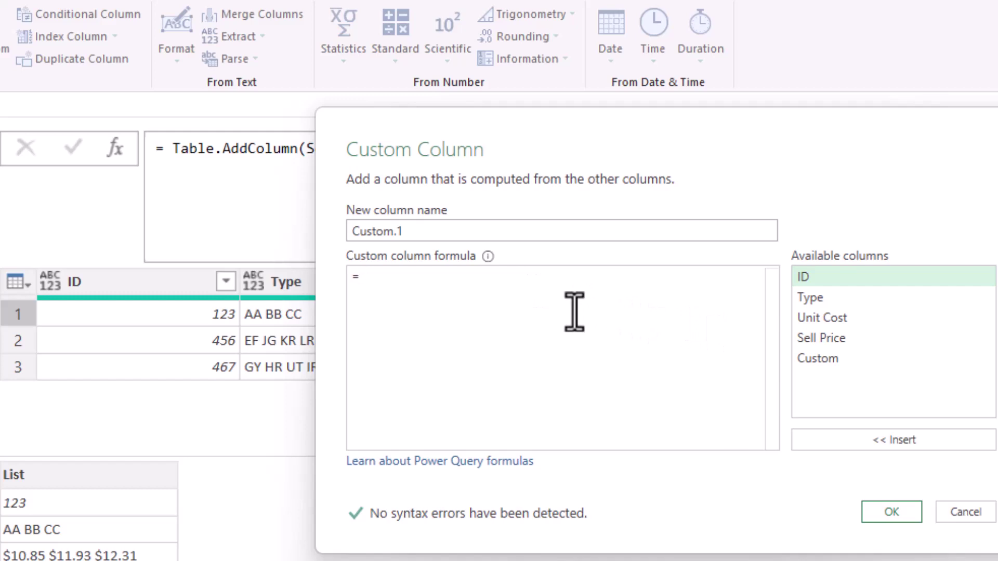
pyautogui.write('Lis')
pyautogui.write('t.Tr')
pyautogui.press('Tab')
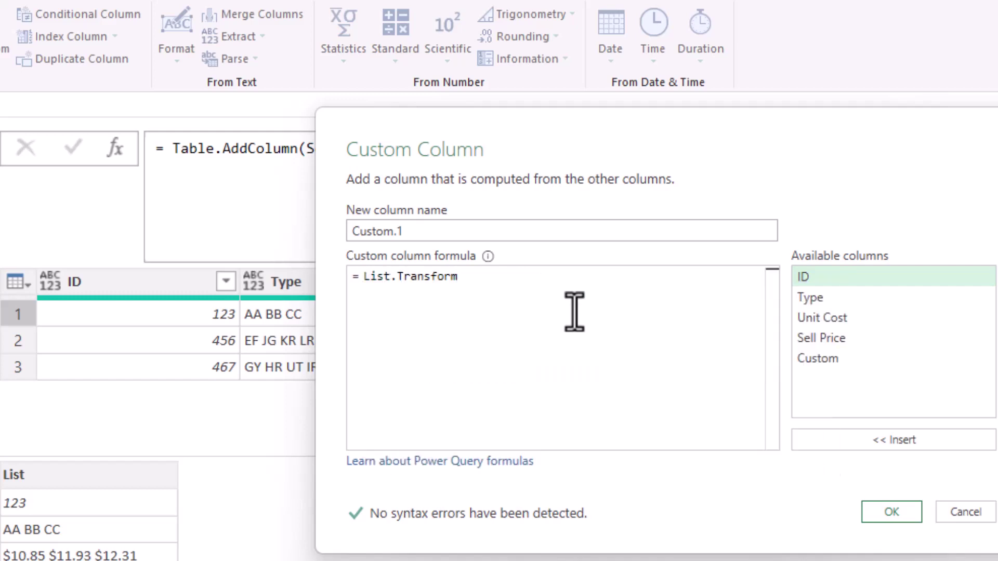
pyautogui.write('(')
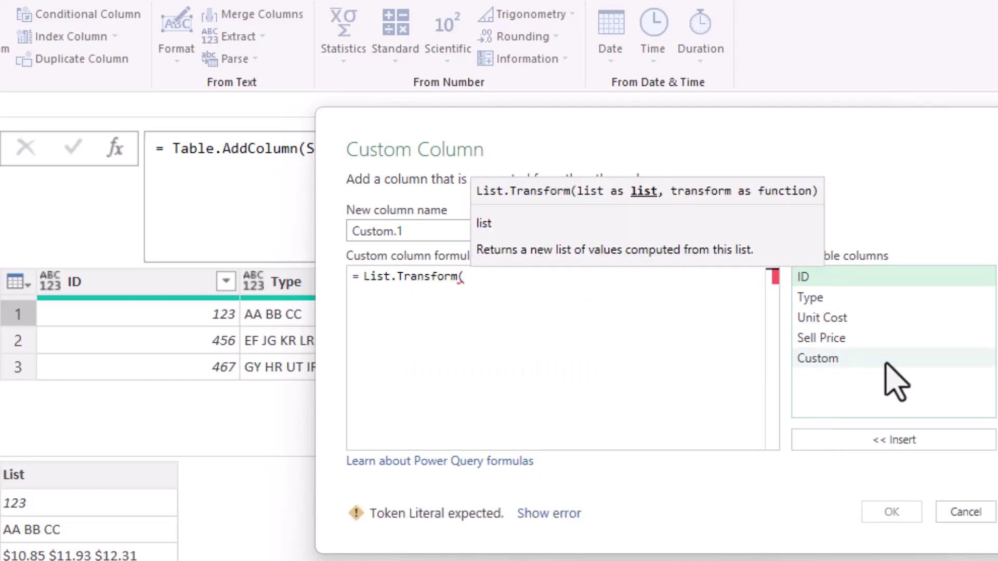
pyautogui.doubleClick(817, 361)
pyautogui.write(', ')
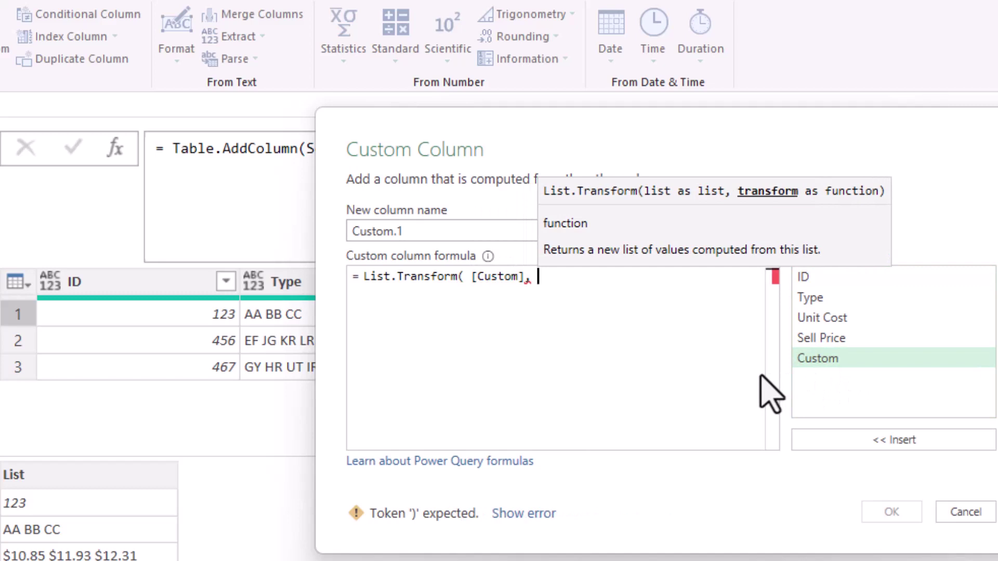
pyautogui.write('each ')
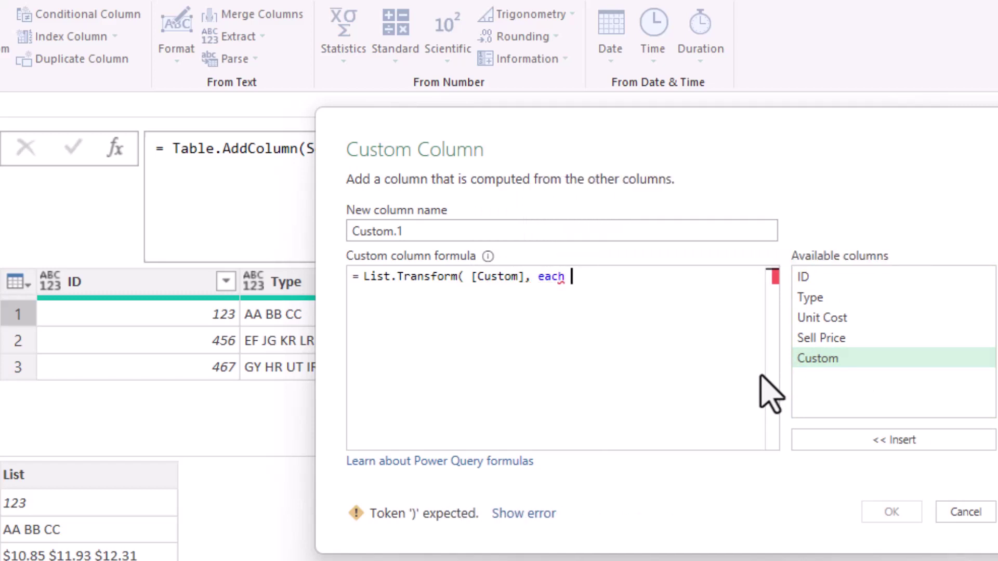
pyautogui.write('ty')
pyautogui.press('BackSpace')
pyautogui.write('ry ')
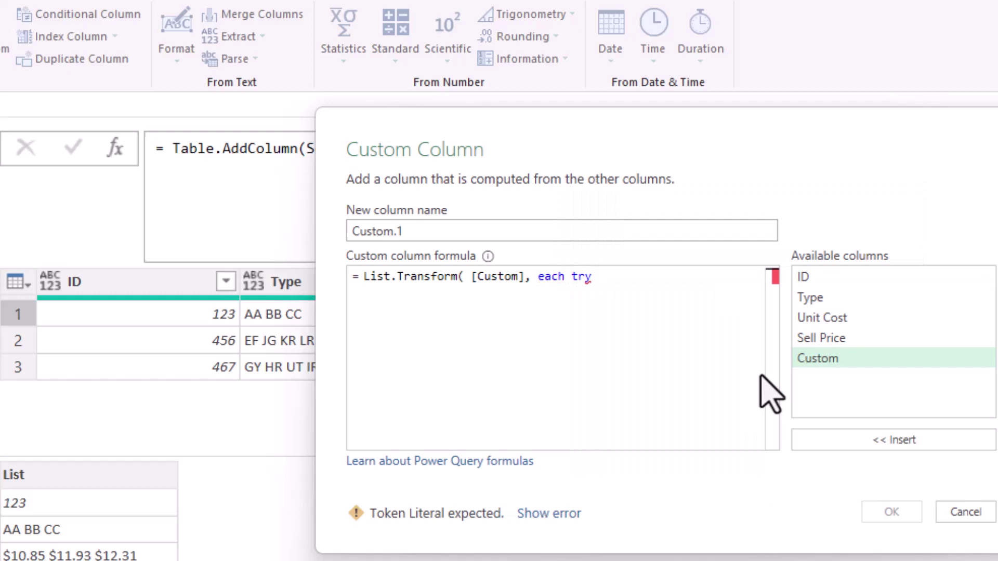
pyautogui.write('text')
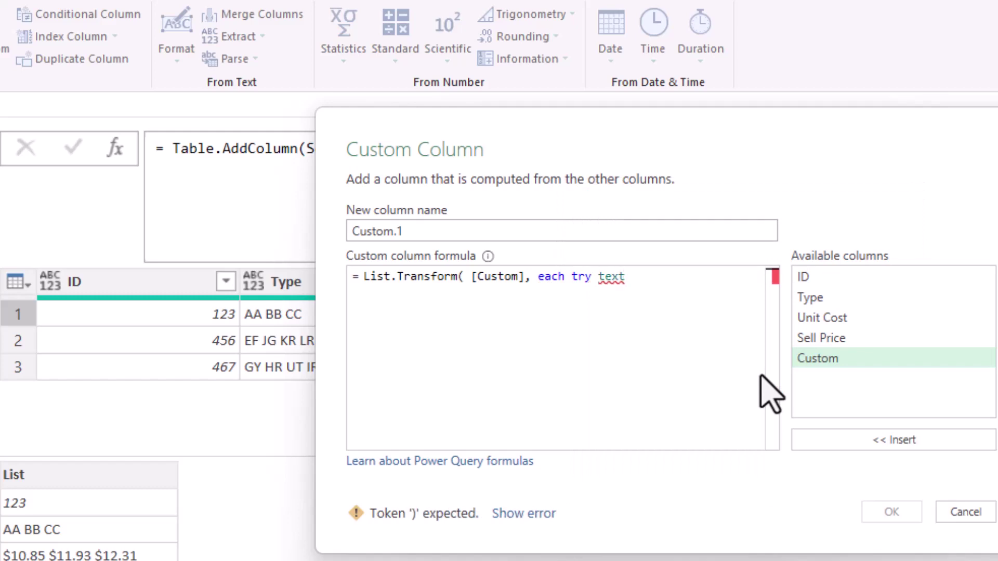
pyautogui.write('.')
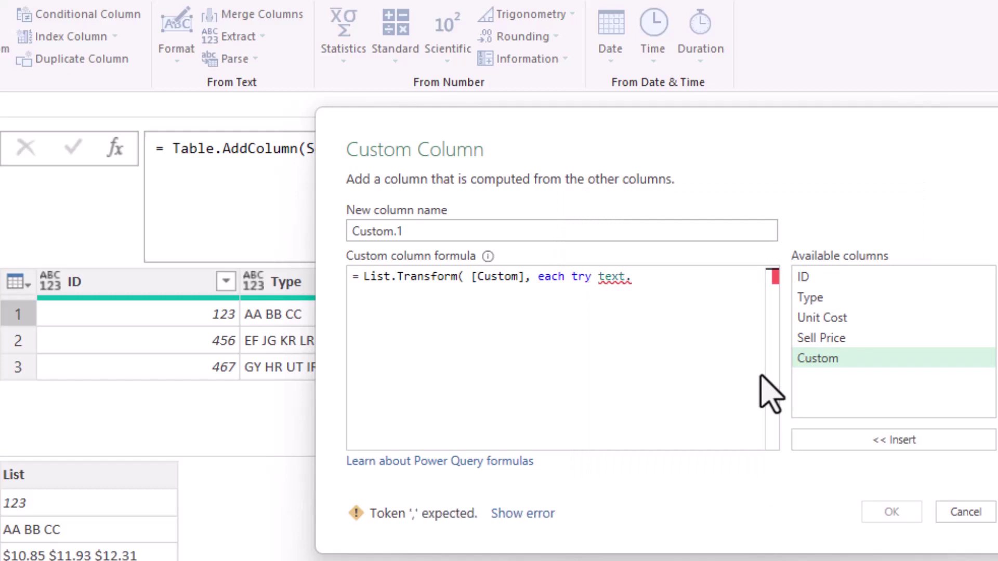
pyautogui.press('BackSpace')
pyautogui.press('BackSpace')
pyautogui.press('BackSpace')
pyautogui.press('BackSpace')
pyautogui.press('BackSpace')
pyautogui.press('BackSpace')
pyautogui.press('BackSpace')
pyautogui.press('BackSpace')
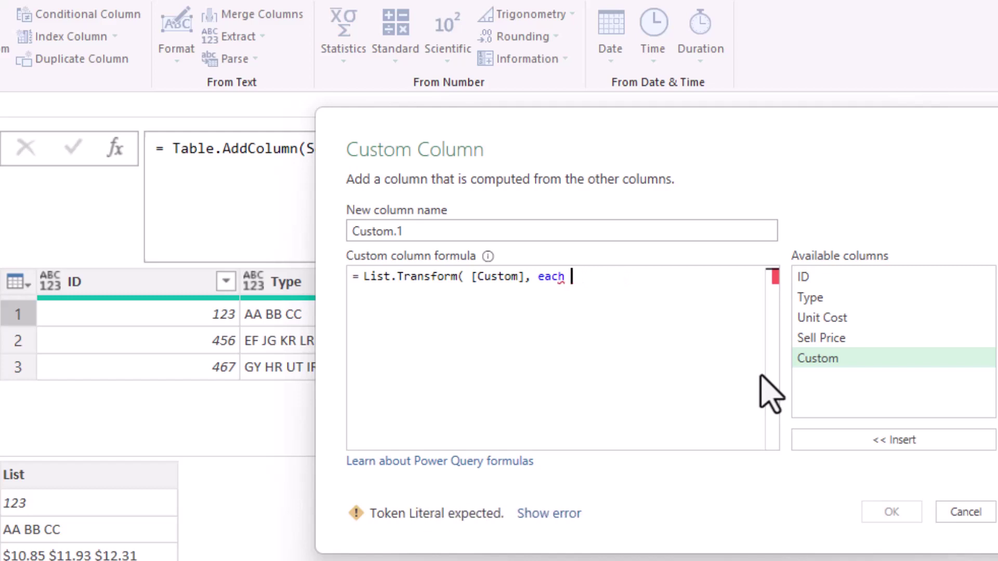
pyautogui.write('Text.')
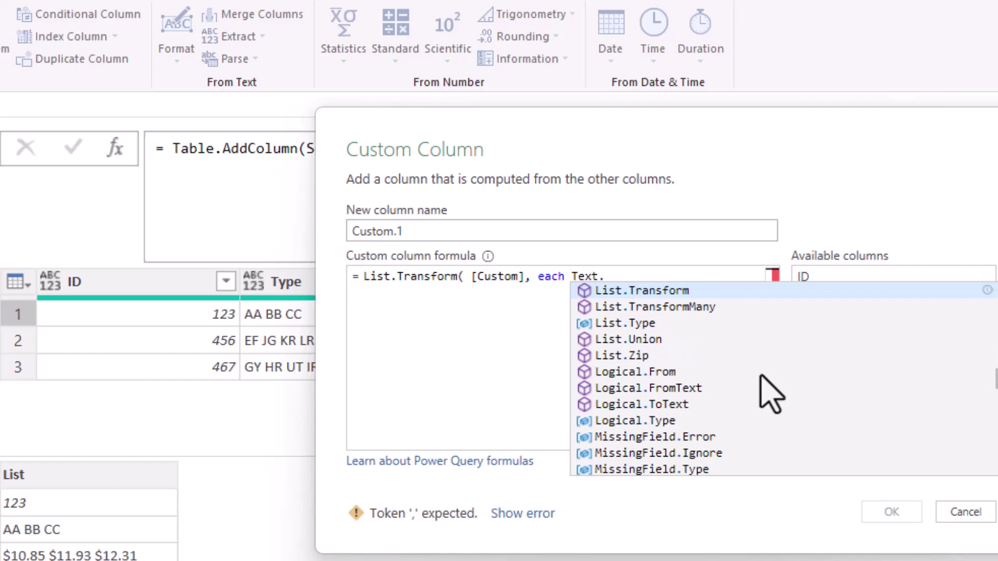
pyautogui.write('sp')
pyautogui.press('Tab')
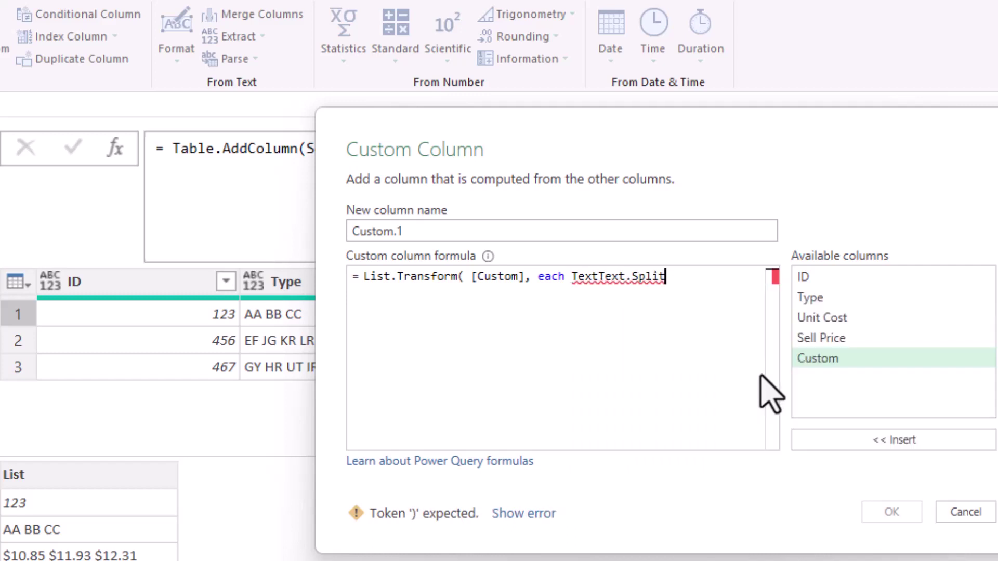
pyautogui.hotkey('ctrl', 'z')
pyautogui.press('BackSpace')
pyautogui.press('BackSpace')
pyautogui.press('BackSpace')
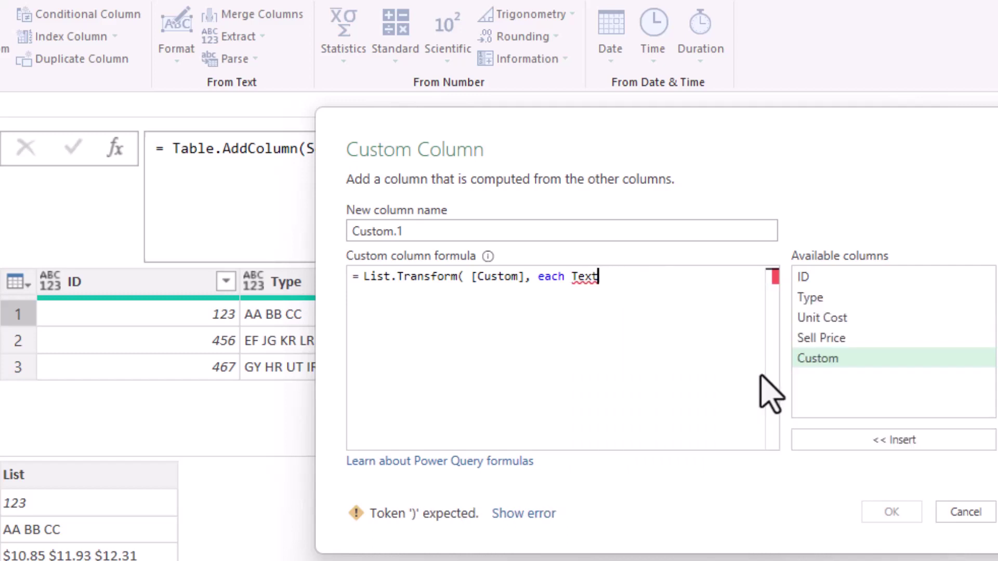
pyautogui.press('BackSpace')
pyautogui.write('.Sp')
pyautogui.press('Tab')
pyautogui.write('(')
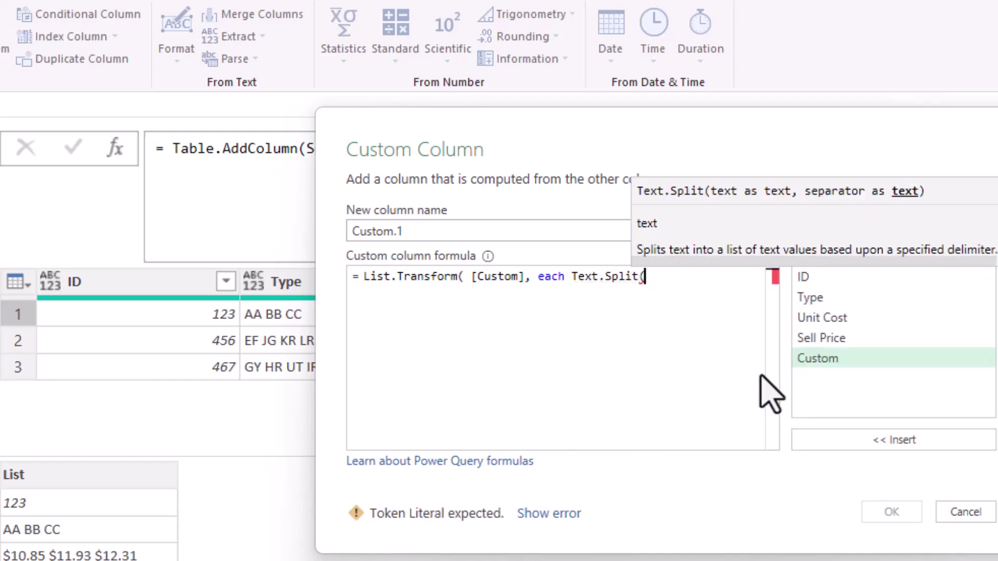
pyautogui.write('_, ')
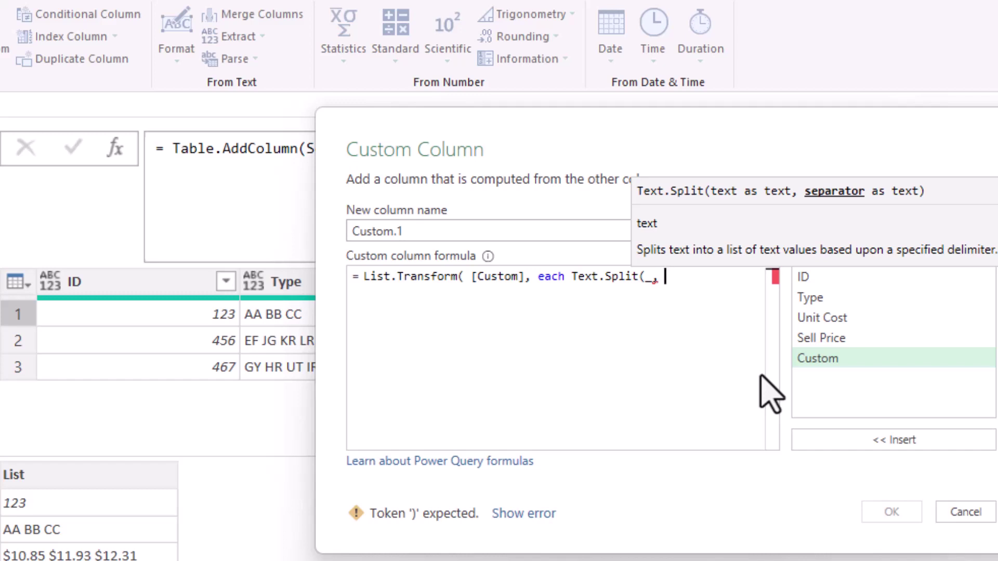
pyautogui.write('" ")')
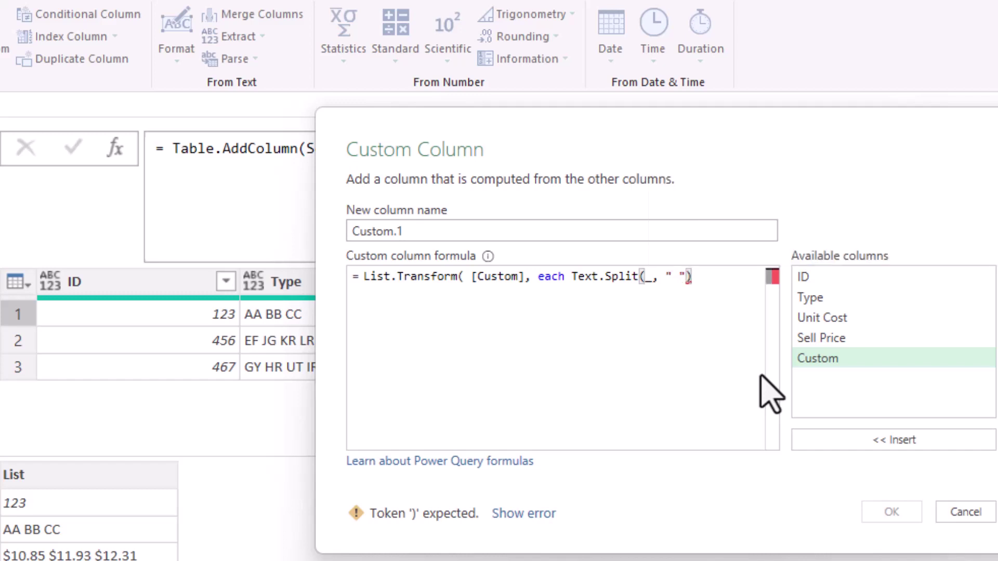
pyautogui.write('  )')
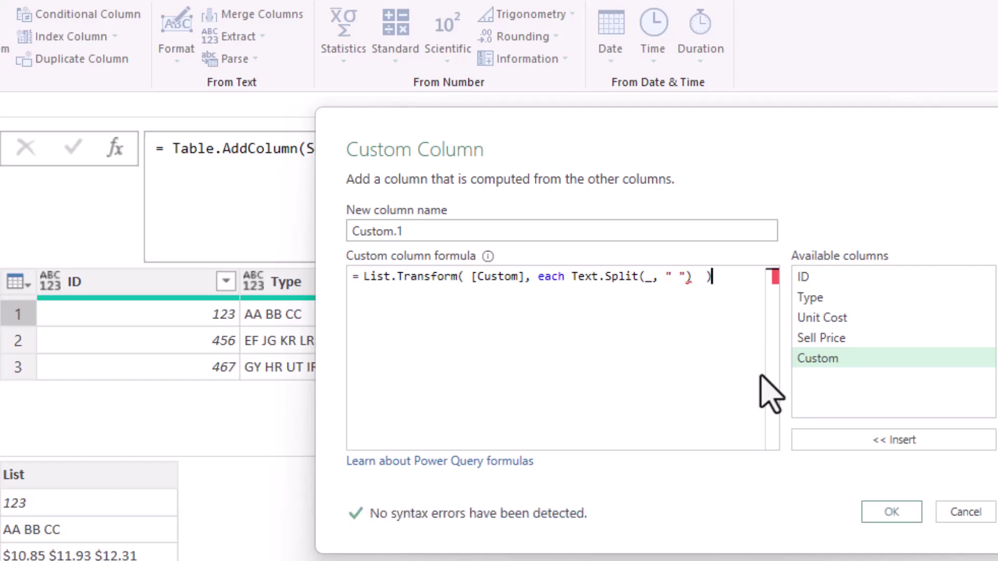
# Wrap the split as try Text.Split(_, " ") otherwise {_} and create Custom.1.
pyautogui.press('Left')
pyautogui.press('Left')
pyautogui.press('Left')
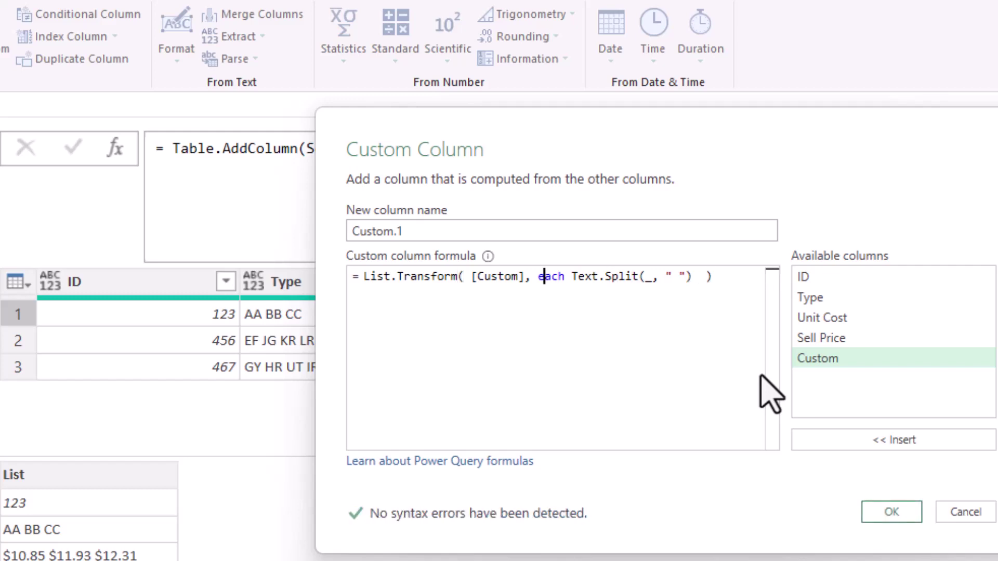
pyautogui.press('Left')
pyautogui.press('Left')
pyautogui.press('Left')
pyautogui.press('Right')
pyautogui.press('Right')
pyautogui.press('Right')
pyautogui.write('tt')
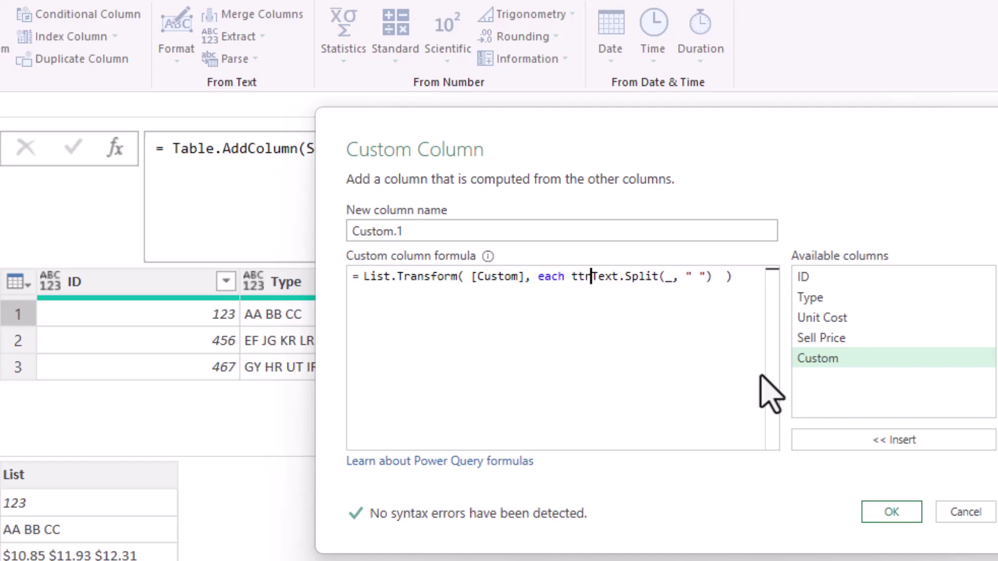
pyautogui.press('BackSpace')
pyautogui.write('ry')
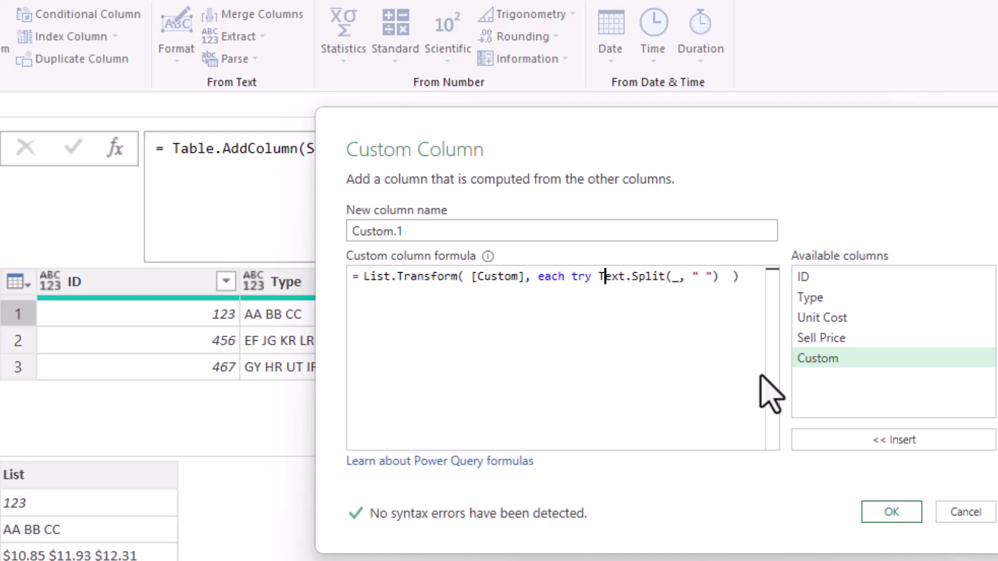
pyautogui.press('Right')
pyautogui.press('Right')
pyautogui.press('End')
pyautogui.press('Left')
pyautogui.press('Left')
pyautogui.press('Left')
pyautogui.write('other')
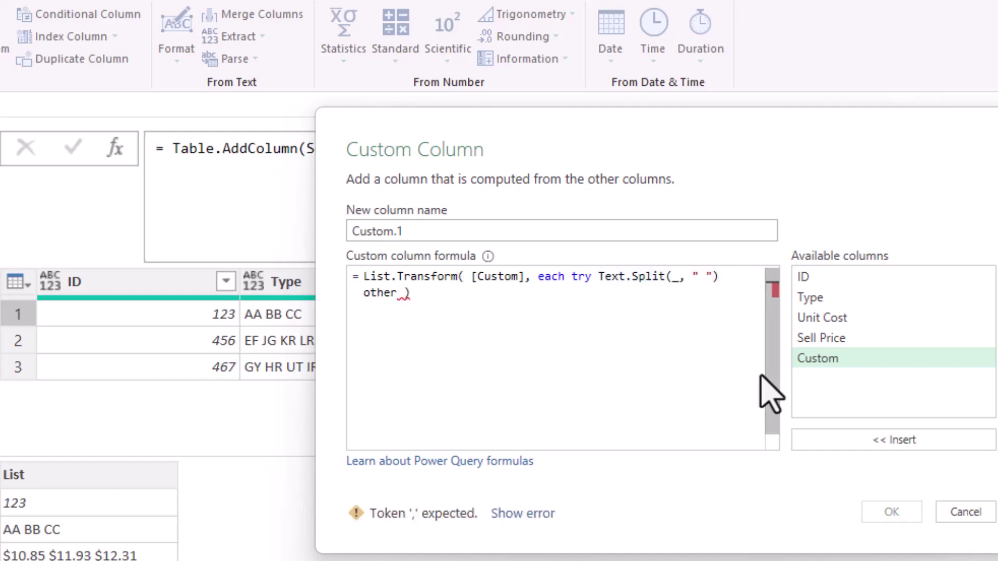
pyautogui.write('wise')
pyautogui.press('BackSpace')
pyautogui.press('BackSpace')
pyautogui.press('BackSpace')
pyautogui.write('ise ')
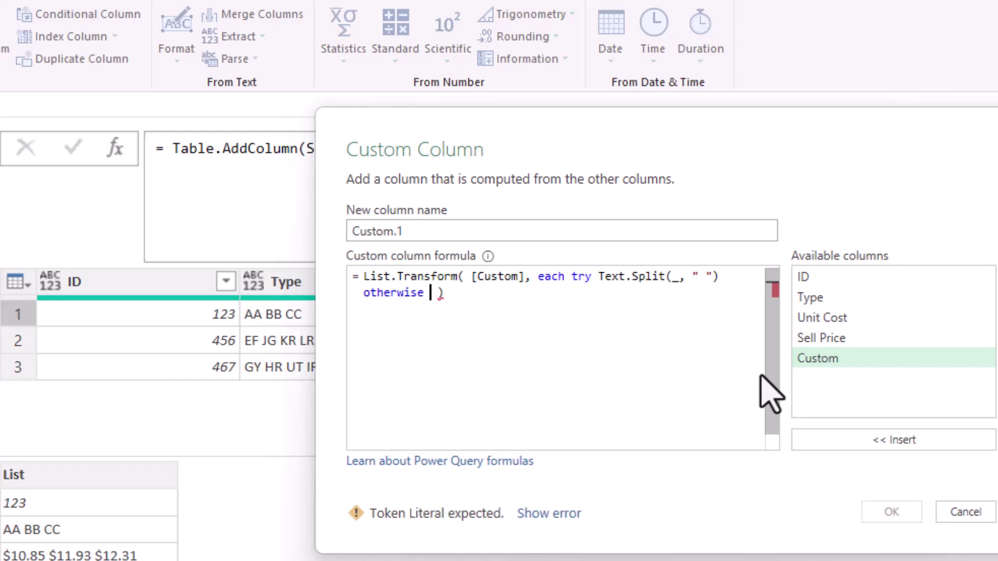
pyautogui.write('{_}')
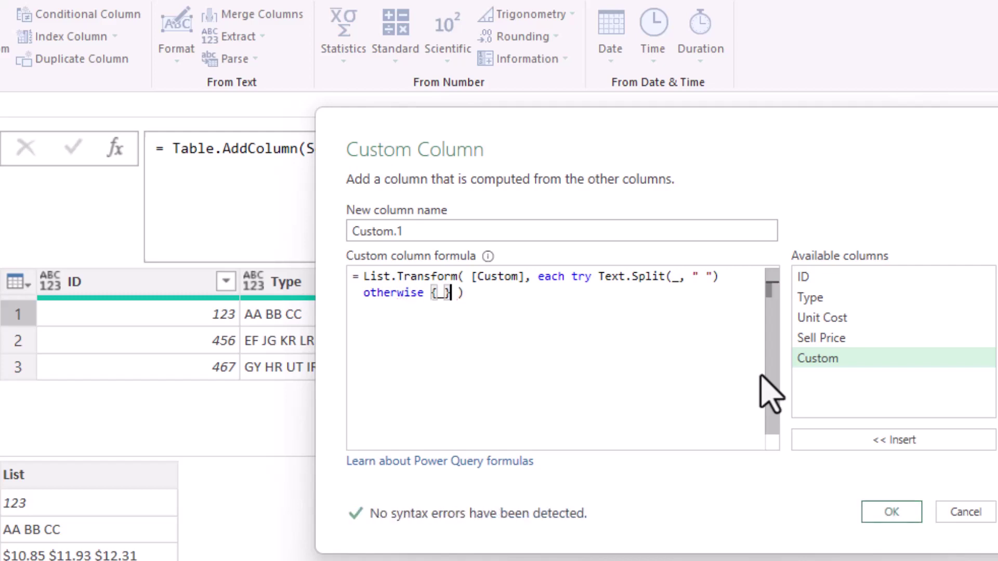
pyautogui.press('Right')
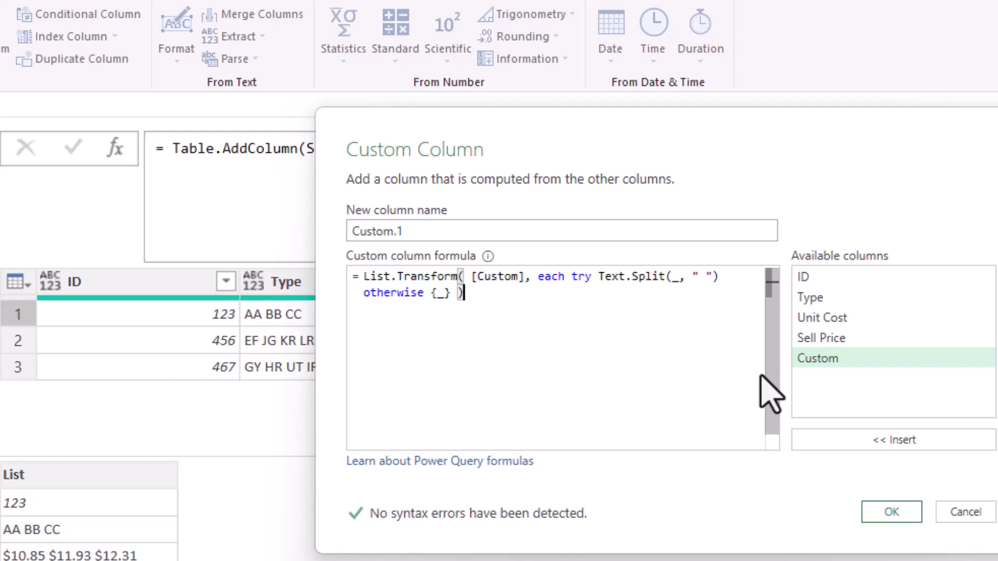
pyautogui.press('Return')
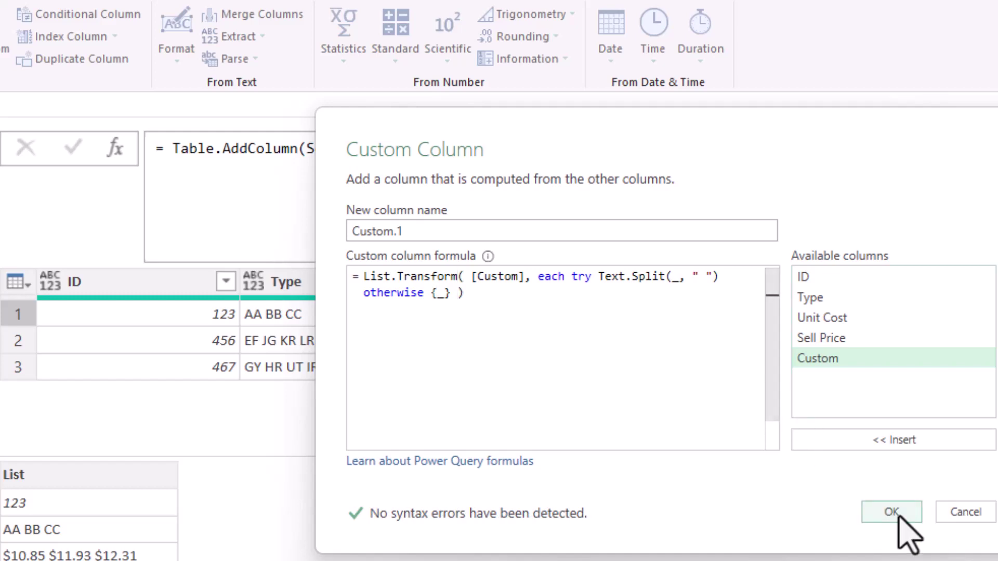
pyautogui.click(892, 512)
# Preview the Custom.1 split lists for several rows, then begin a Custom.2 column.
pyautogui.click(905, 182)
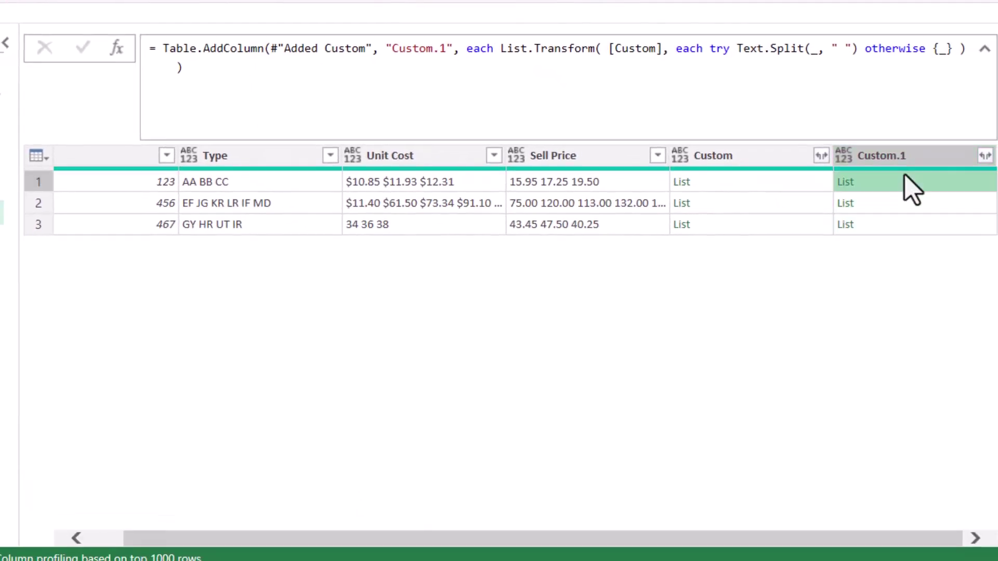
pyautogui.click(897, 201)
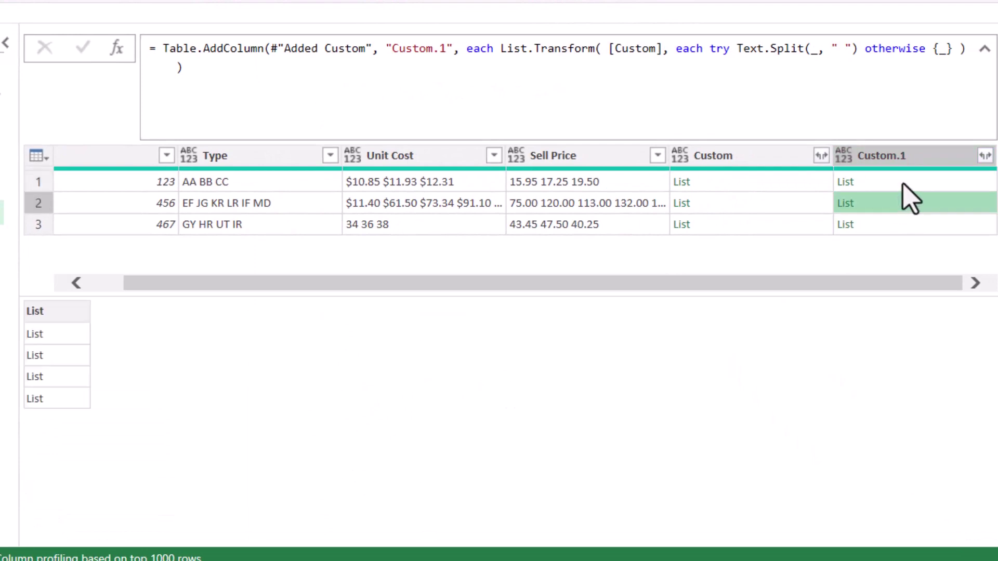
pyautogui.click(901, 184)
pyautogui.click(898, 202)
pyautogui.click(897, 224)
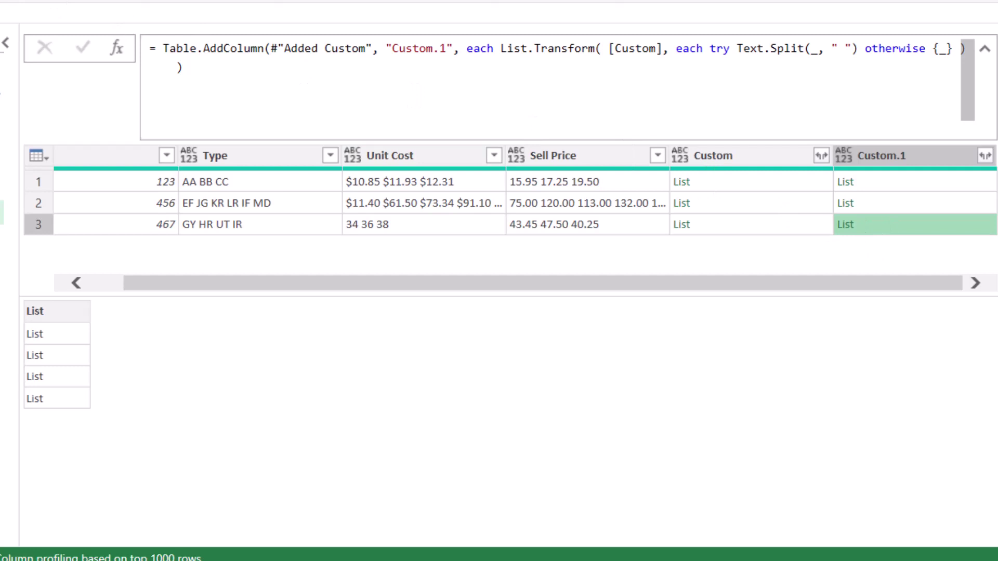
pyautogui.click(39, 9)
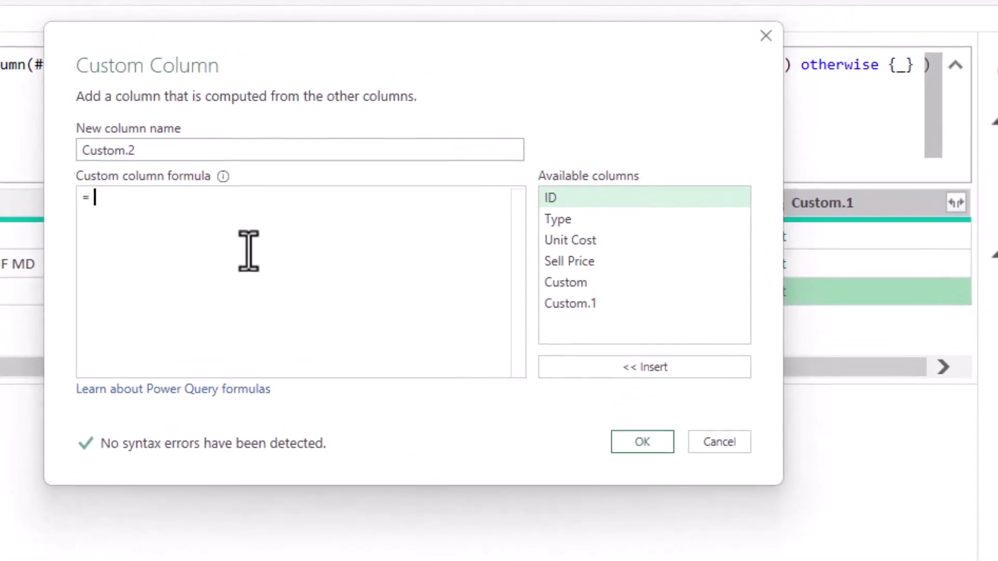
pyautogui.write('tablef')
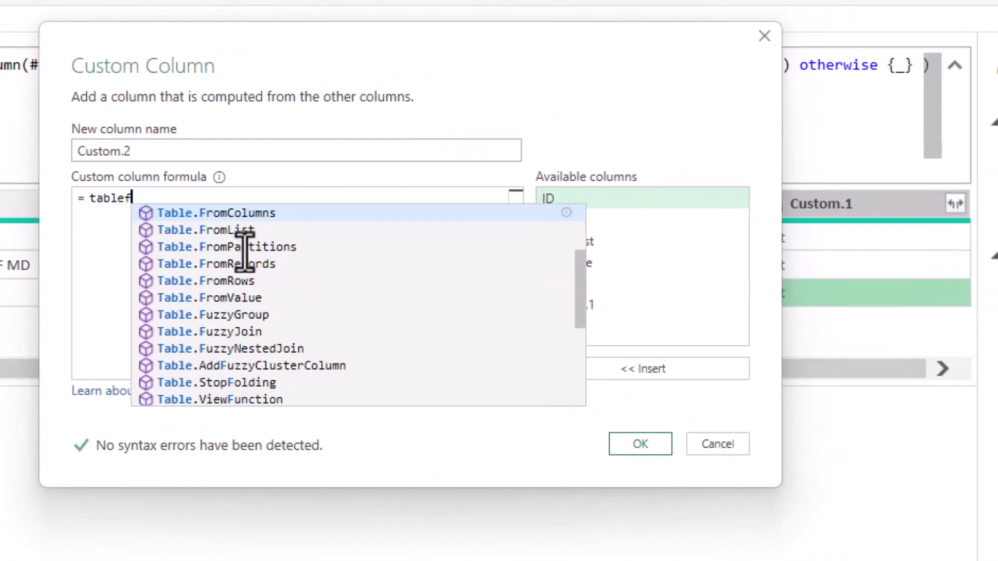
pyautogui.write('rom')
# Create Custom.2 as Table.FromColumns([Custom.1]) and preview row 1's table.
pyautogui.press('Tab')
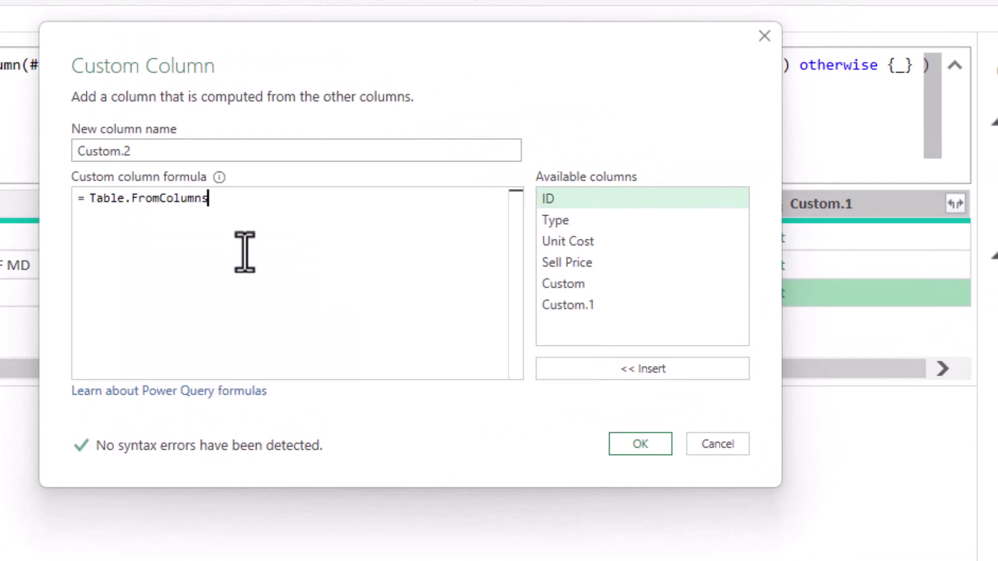
pyautogui.write('(')
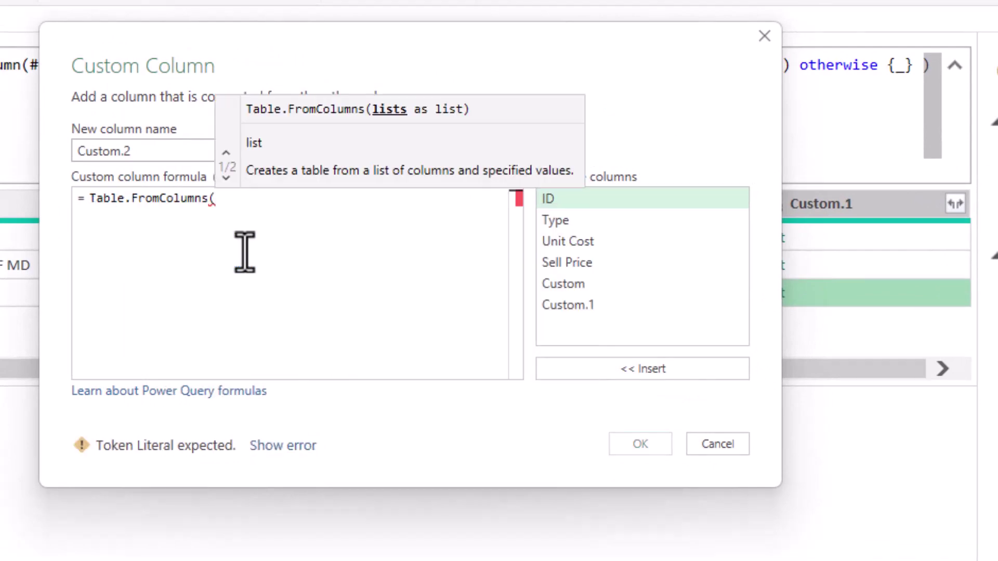
pyautogui.doubleClick(585, 304)
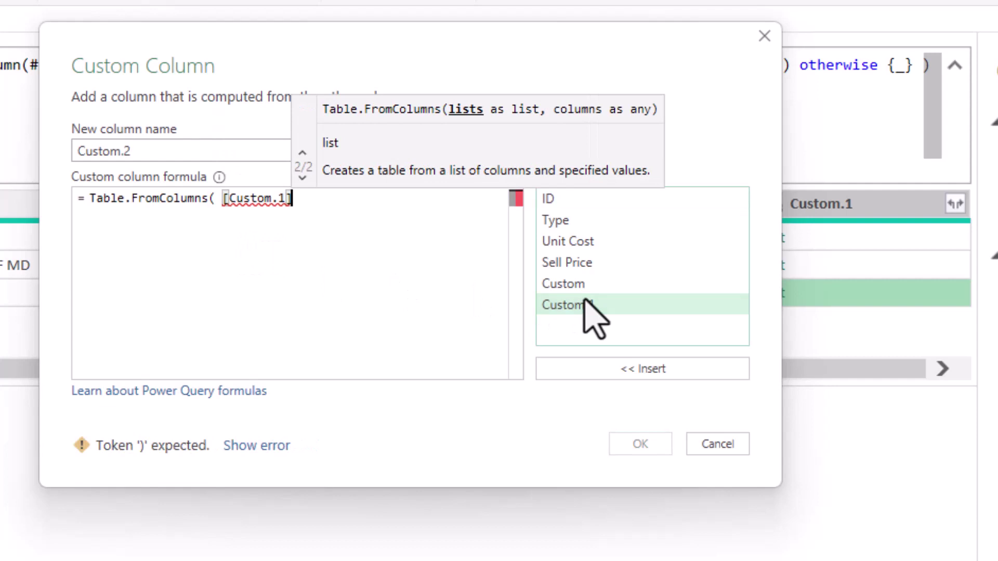
pyautogui.write(')')
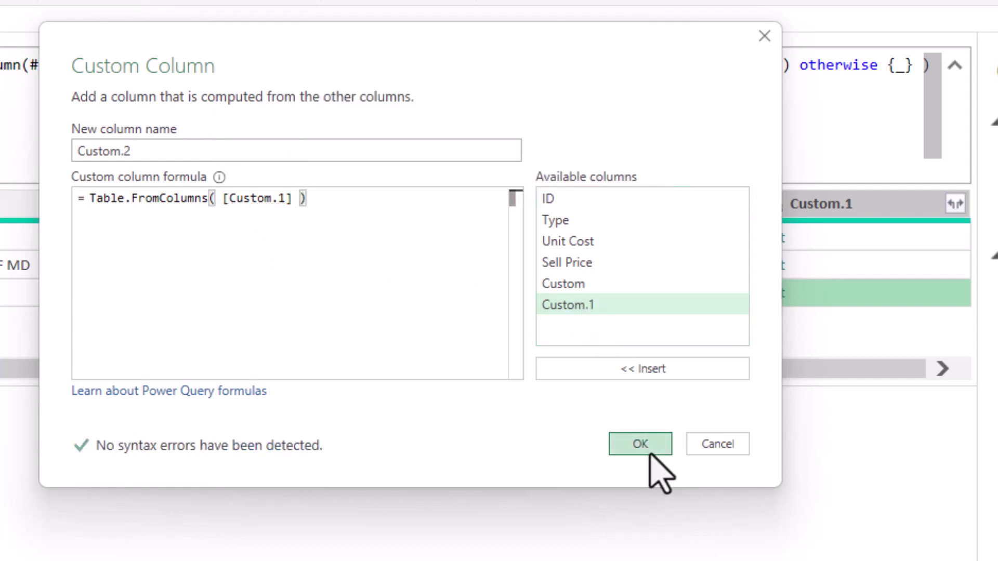
pyautogui.click(640, 444)
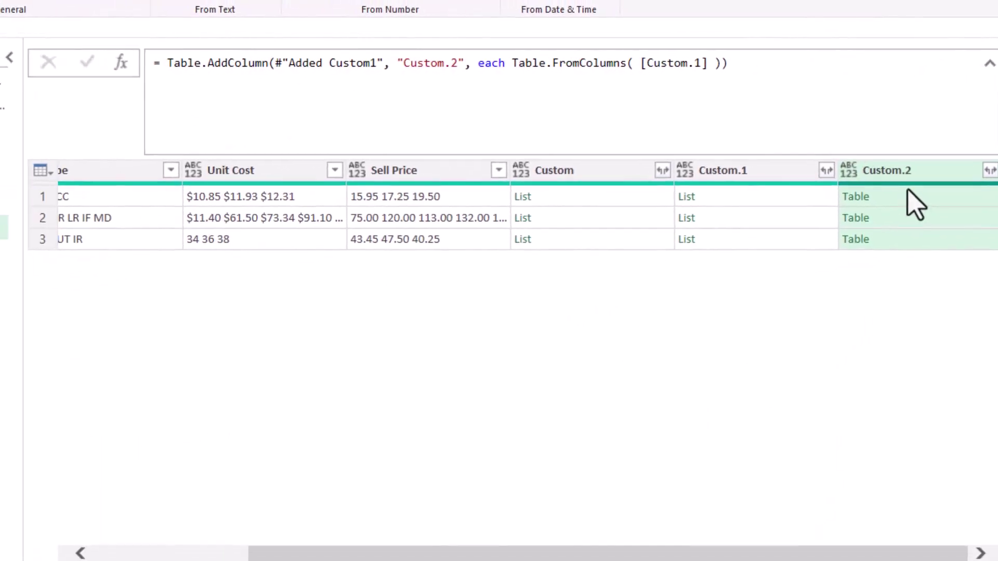
pyautogui.click(905, 198)
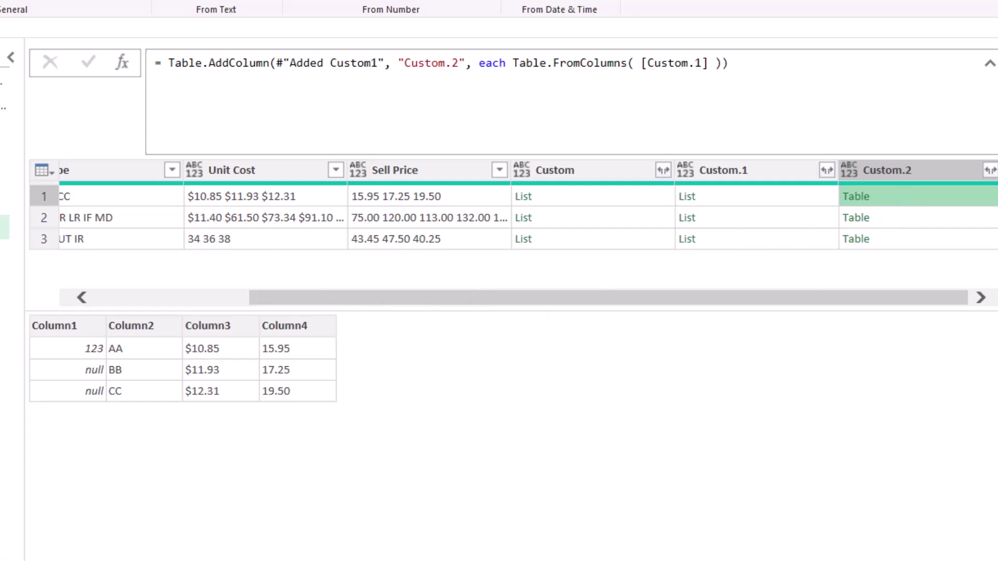
# Add Table.ColumnNames(Source) as Table.FromColumns' second argument in Custom.2's formula.
pyautogui.click(715, 63)
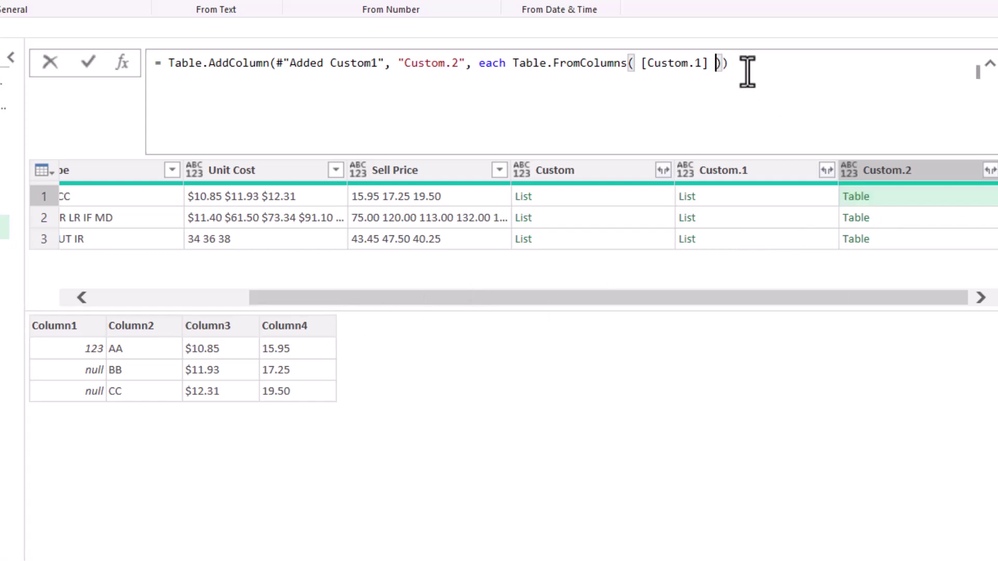
pyautogui.press('Left')
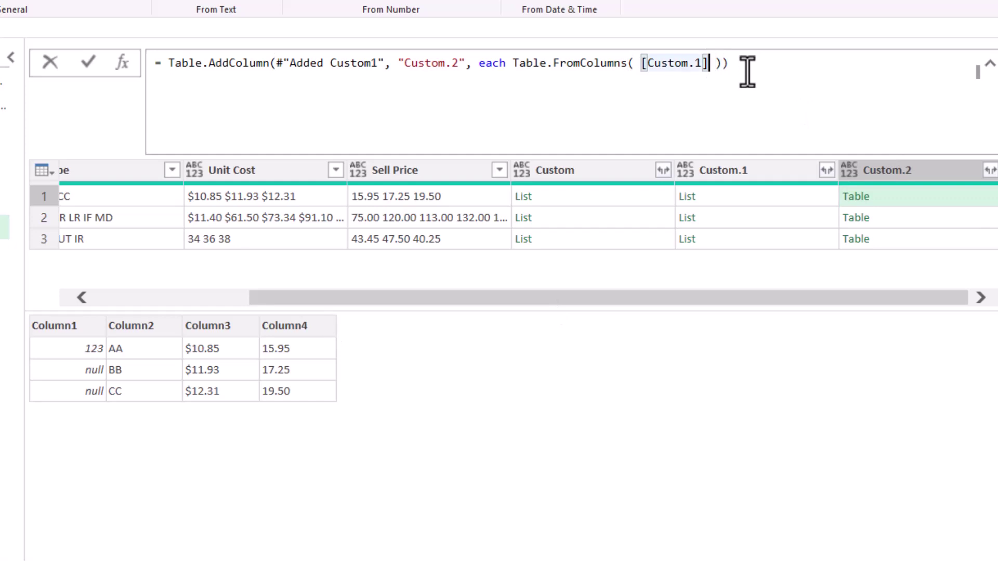
pyautogui.write(',')
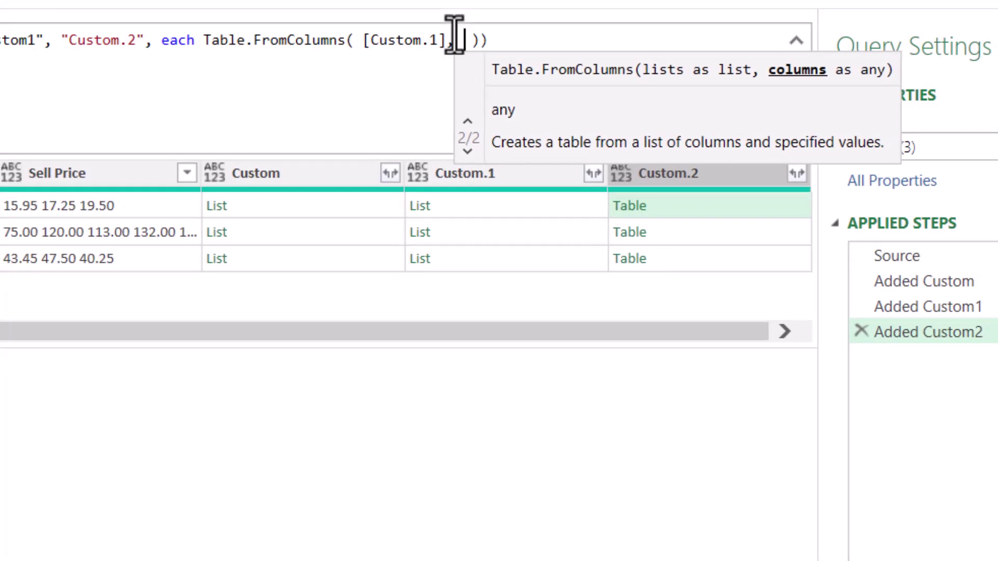
pyautogui.write(' Tab')
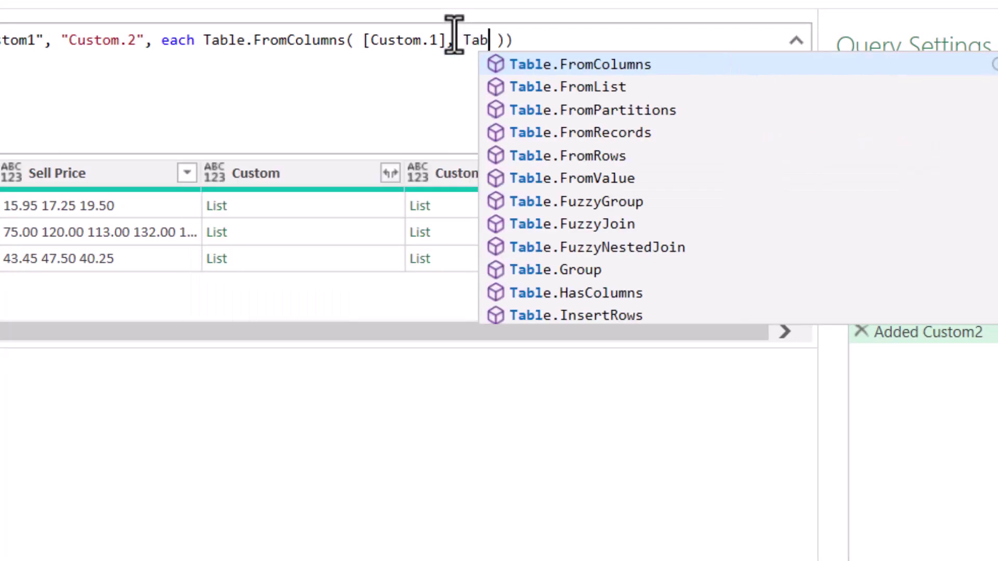
pyautogui.write('lecol')
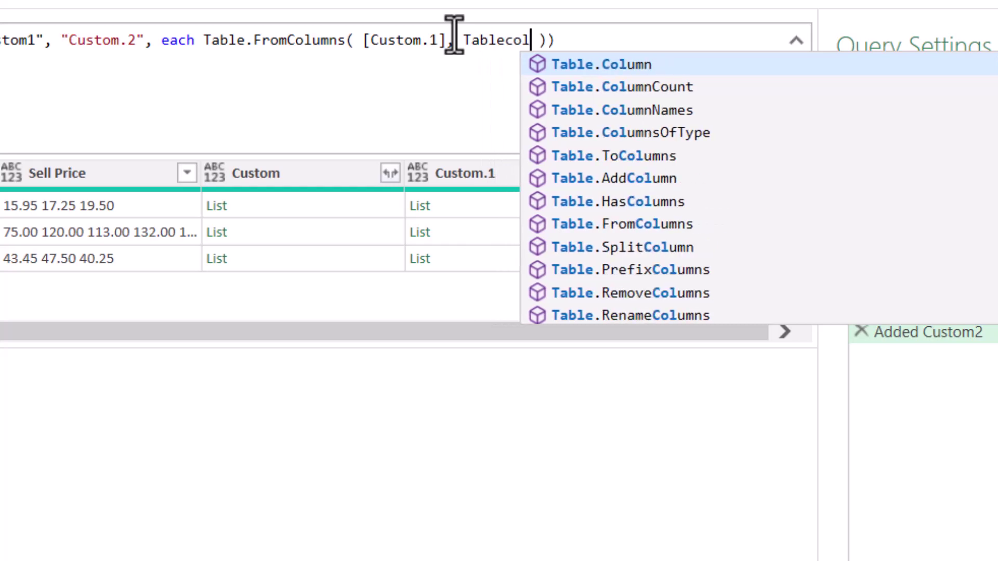
pyautogui.press('Down')
pyautogui.press('Escape')
pyautogui.press('Tab')
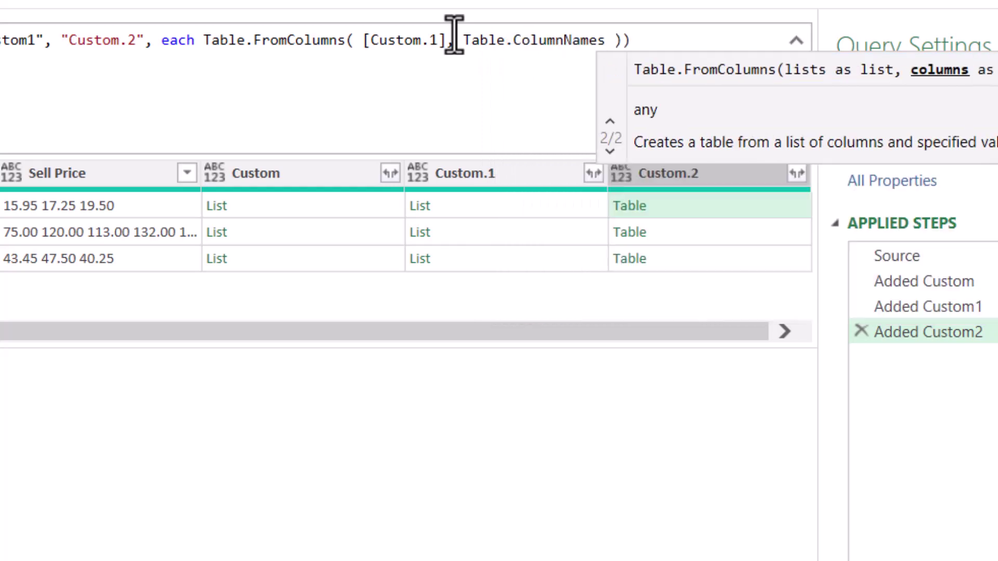
pyautogui.write('(Source)')
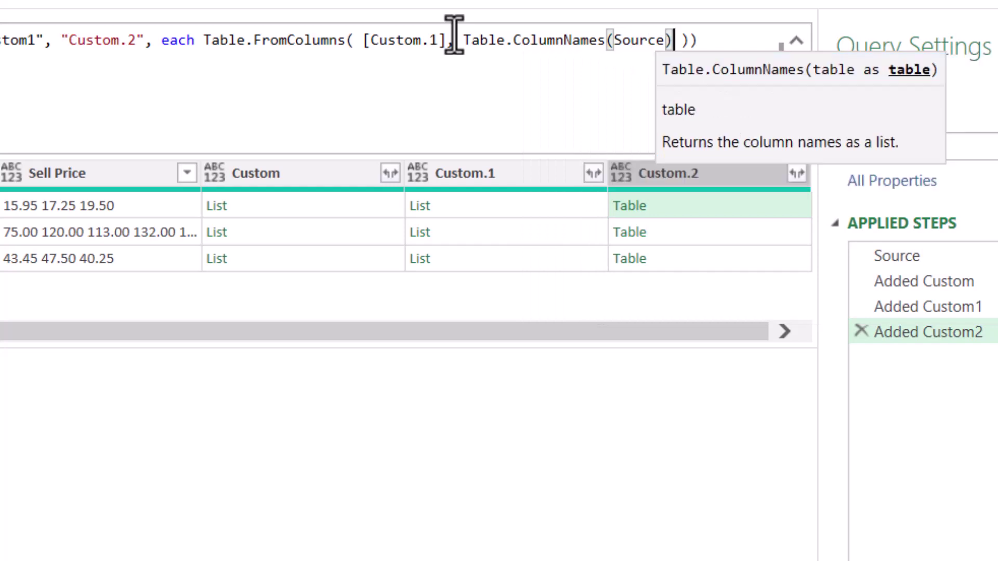
pyautogui.hotkey('shift', 'Return')
pyautogui.press('BackSpace')
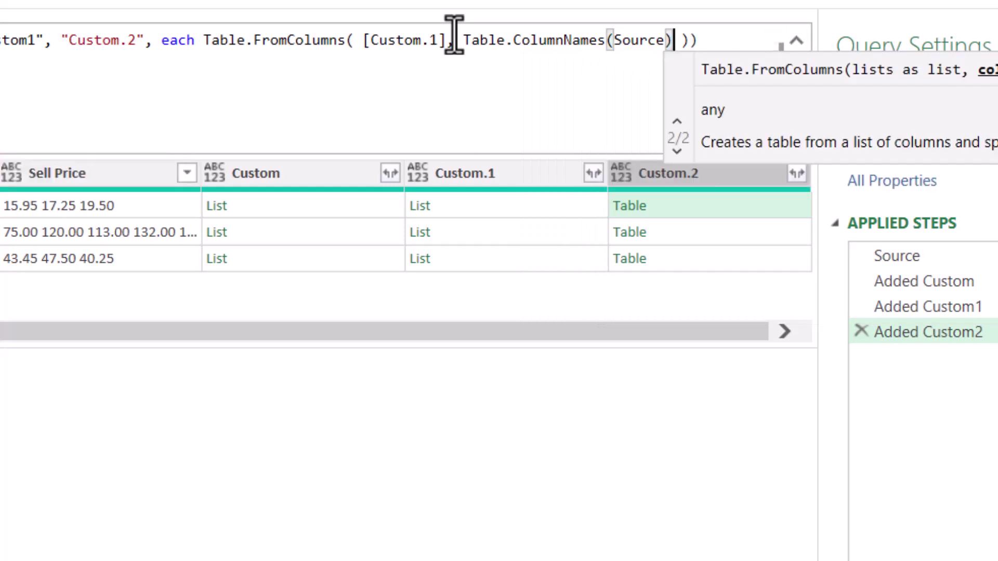
pyautogui.press('Return')
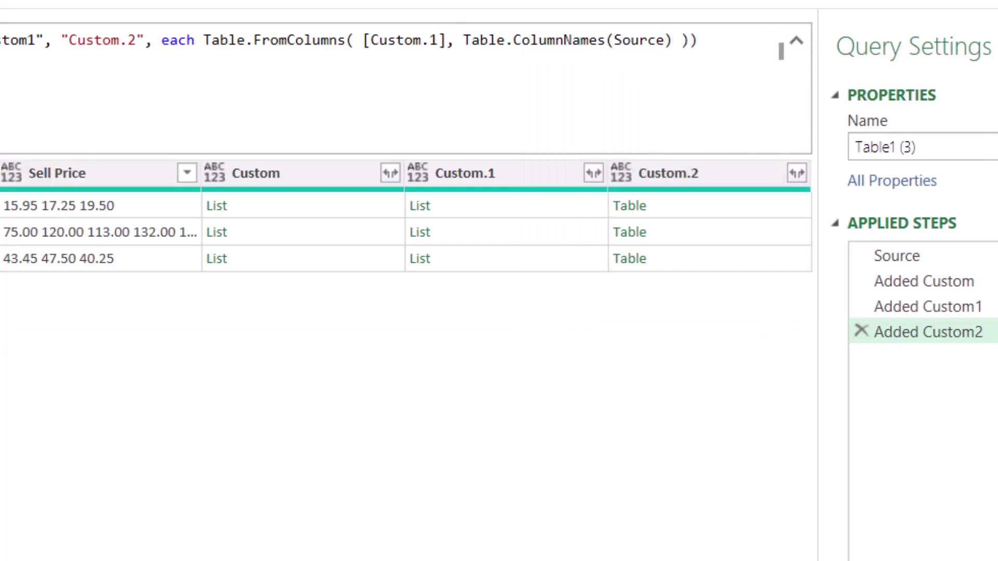
# Keep only Custom.2 and expand it into ID, Type, Unit Cost and Sell Price.
pyautogui.click(887, 198)
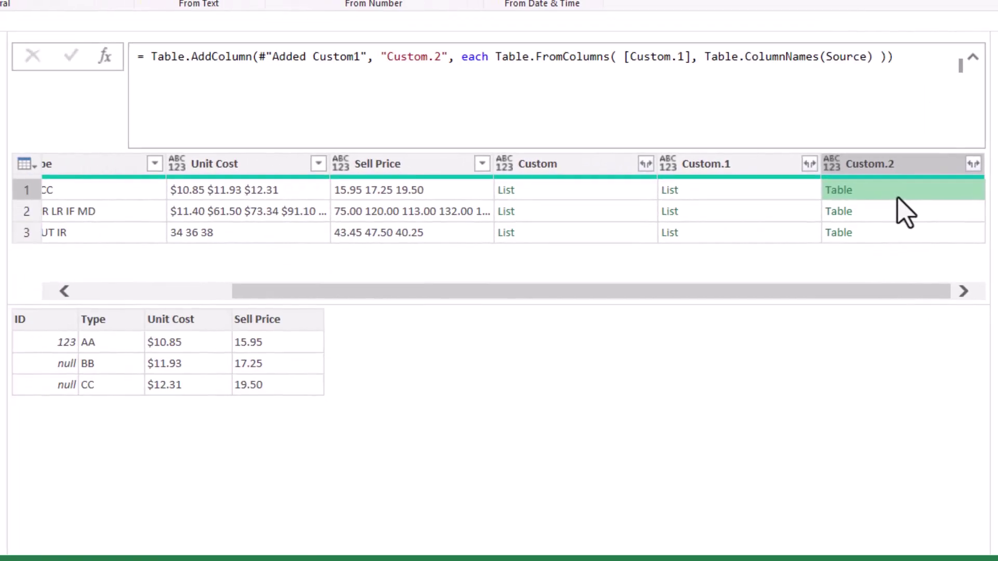
pyautogui.rightClick(891, 168)
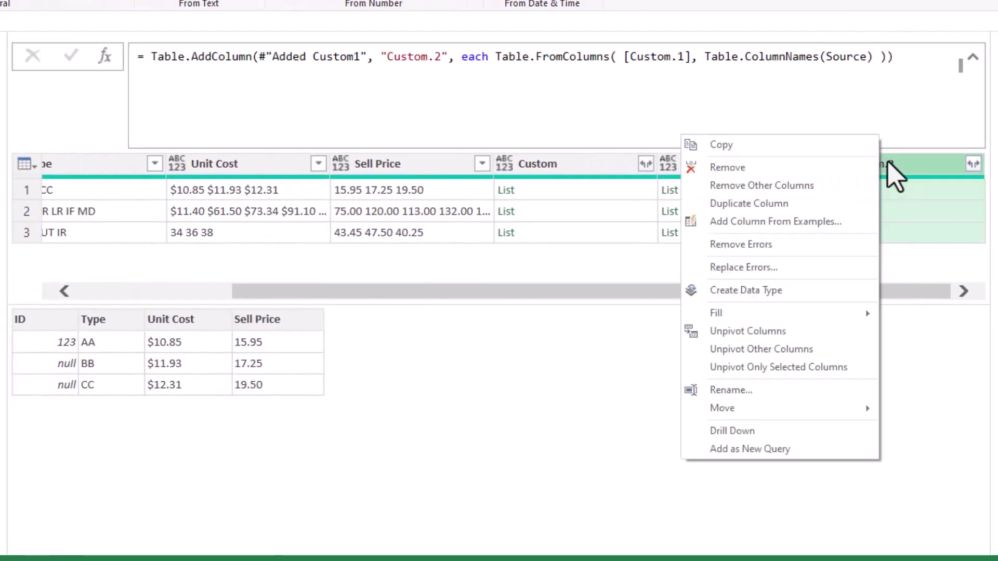
pyautogui.click(782, 193)
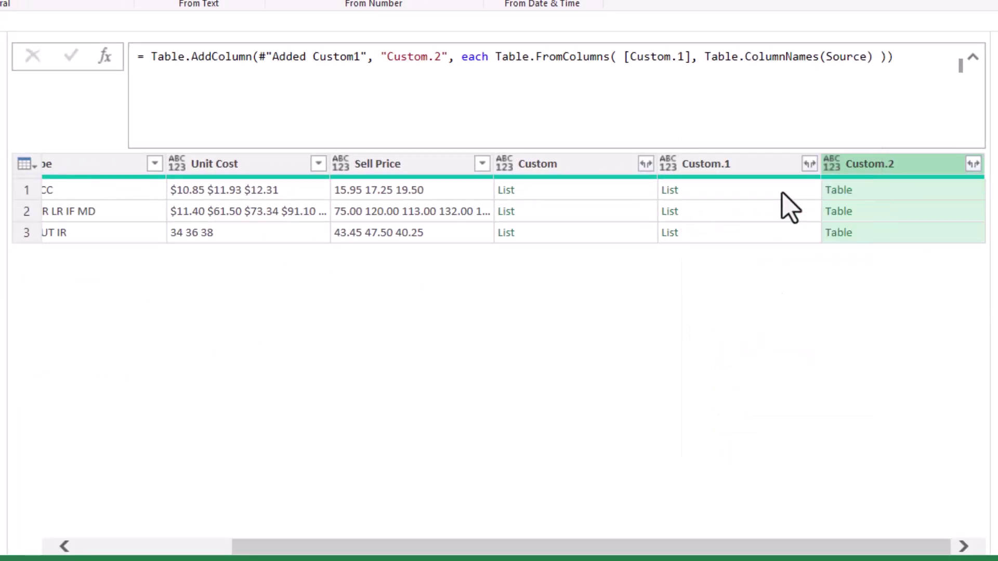
pyautogui.click(194, 165)
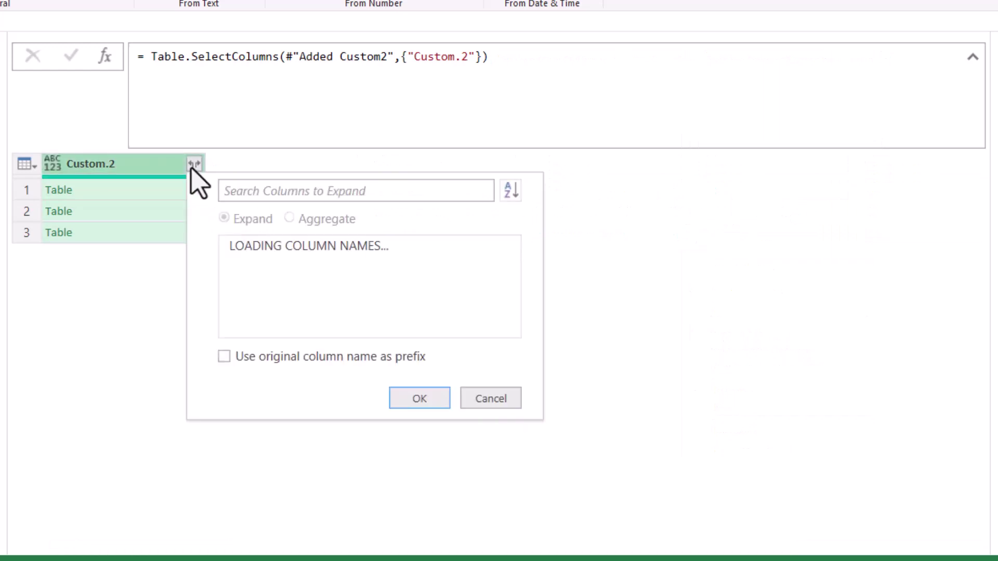
pyautogui.click(420, 429)
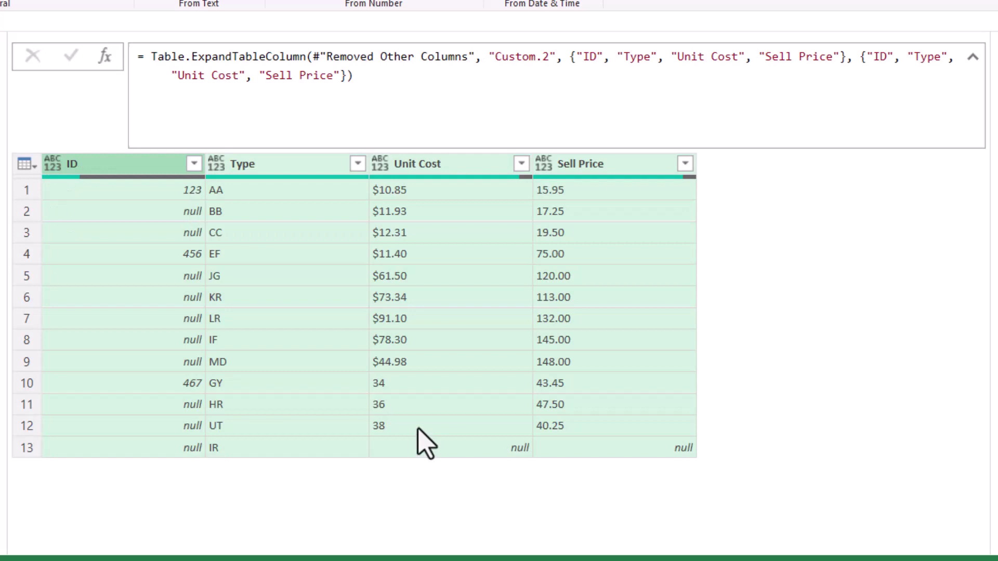
# Fill the ID column down so every row has its ID.
pyautogui.click(131, 166)
pyautogui.rightClick(131, 166)
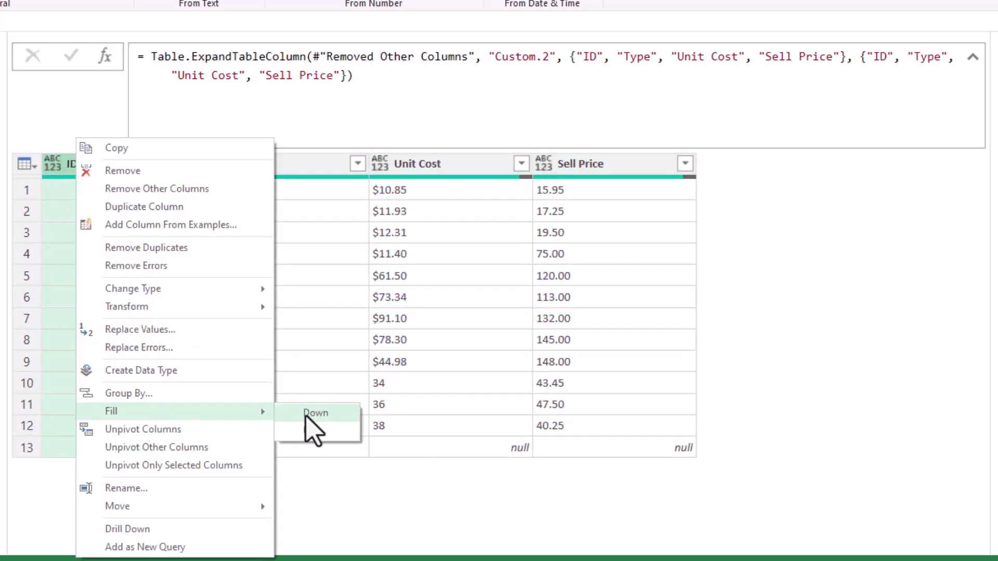
pyautogui.click(312, 413)
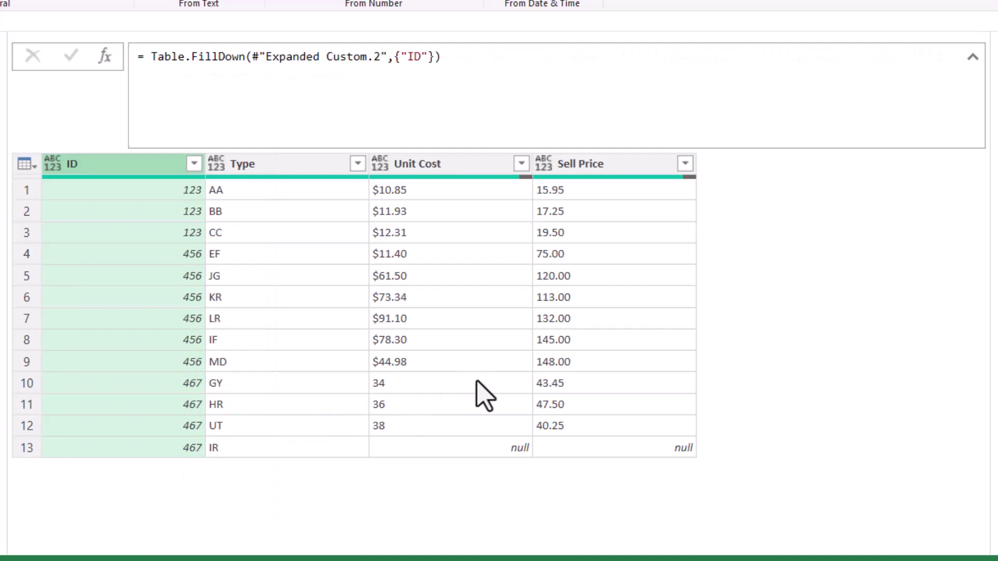